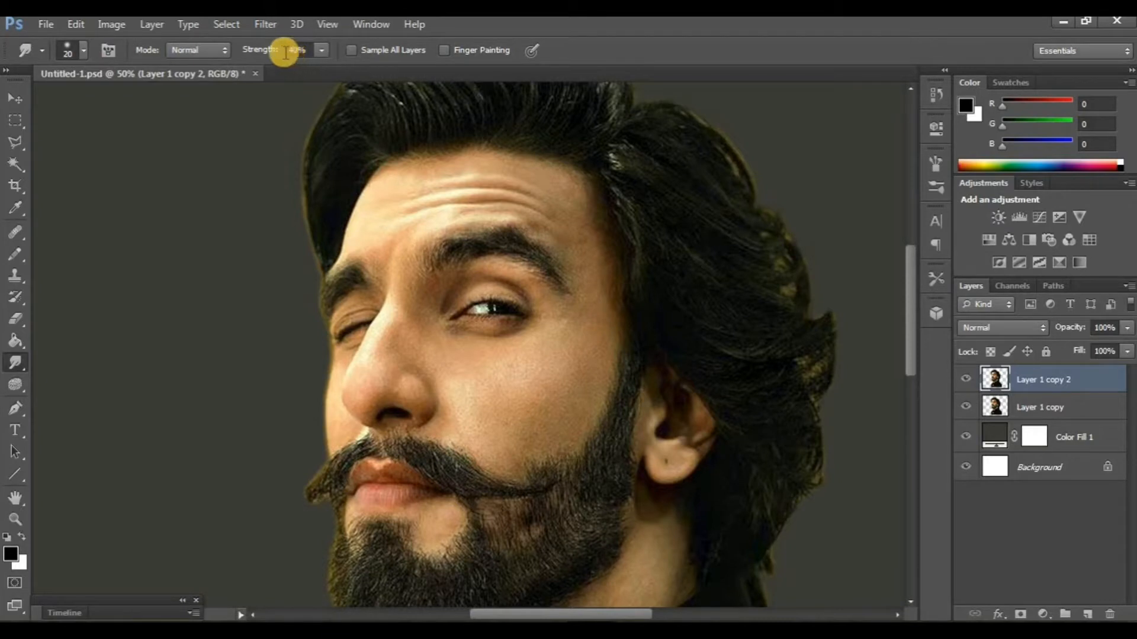
# - Set the Smudge strength to 80% and smooth the outer edge of the nose wing beside the cheek
pyautogui.doubleClick(284, 52)
pyautogui.write('80')
pyautogui.press('Return')
pyautogui.scroll(-3, 385, 418)
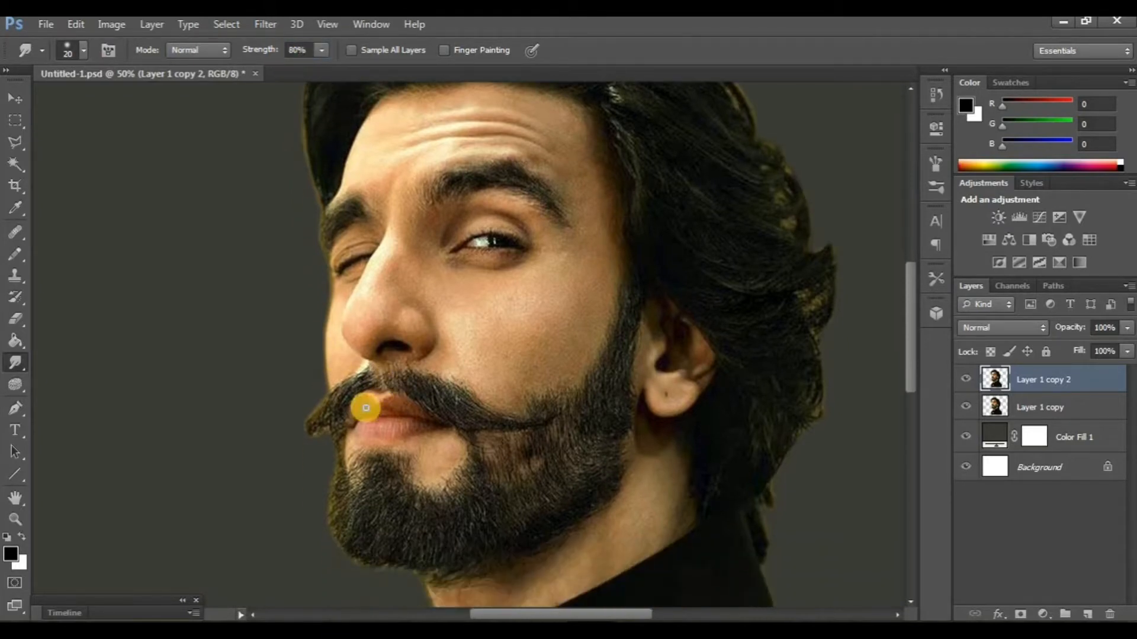
pyautogui.hotkey('ctrl', '+')
pyautogui.hotkey('ctrl', '+')
pyautogui.hotkey('ctrl', '+')
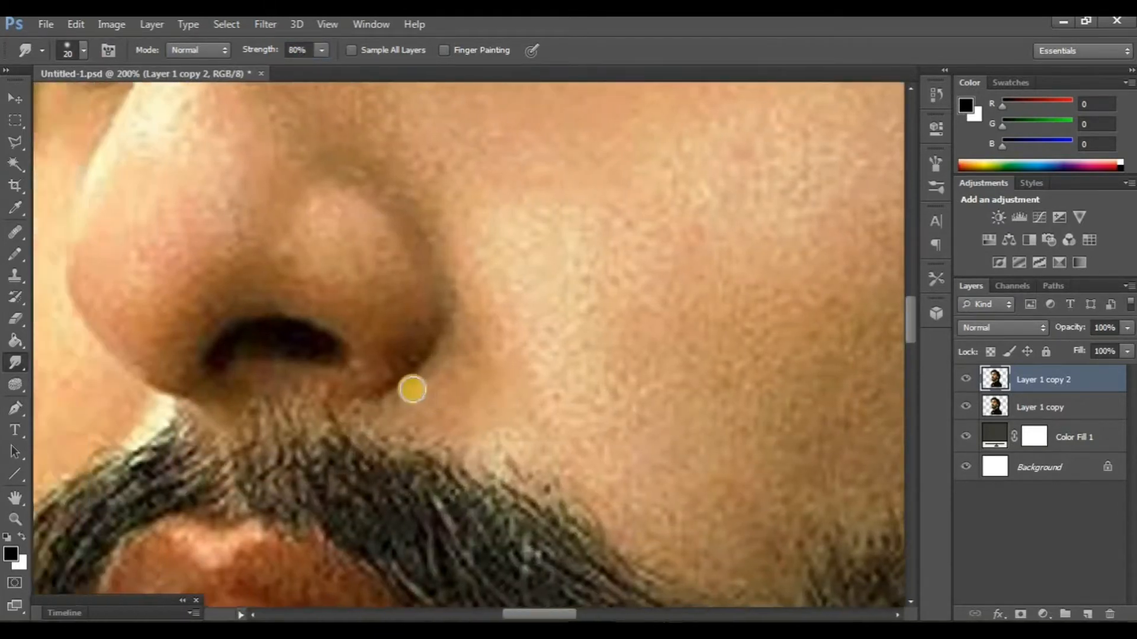
pyautogui.moveTo(412, 389)
pyautogui.mouseDown()
pyautogui.moveTo(439, 417)
pyautogui.moveTo(420, 430)
pyautogui.moveTo(452, 376)
pyautogui.moveTo(429, 287)
pyautogui.moveTo(369, 288)
pyautogui.mouseUp()
# - Reduce the Smudge brush to 15 px and smooth the nostril rim and the outline of the nose tip
pyautogui.press('[')
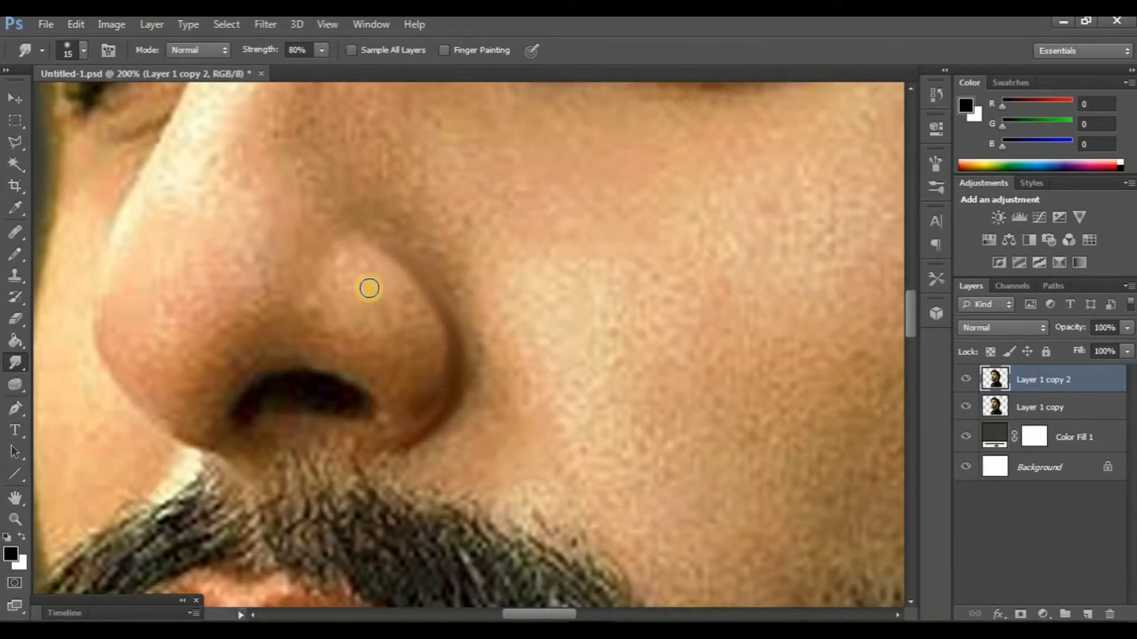
pyautogui.moveTo(232, 416)
pyautogui.mouseDown()
pyautogui.moveTo(284, 418)
pyautogui.moveTo(286, 431)
pyautogui.mouseUp()
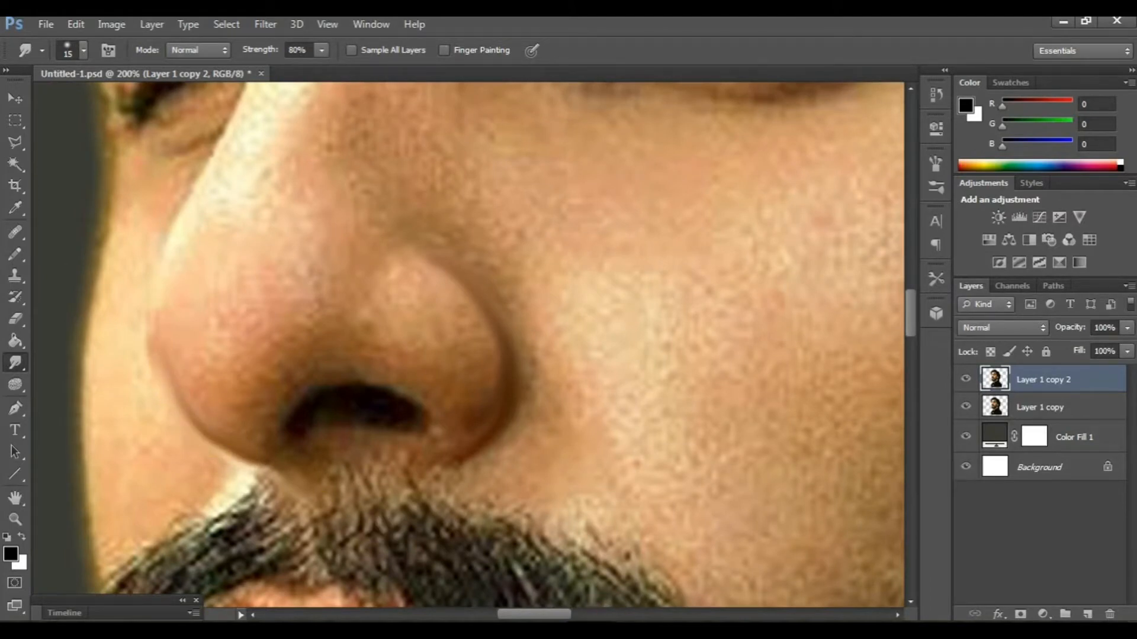
pyautogui.moveTo(442, 533); pyautogui.dragTo(408, 456)
pyautogui.moveTo(356, 364); pyautogui.dragTo(474, 447)
pyautogui.hotkey('ctrl', '-')
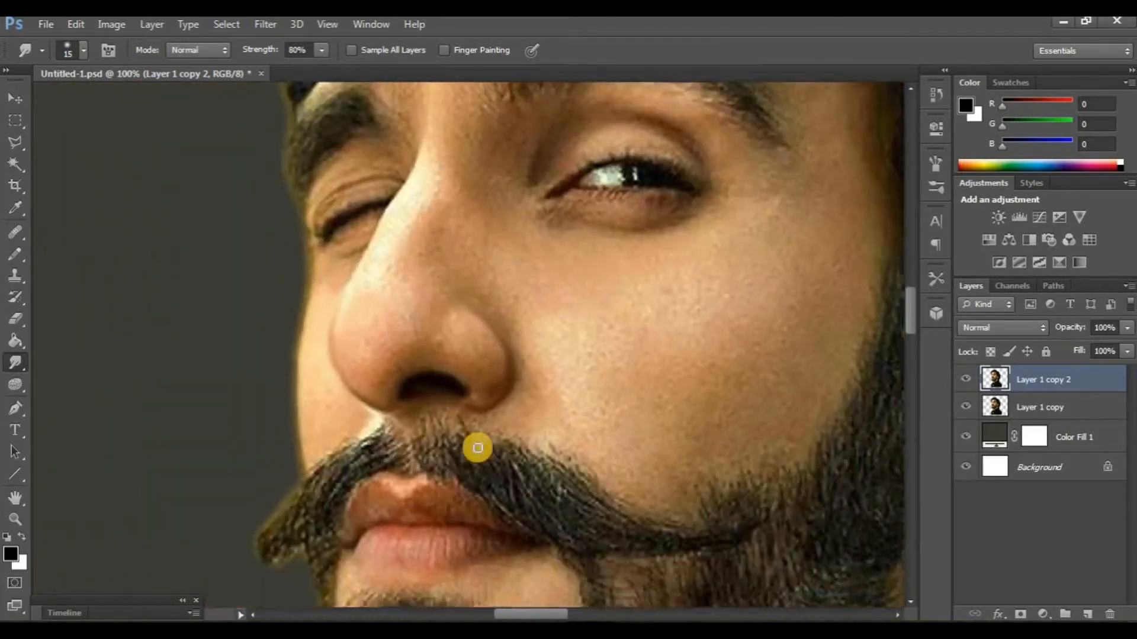
# - Compare the nose before and after smudging by toggling the visibility of Layer 1 copy 2
pyautogui.click(966, 379)
pyautogui.click(966, 379)
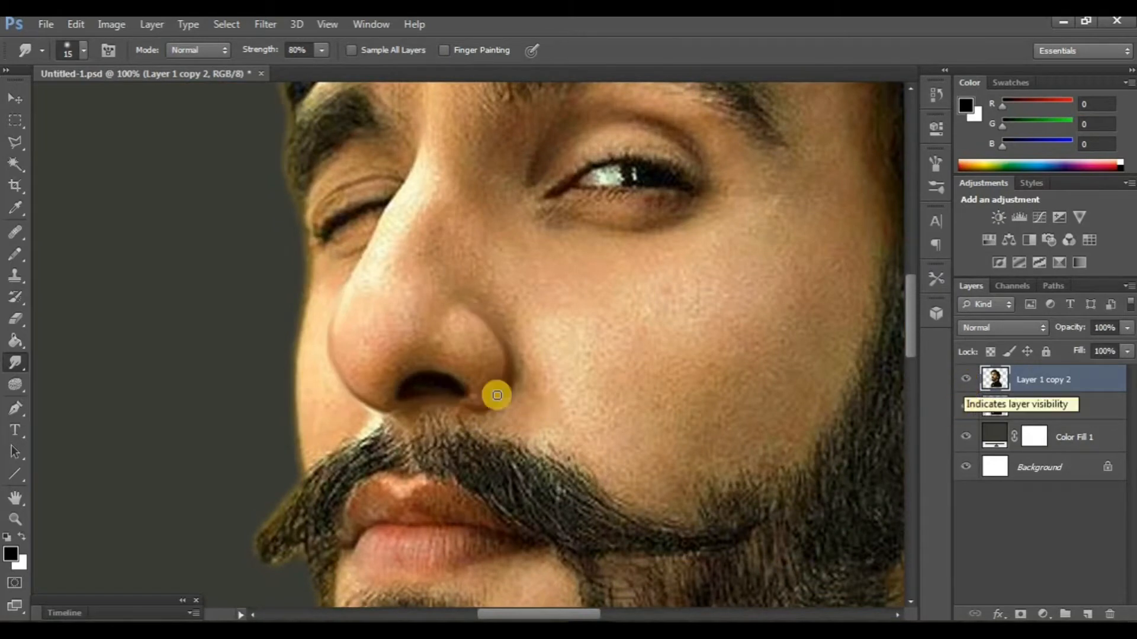
pyautogui.scroll(3, 432, 408)
pyautogui.hotkey('ctrl', '+')
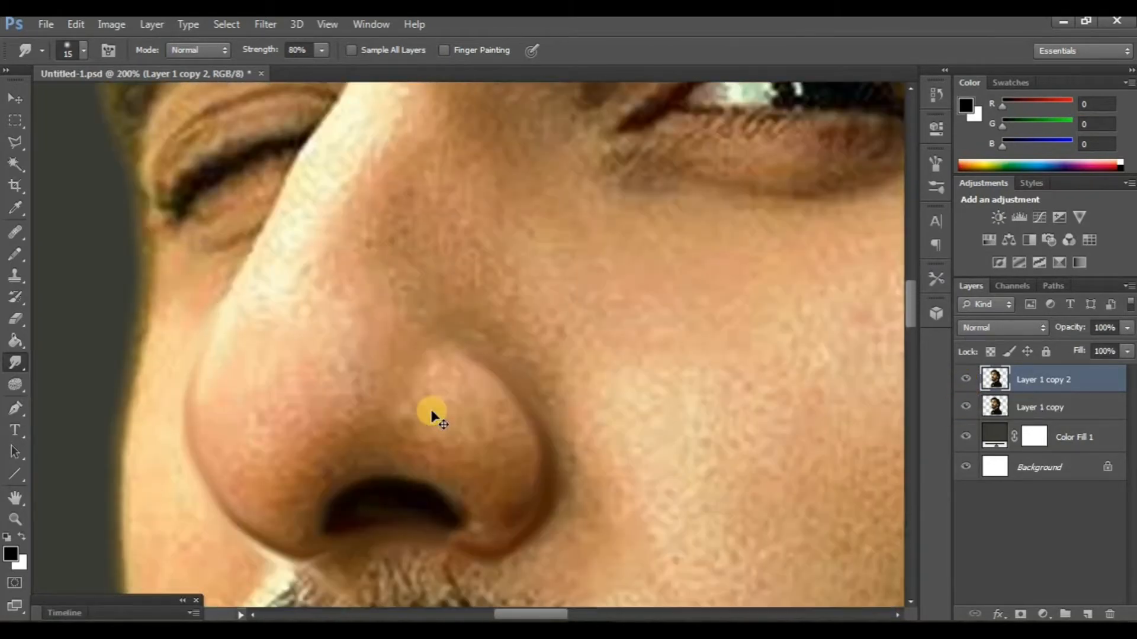
pyautogui.hotkey('ctrl', '-')
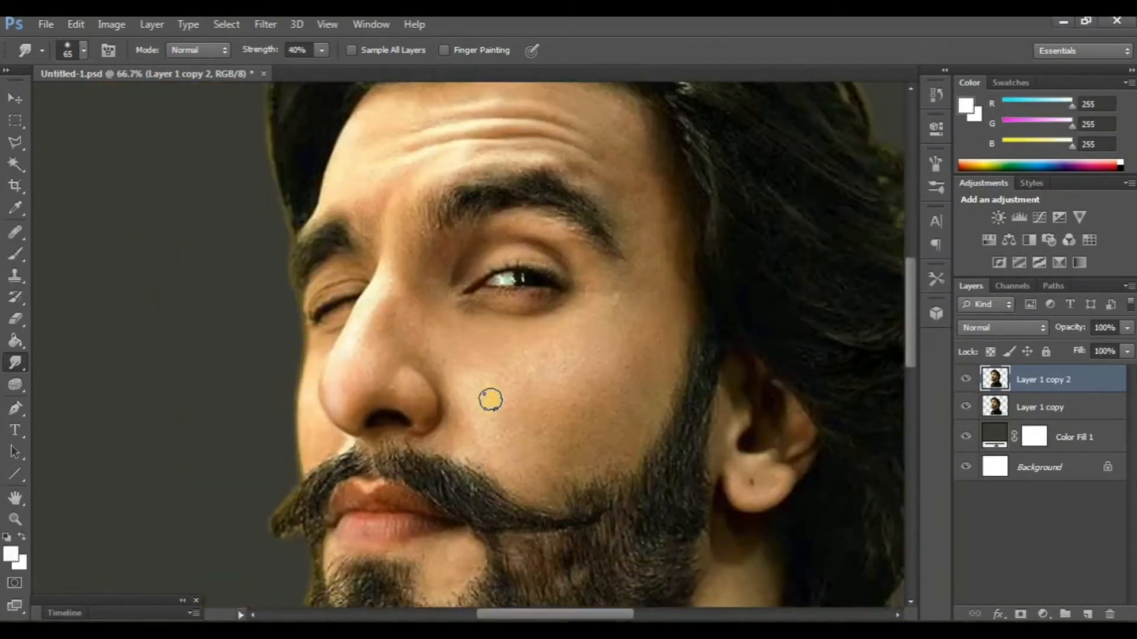
pyautogui.scroll(-1, 489, 398)
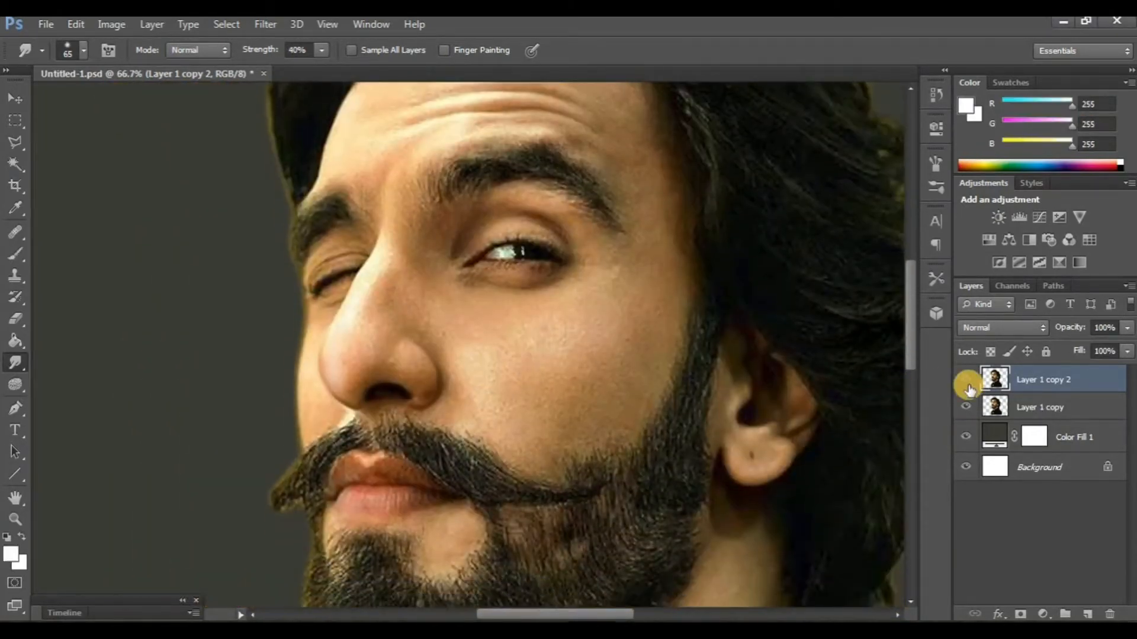
# - Smooth the skin of the nose wing and tip with the Smudge tool at 40% strength, reducing the brush to 30 px
pyautogui.hotkey('ctrl', '+')
pyautogui.hotkey('ctrl', '+')
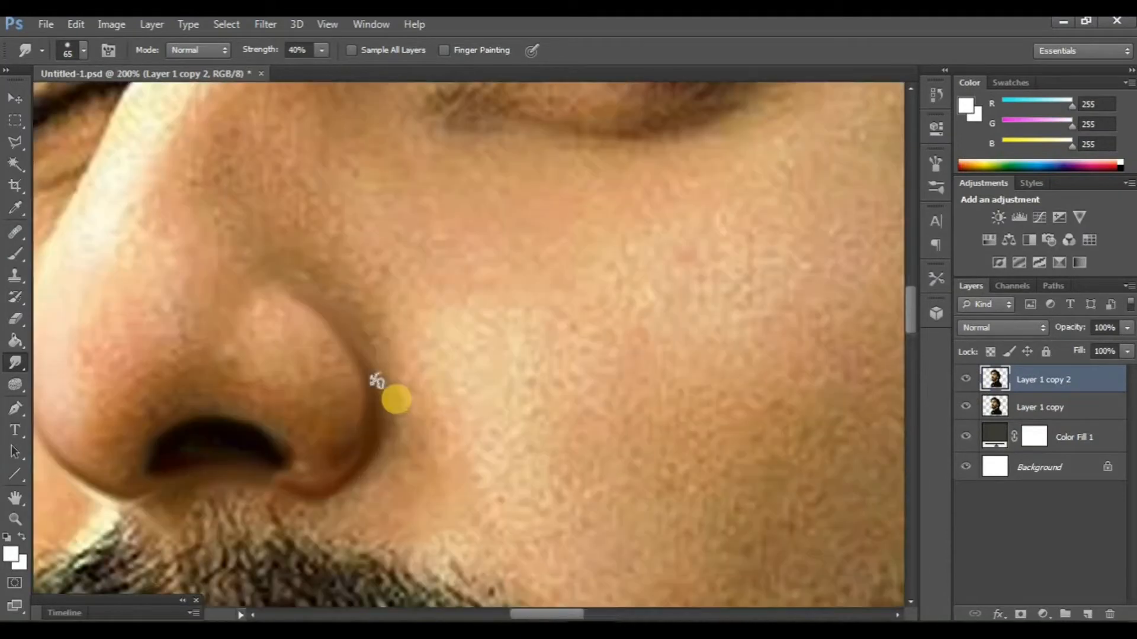
pyautogui.moveTo(396, 400); pyautogui.dragTo(467, 391)
pyautogui.press('[')
pyautogui.press('[')
pyautogui.press('[')
pyautogui.press('[')
pyautogui.press('[')
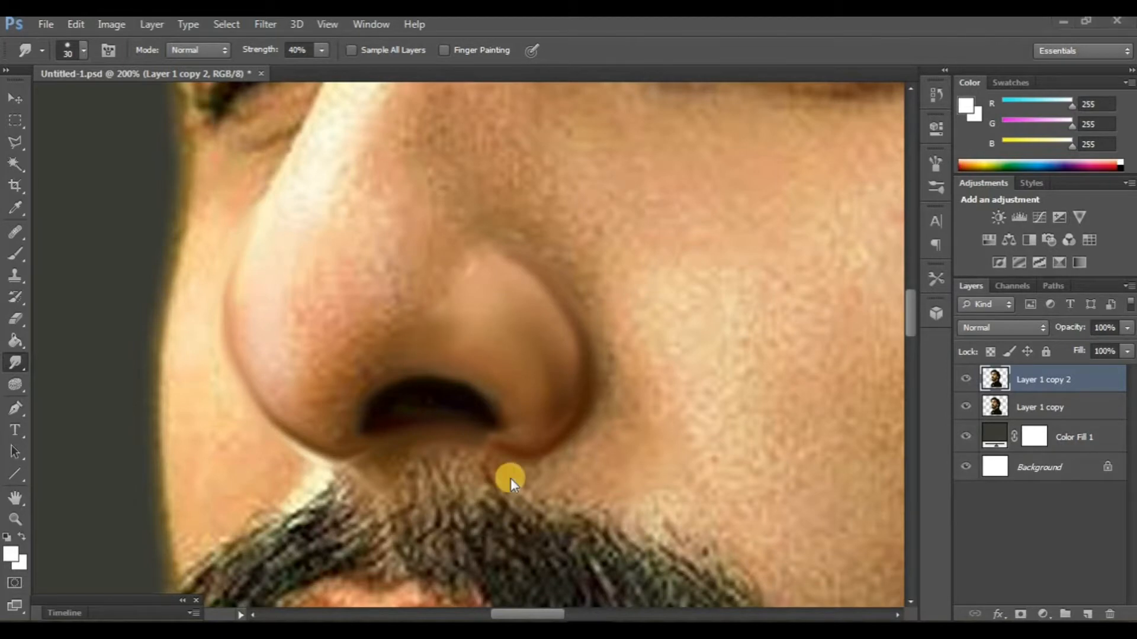
# - Enlarge the Smudge brush to 35 px and smooth the skin along the nose bridge and its shaded side
pyautogui.scroll(10, 511, 484)
pyautogui.press(']')
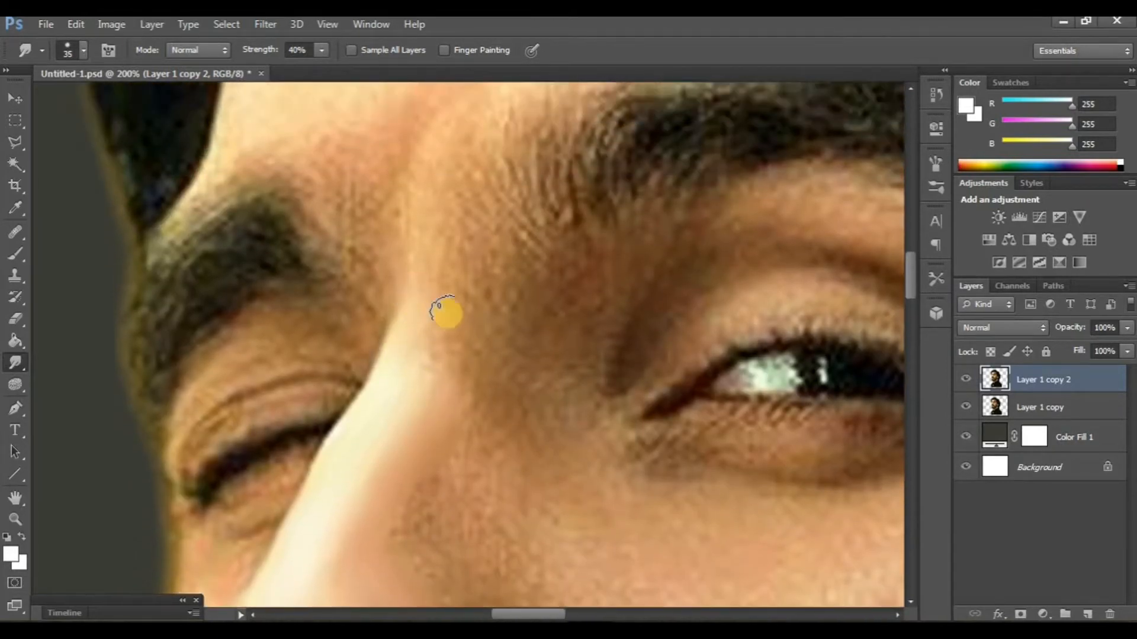
pyautogui.scroll(-2, 450, 320)
pyautogui.scroll(-5, 429, 296)
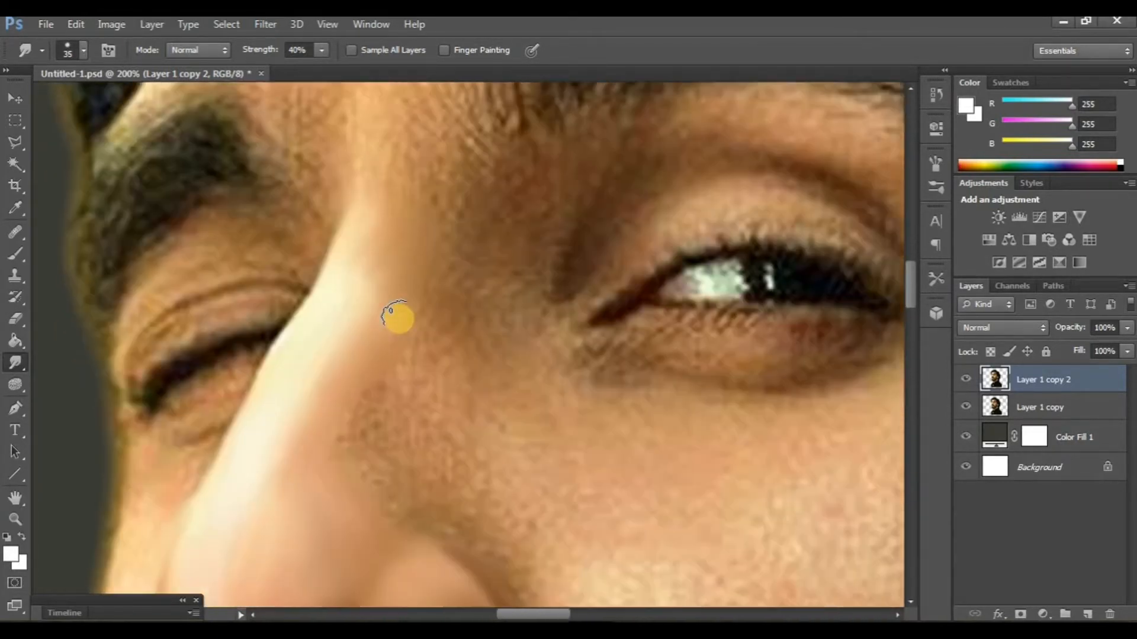
pyautogui.scroll(-2, 407, 315)
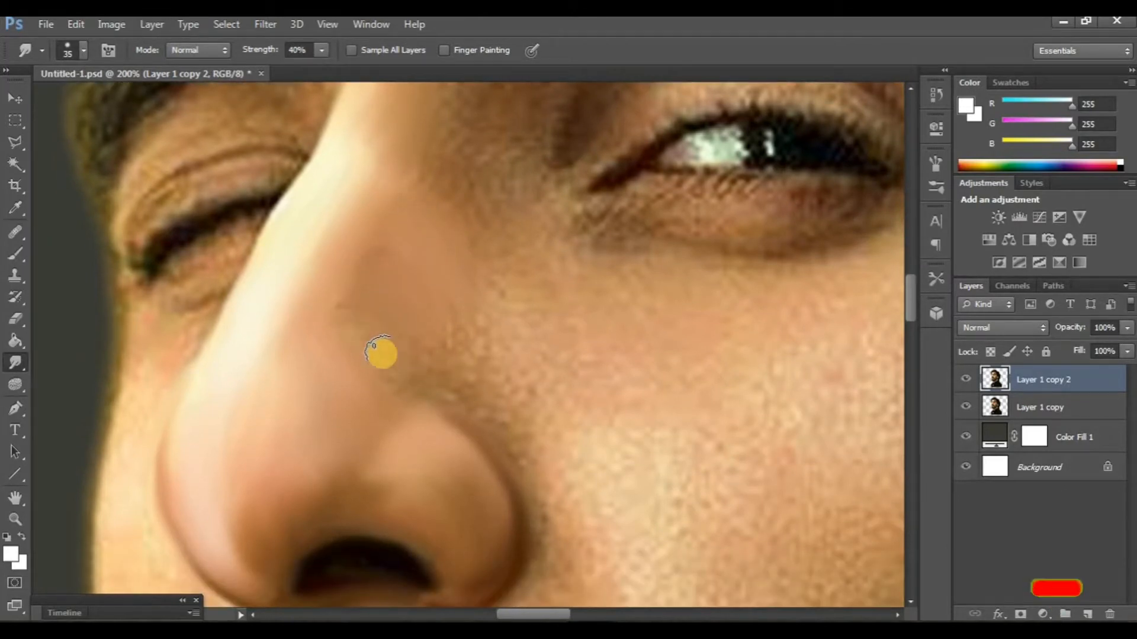
pyautogui.scroll(-3, 456, 408)
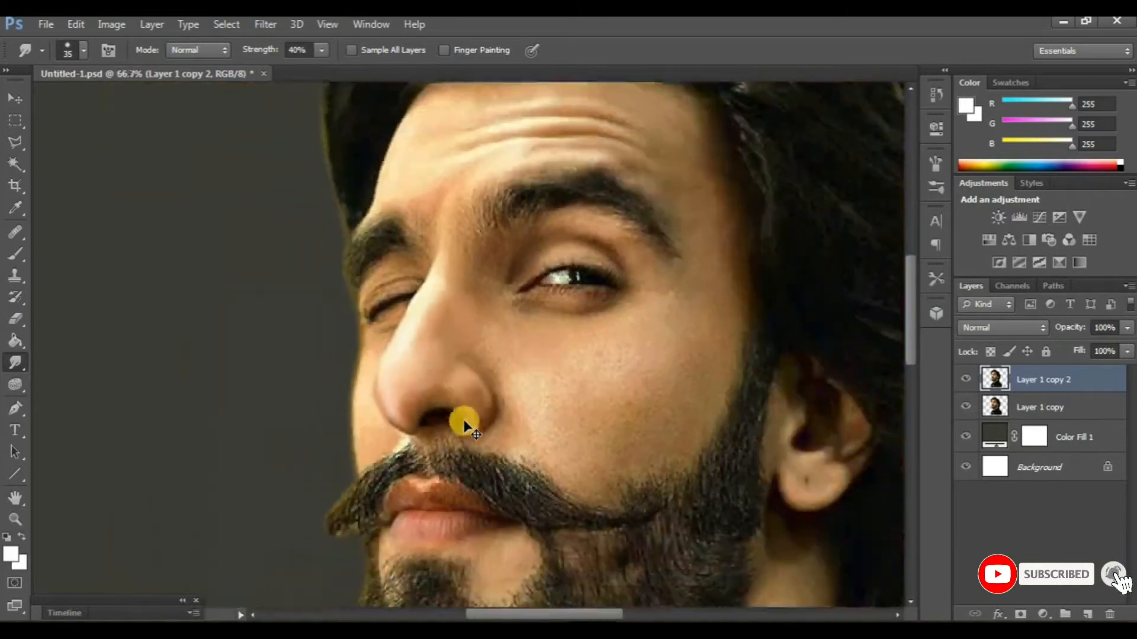
# - Compare the smoothed nose with the original by toggling Layer 1 copy 2, and inspect the forehead, eyes and cheek
pyautogui.scroll(1, 474, 414)
pyautogui.moveTo(508, 393); pyautogui.dragTo(467, 436)
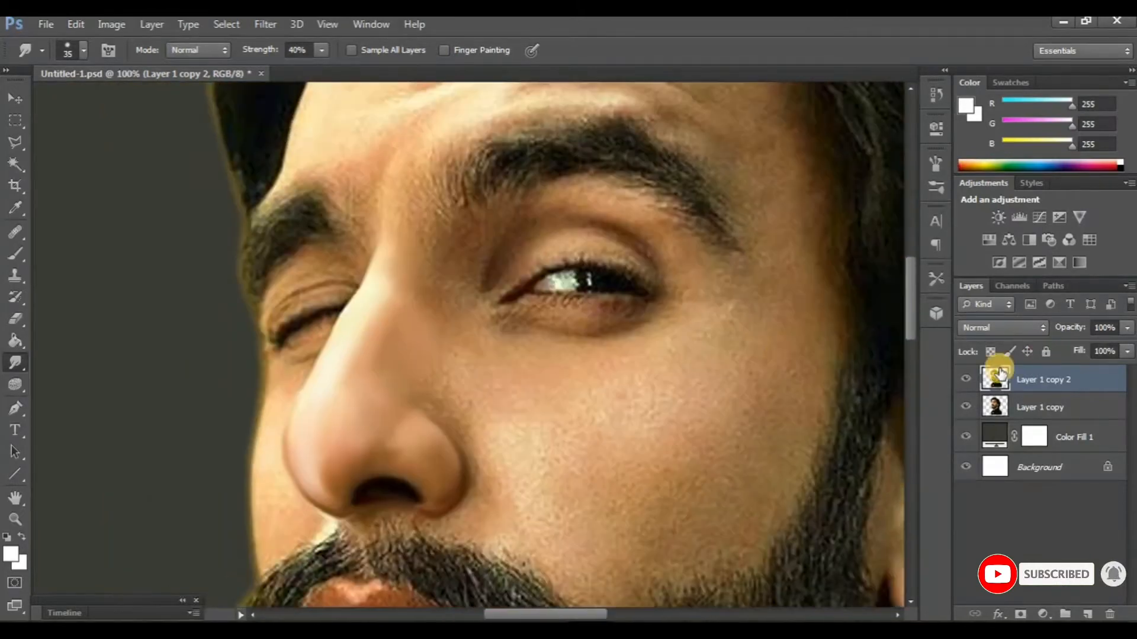
pyautogui.click(964, 385)
pyautogui.click(965, 384)
pyautogui.hscroll(-2, 541, 422)
pyautogui.scroll(5, 538, 426)
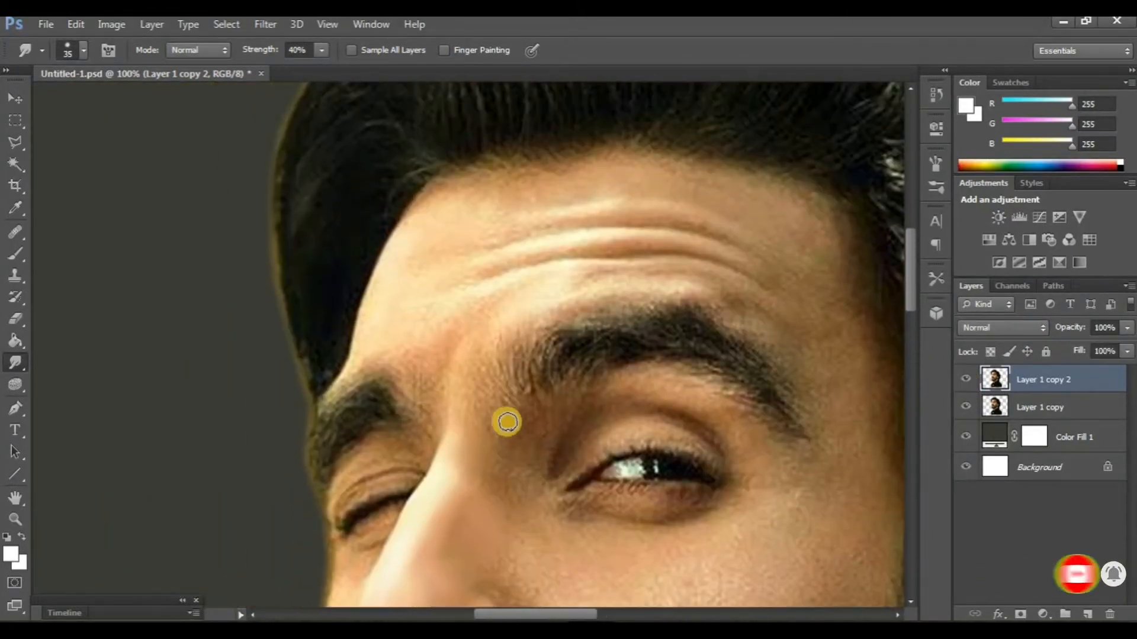
pyautogui.scroll(-6, 508, 422)
pyautogui.hscroll(1, 504, 423)
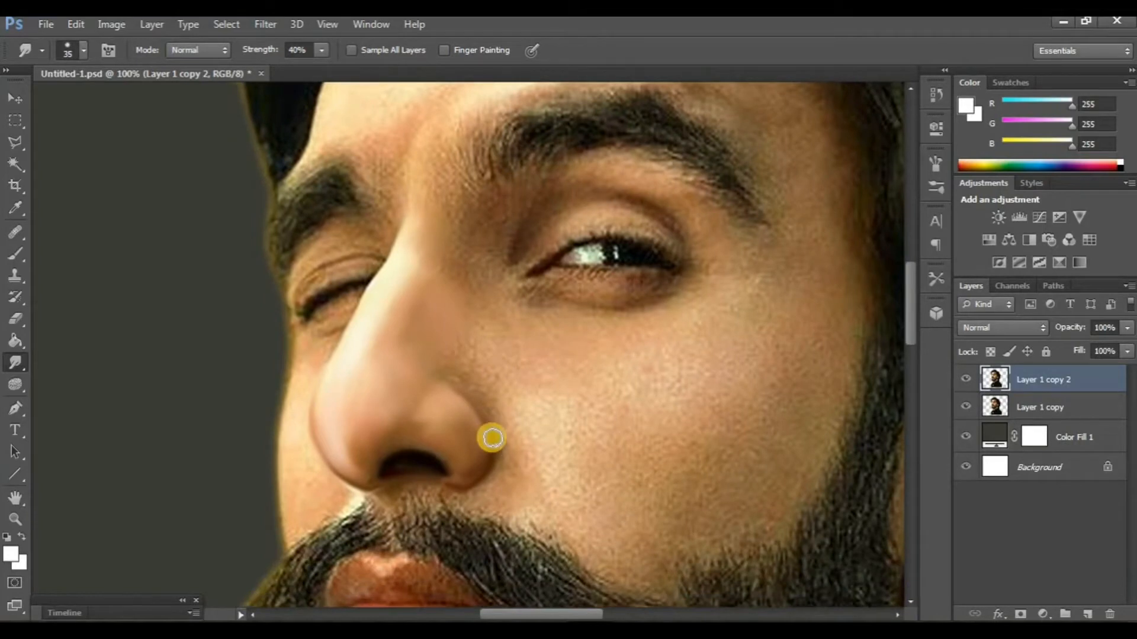
# - Choose a soft round brush tip for the Smudge tool and set its strength to 80%
pyautogui.scroll(3, 491, 438)
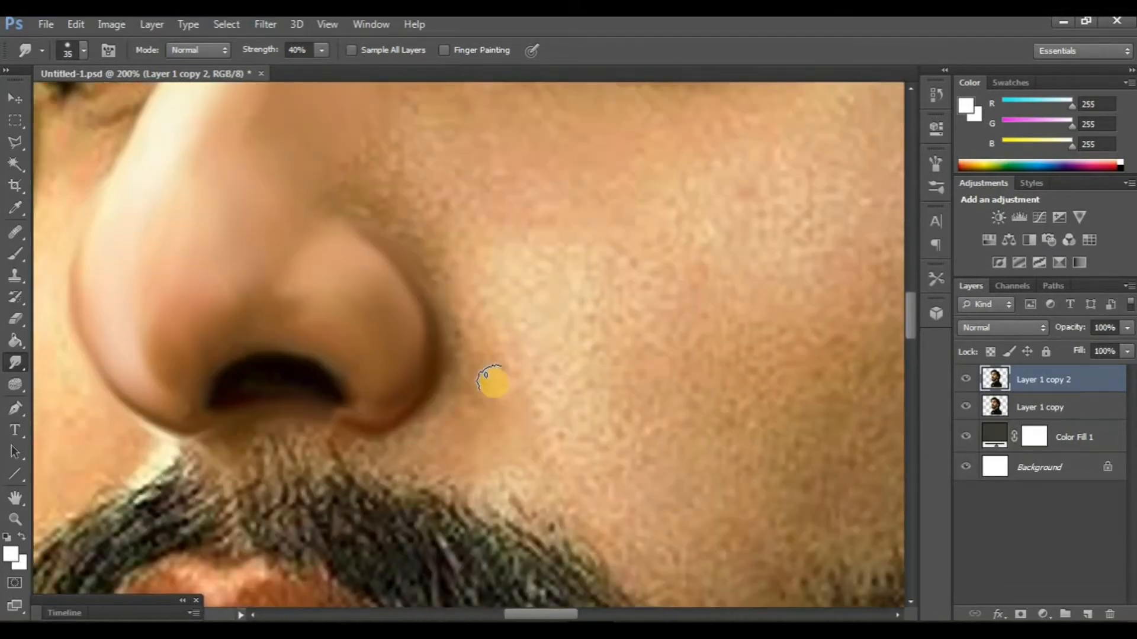
pyautogui.click(79, 49)
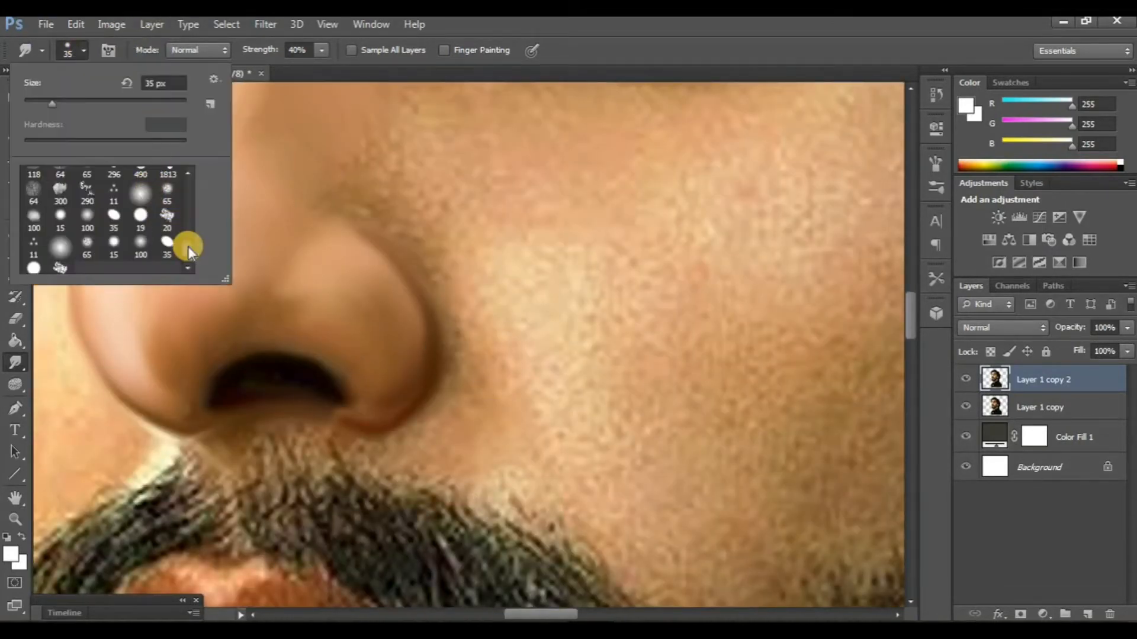
pyautogui.moveTo(189, 247); pyautogui.dragTo(183, 168)
pyautogui.click(141, 180)
pyautogui.click(294, 49)
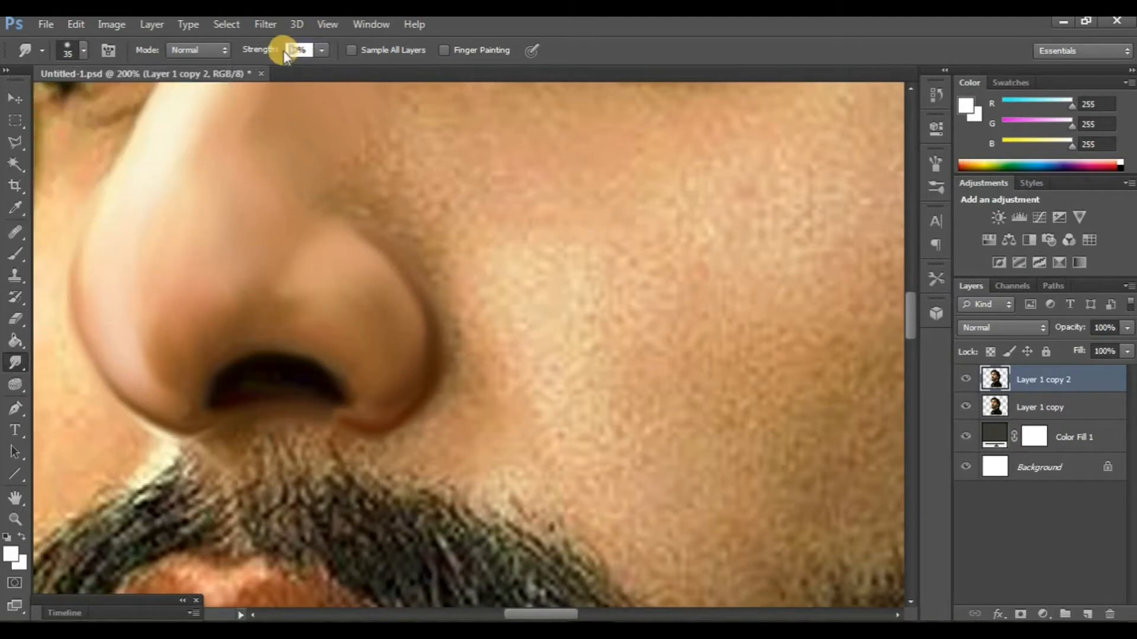
pyautogui.write('80')
# - Reduce the Smudge brush to 10 px and smooth the crease between the nose wing and the cheek
pyautogui.scroll(-1, 414, 273)
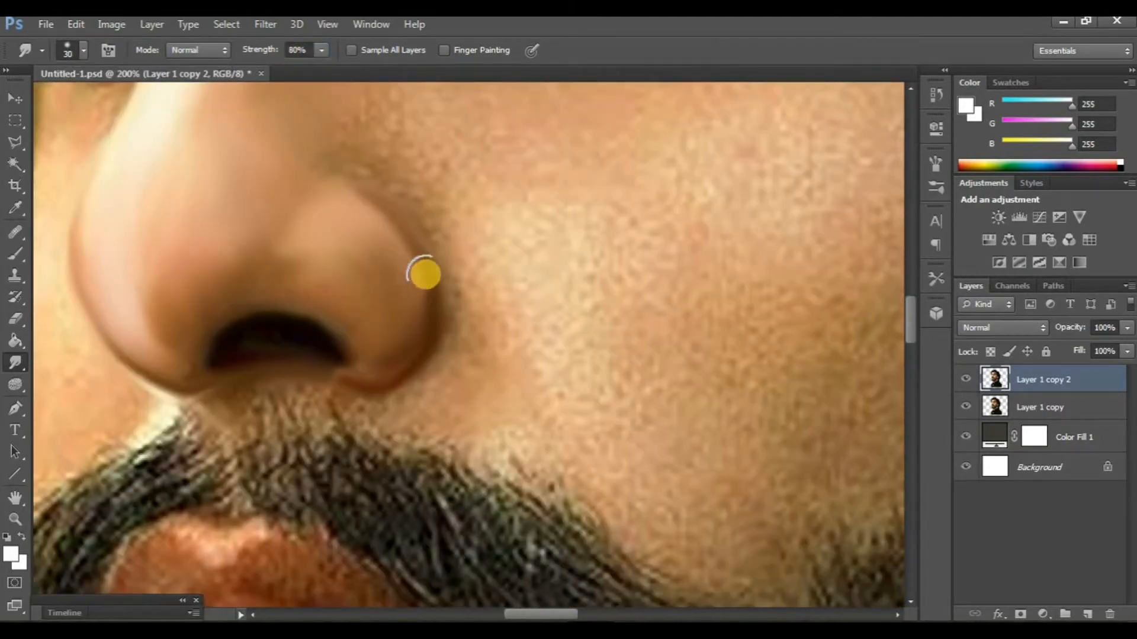
pyautogui.press('[')
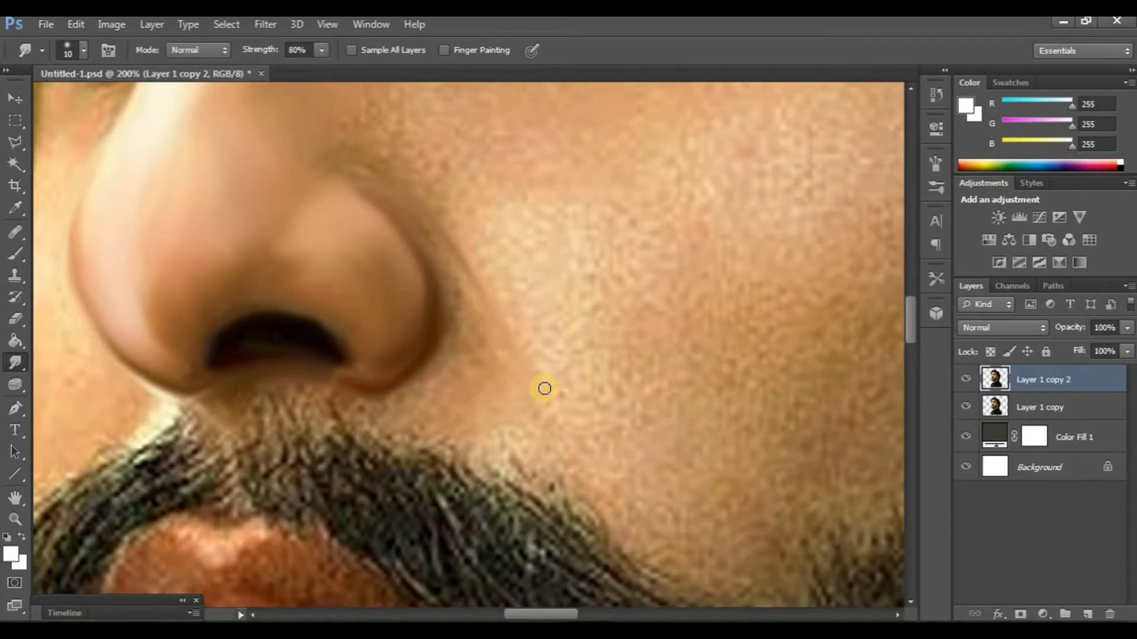
pyautogui.scroll(1, 513, 367)
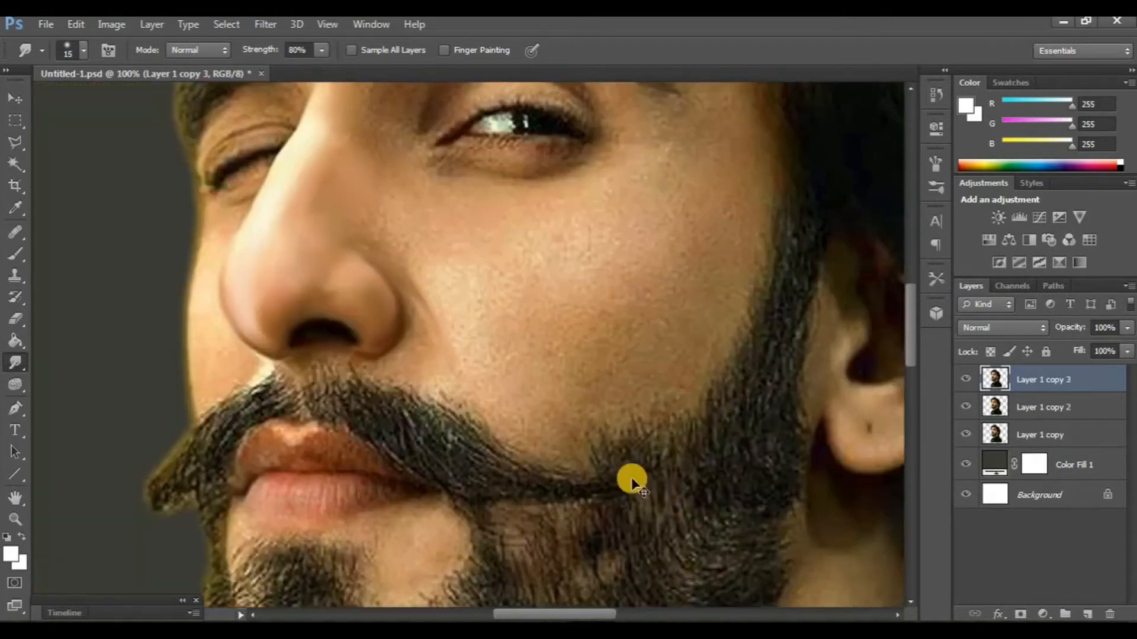
# - Check the retouching by toggling the visibility of Layer 1 copy 3, and hide Layer 1 copy
pyautogui.scroll(4, 630, 479)
pyautogui.click(965, 384)
pyautogui.click(965, 382)
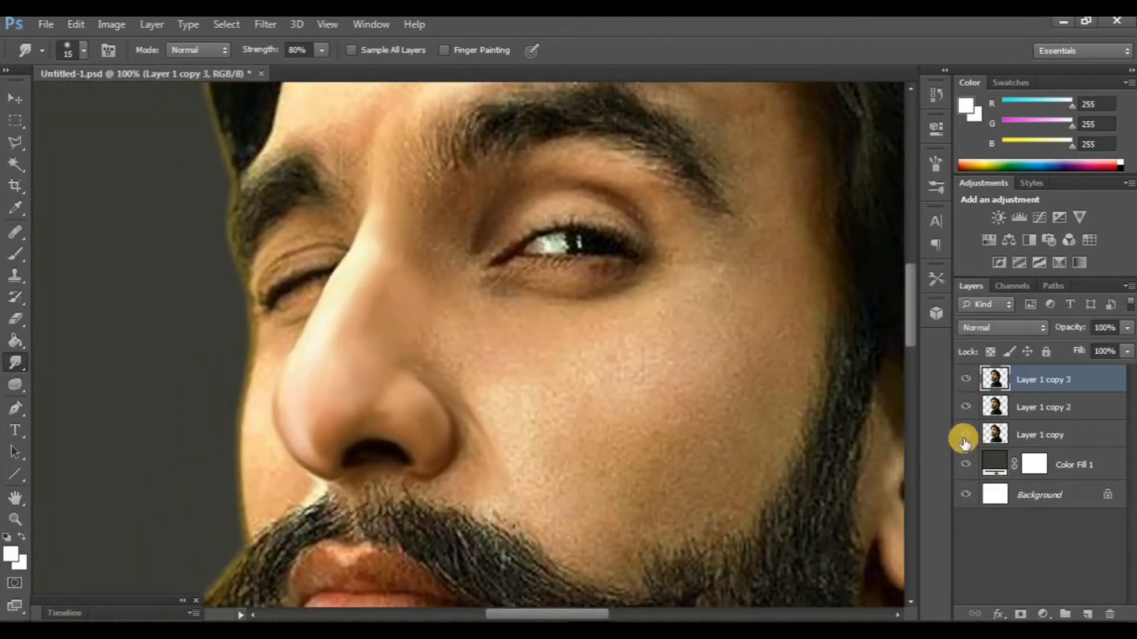
pyautogui.click(965, 434)
# - Smudge along the upper and lower lash lines of the open eye with a 10 px brush
pyautogui.scroll(4, 436, 410)
pyautogui.scroll(1, 581, 412)
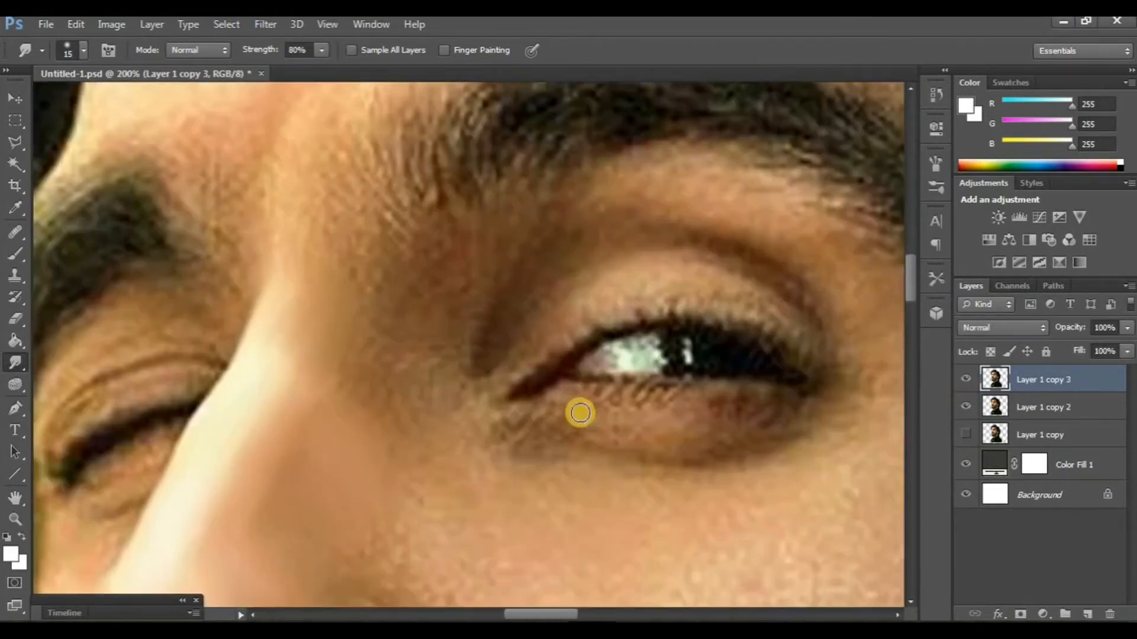
pyautogui.hscroll(5, 584, 406)
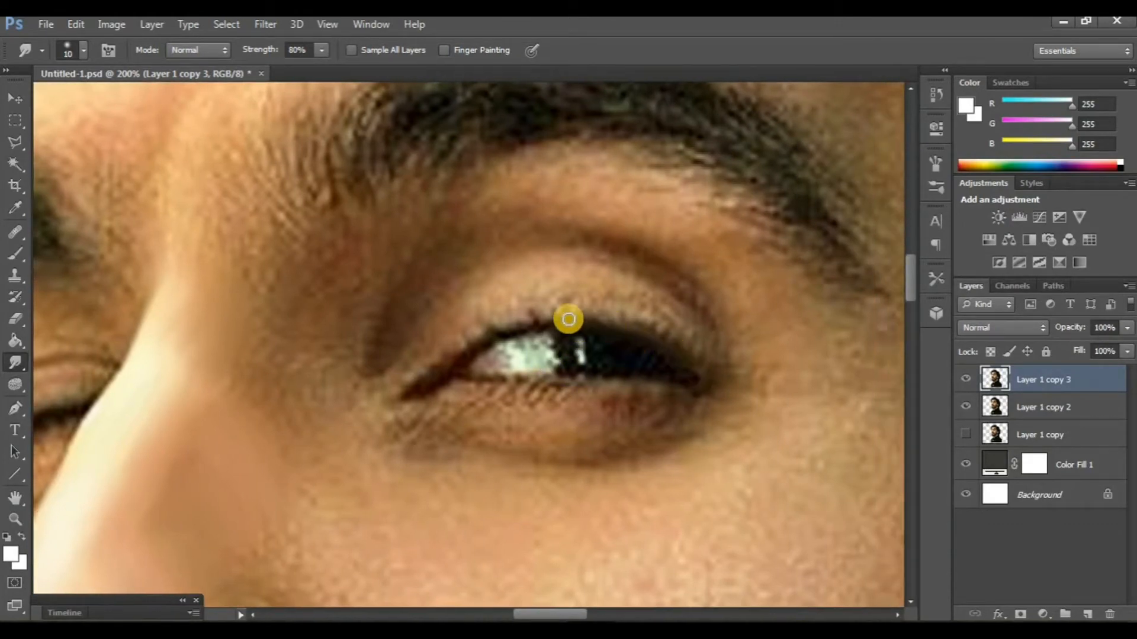
pyautogui.moveTo(492, 338); pyautogui.dragTo(425, 389)
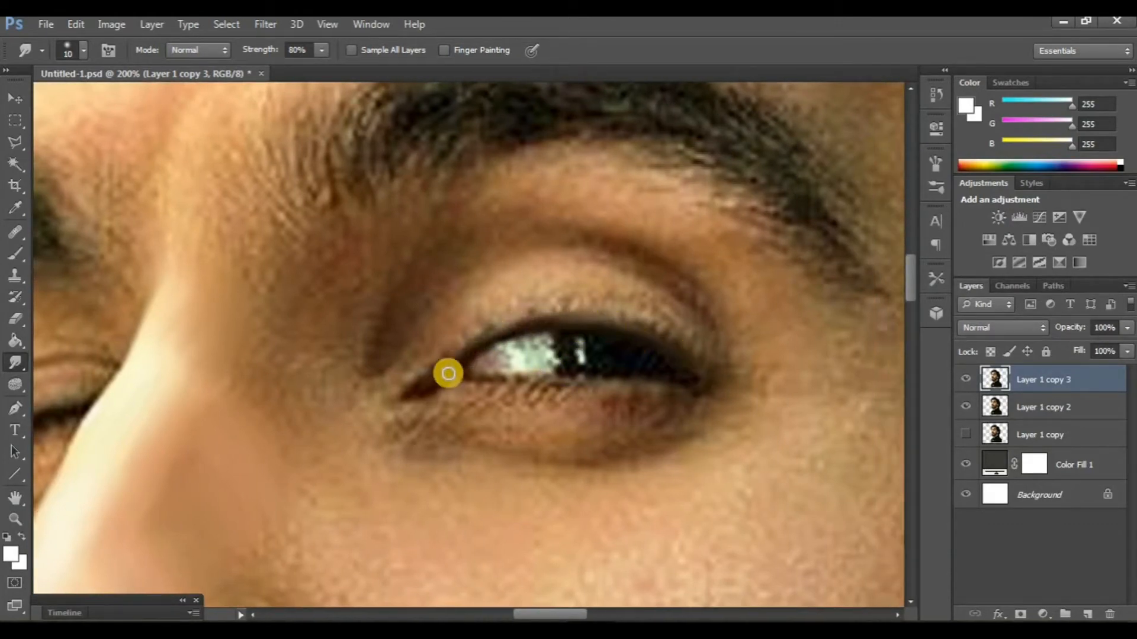
pyautogui.moveTo(559, 380)
pyautogui.mouseDown()
pyautogui.moveTo(701, 383)
pyautogui.moveTo(615, 394)
pyautogui.moveTo(551, 385)
pyautogui.moveTo(696, 381)
pyautogui.mouseUp()
# - Smooth the upper eyelid and the inner corner of the open eye, enlarging the Smudge brush to 20 px
pyautogui.scroll(-1, 639, 296)
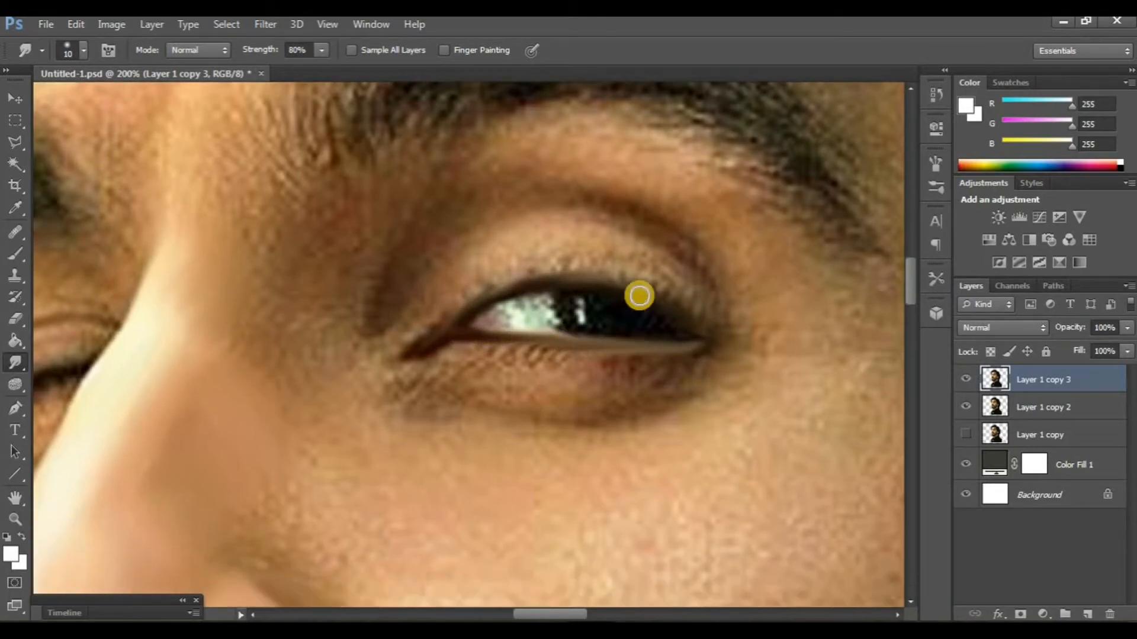
pyautogui.moveTo(683, 283)
pyautogui.mouseDown()
pyautogui.moveTo(703, 303)
pyautogui.moveTo(663, 260)
pyautogui.moveTo(617, 237)
pyautogui.moveTo(583, 245)
pyautogui.moveTo(609, 262)
pyautogui.moveTo(523, 243)
pyautogui.moveTo(564, 231)
pyautogui.moveTo(529, 273)
pyautogui.moveTo(555, 257)
pyautogui.moveTo(646, 267)
pyautogui.moveTo(593, 252)
pyautogui.moveTo(482, 271)
pyautogui.moveTo(437, 298)
pyautogui.moveTo(487, 245)
pyautogui.moveTo(437, 282)
pyautogui.moveTo(485, 235)
pyautogui.moveTo(402, 327)
pyautogui.mouseUp()
pyautogui.scroll(-1, 525, 272)
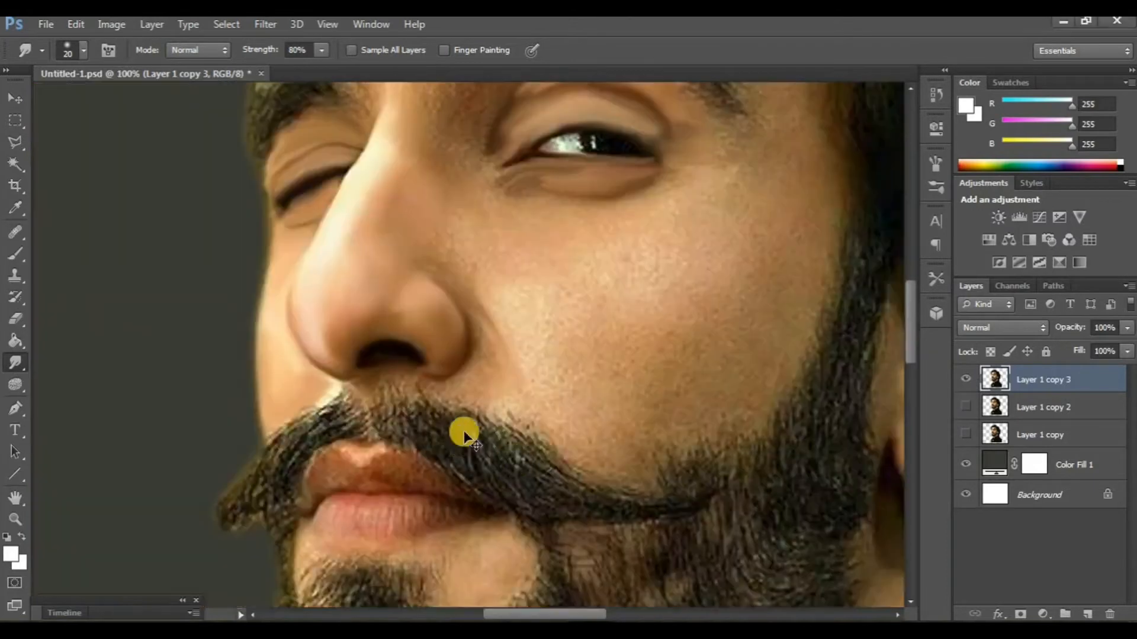
# - Show Layer 1 copy 2 again and compare the smoothed eyes by toggling the visibility of Layer 1 copy 3
pyautogui.scroll(4, 464, 434)
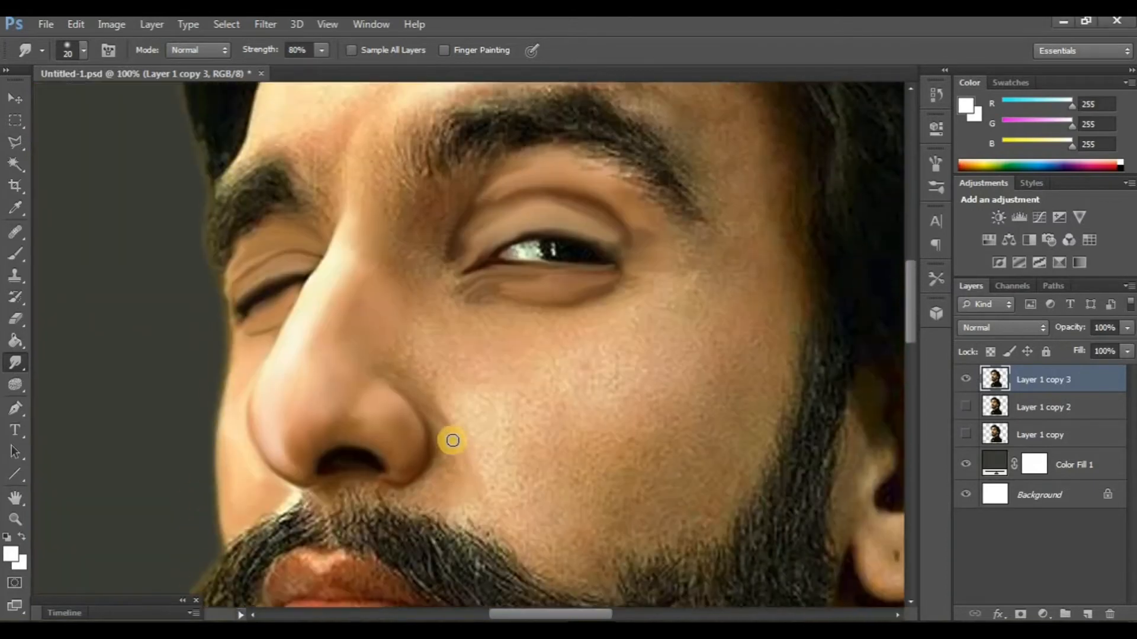
pyautogui.hscroll(-2, 452, 441)
pyautogui.click(966, 405)
pyautogui.click(966, 385)
pyautogui.click(966, 385)
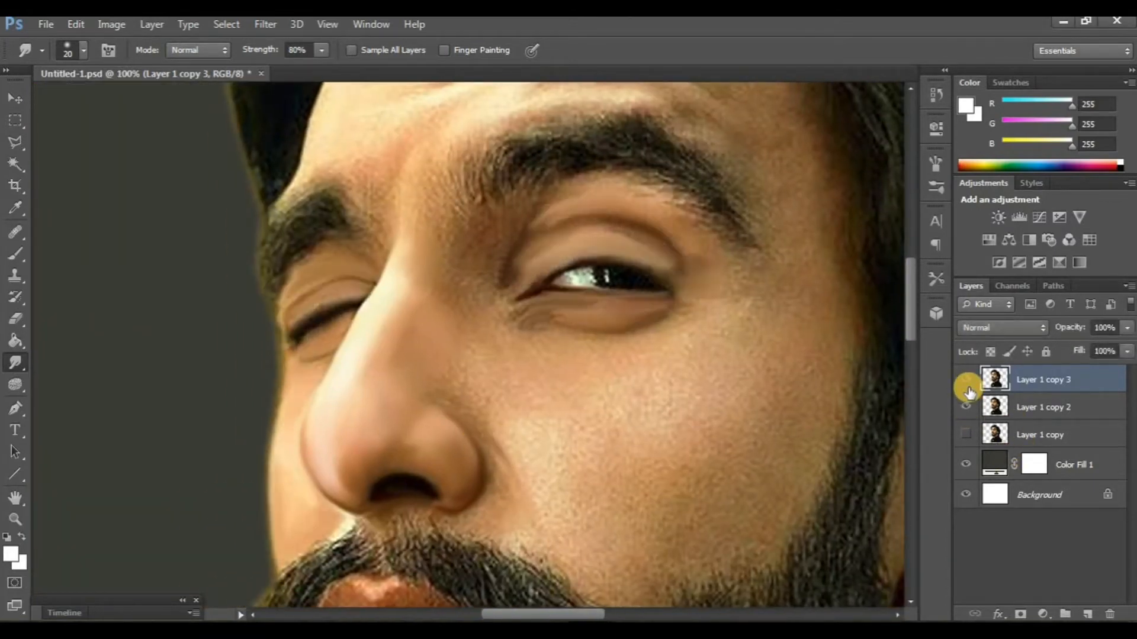
pyautogui.click(967, 385)
pyautogui.click(966, 385)
pyautogui.scroll(6, 442, 379)
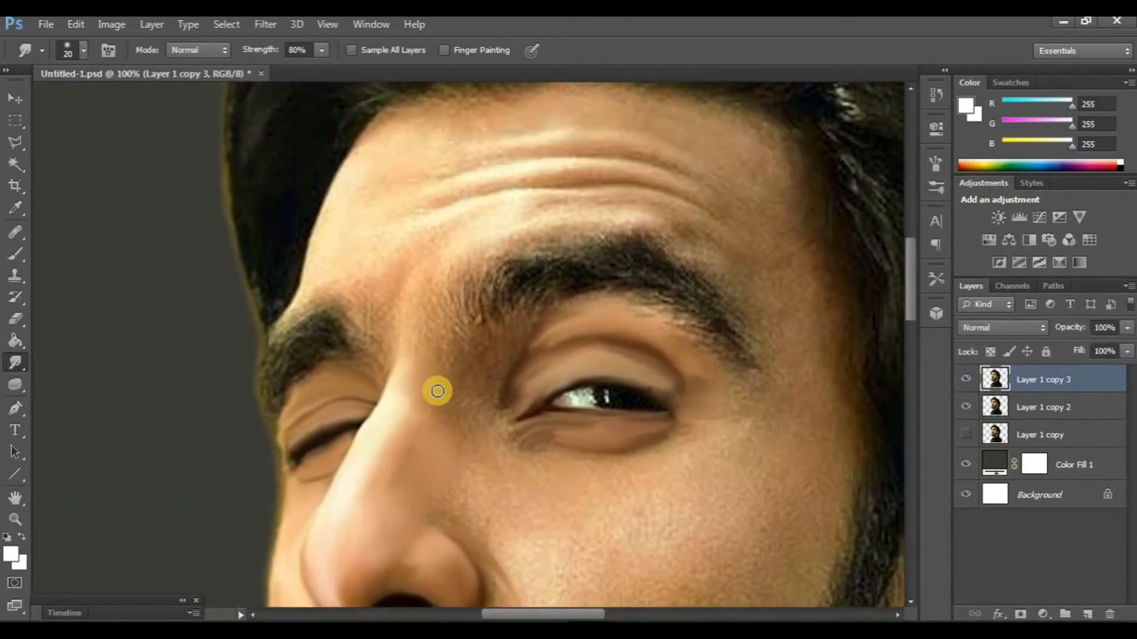
pyautogui.hscroll(2, 437, 388)
pyautogui.scroll(-5, 401, 376)
pyautogui.hscroll(2, 401, 380)
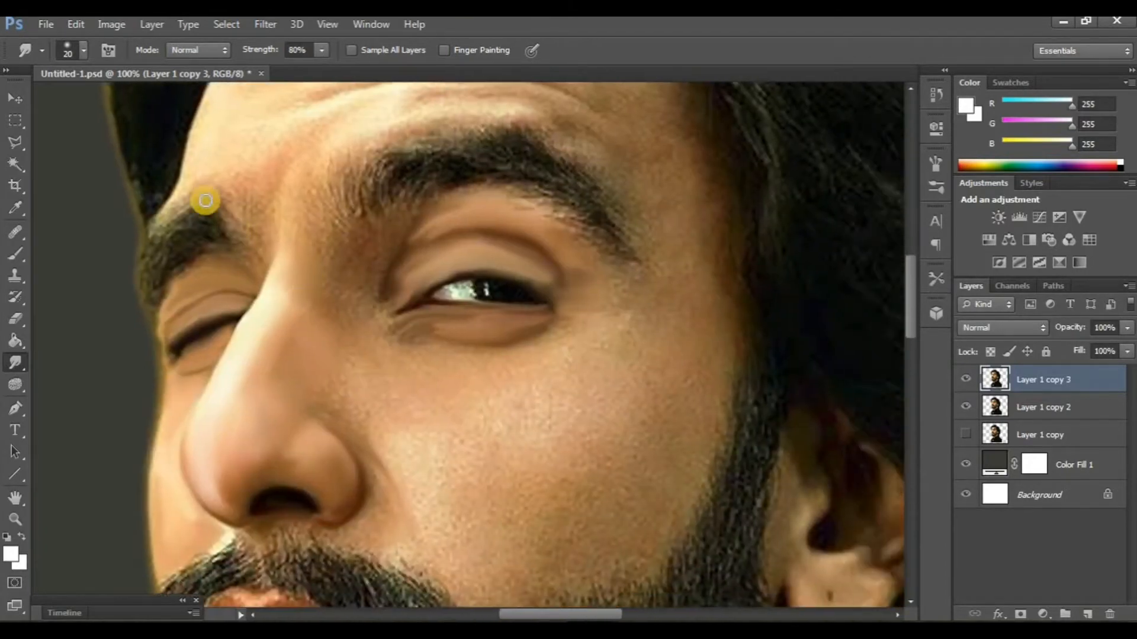
# - Choose the 65 px brush tip for the Smudge tool
pyautogui.click(83, 50)
pyautogui.scroll(-5, 110, 219)
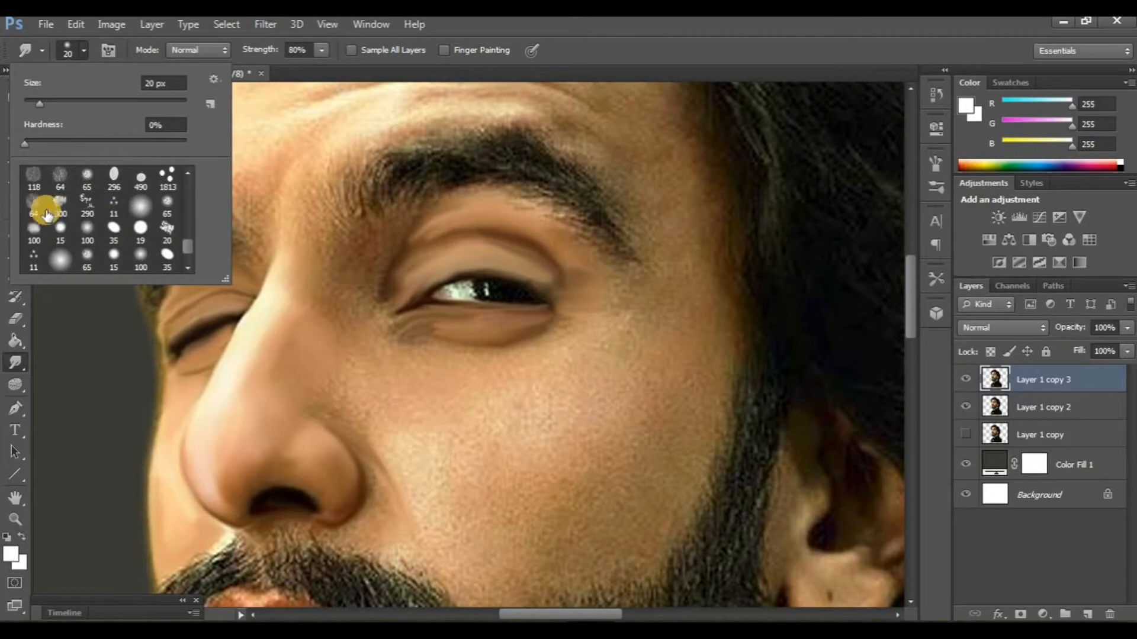
pyautogui.doubleClick(86, 254)
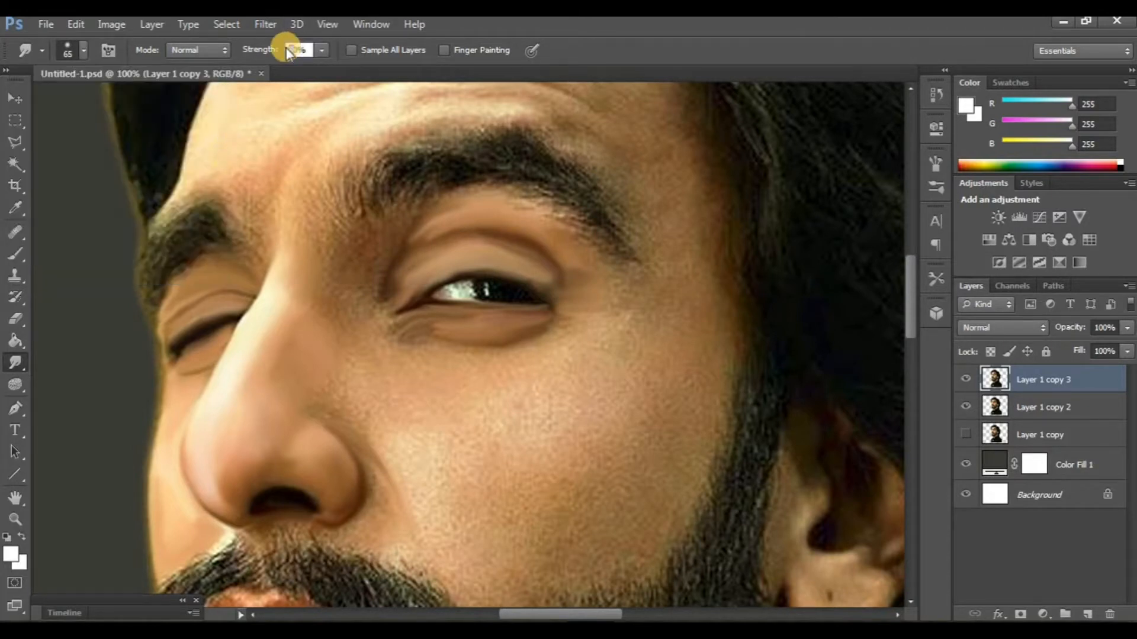
# - Set the Smudge strength to 40%, duplicate Layer 1 copy 3 and hide Layer 1 copy 2
pyautogui.hscroll(2, 375, 376)
pyautogui.scroll(-3, 381, 393)
pyautogui.hscroll(-1, 381, 393)
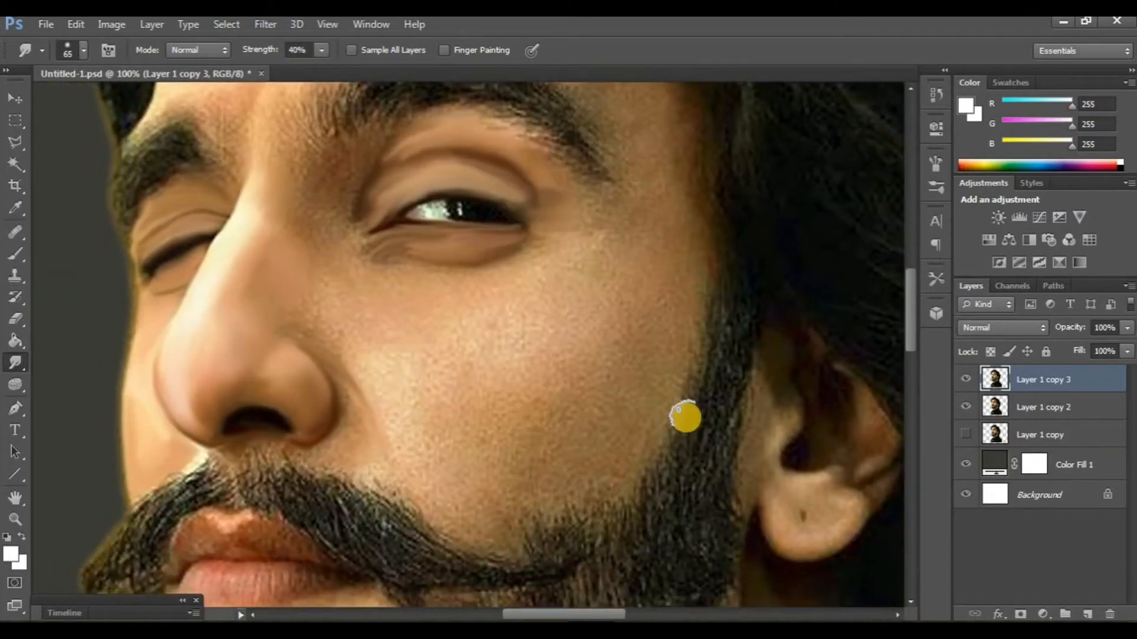
pyautogui.hotkey('ctrl', 'j')
pyautogui.click(966, 435)
pyautogui.scroll(3, 402, 337)
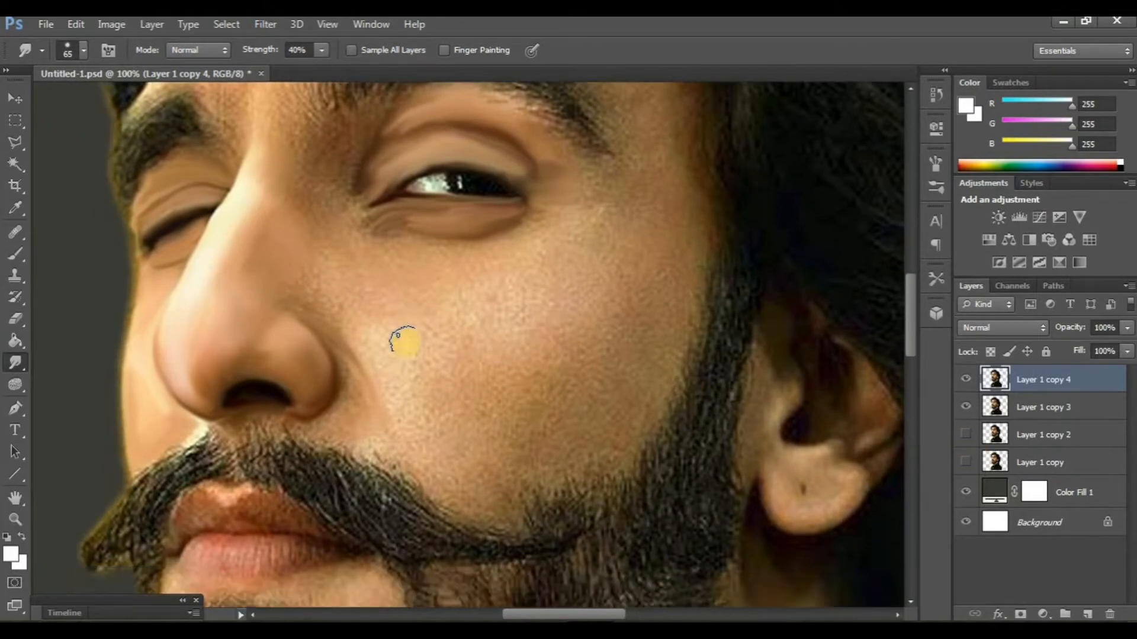
# - Smudge the skin beside the nose, below the open eye and around its inner corner with the 65 px brush
pyautogui.scroll(-3, 386, 324)
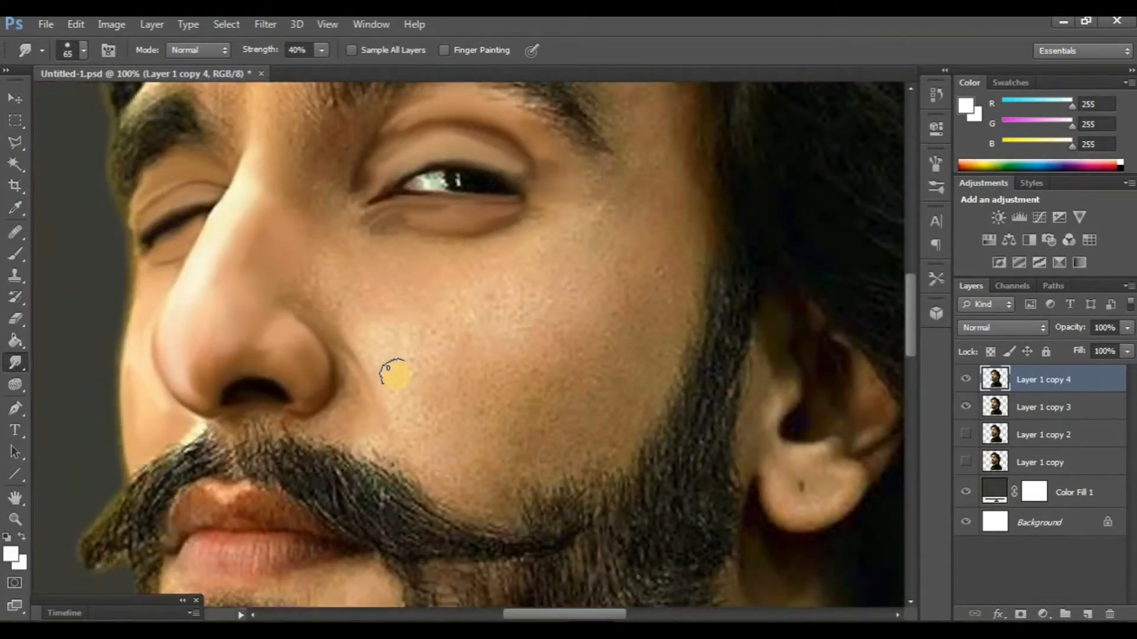
pyautogui.scroll(2, 390, 371)
pyautogui.scroll(-1, 463, 303)
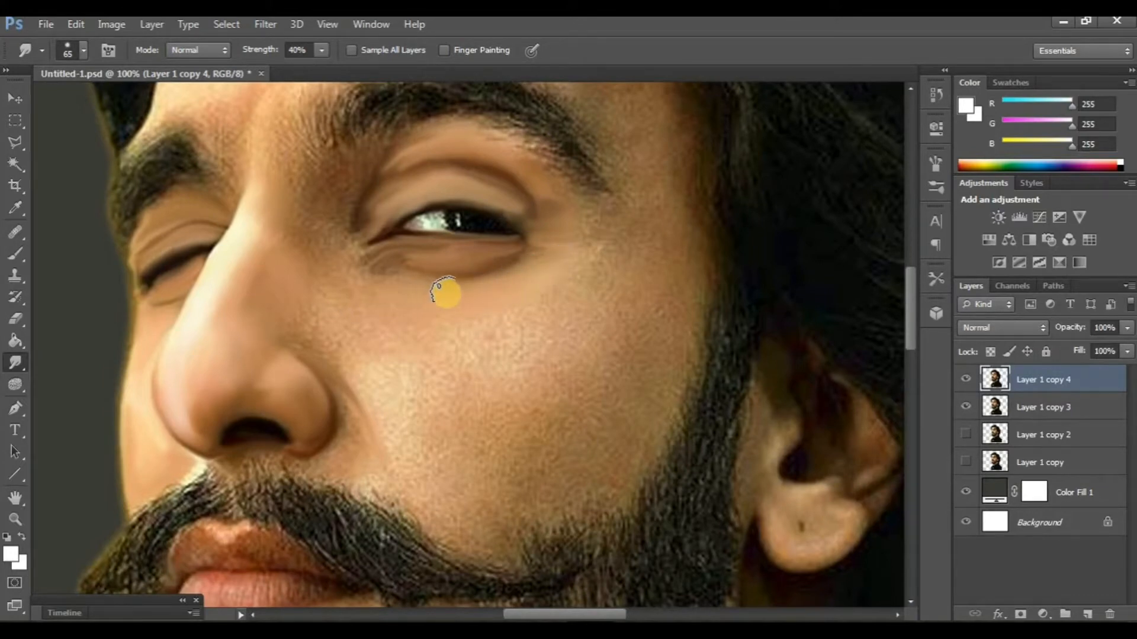
pyautogui.scroll(-2, 345, 284)
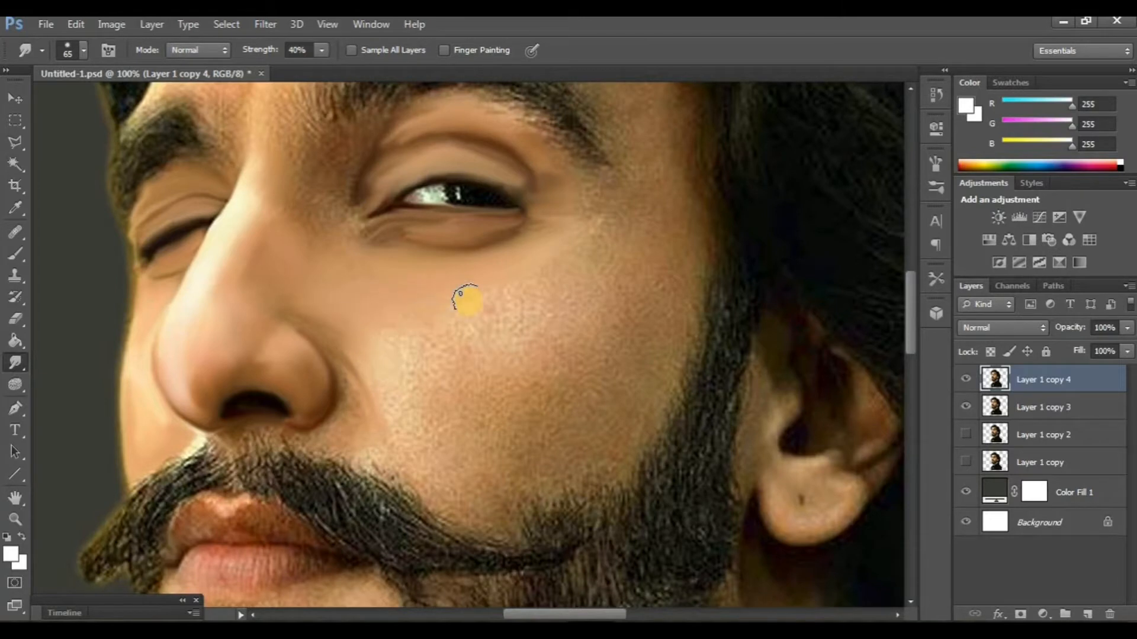
pyautogui.scroll(4, 468, 301)
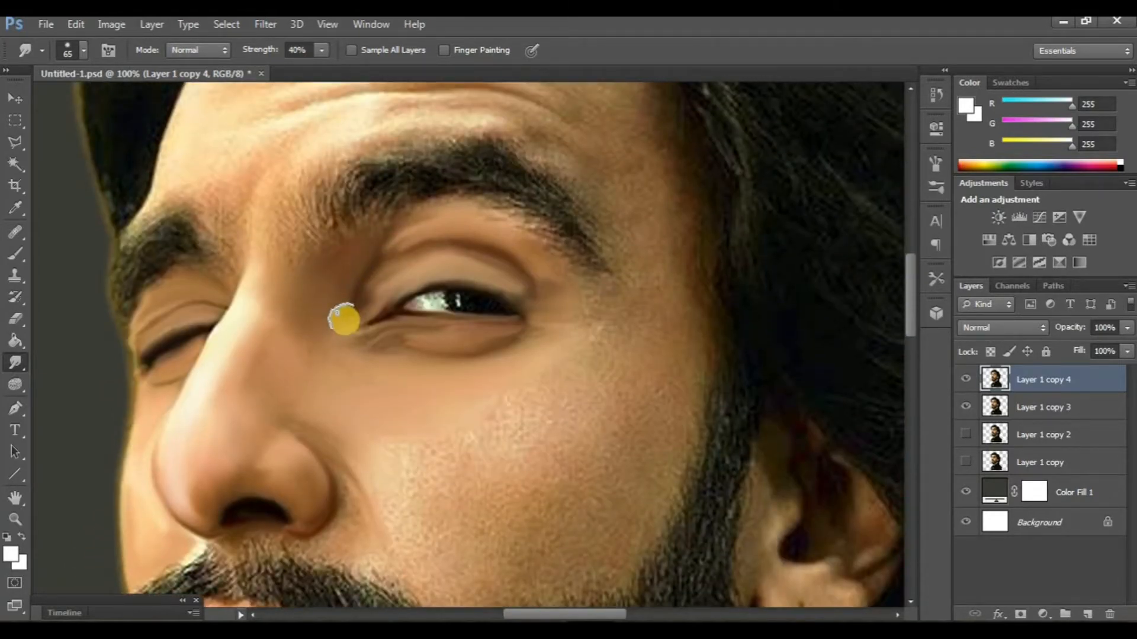
pyautogui.scroll(-3, 358, 313)
pyautogui.scroll(-2, 437, 340)
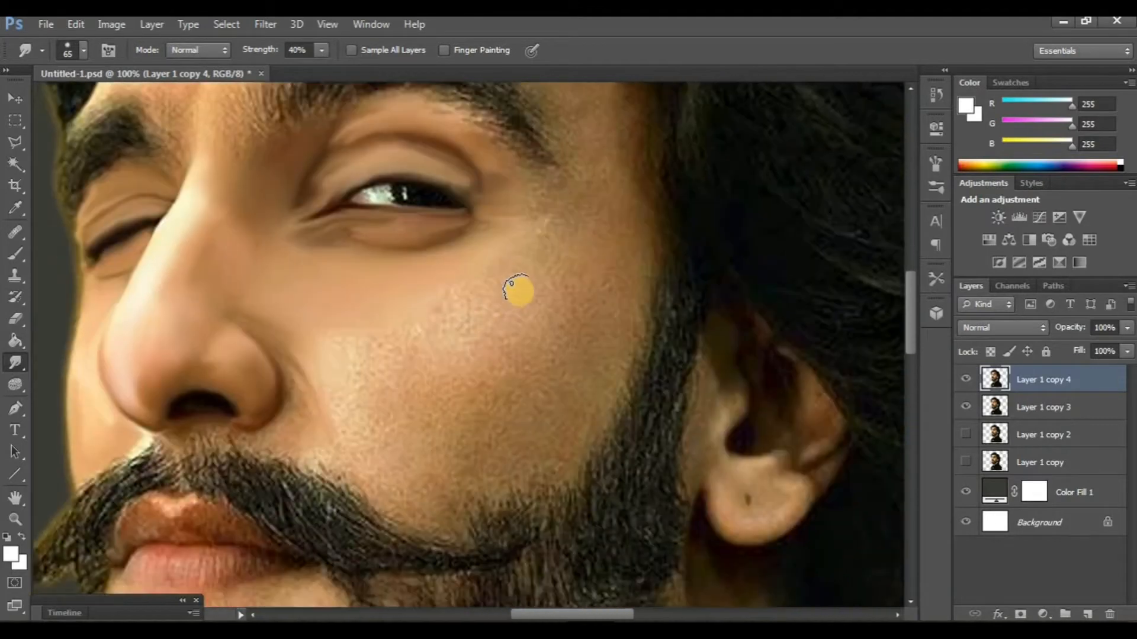
# - Smooth the rest of the cheek down to the beard, changing the Smudge brush to 50 px and the strength to 50%
pyautogui.scroll(5, 554, 370)
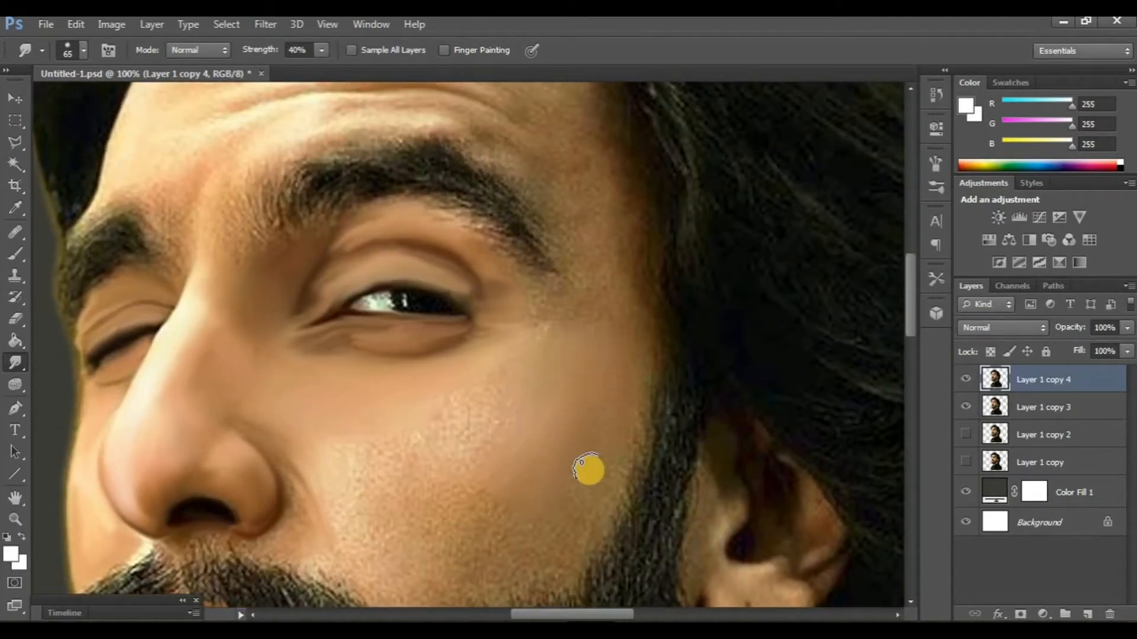
pyautogui.scroll(-2, 588, 469)
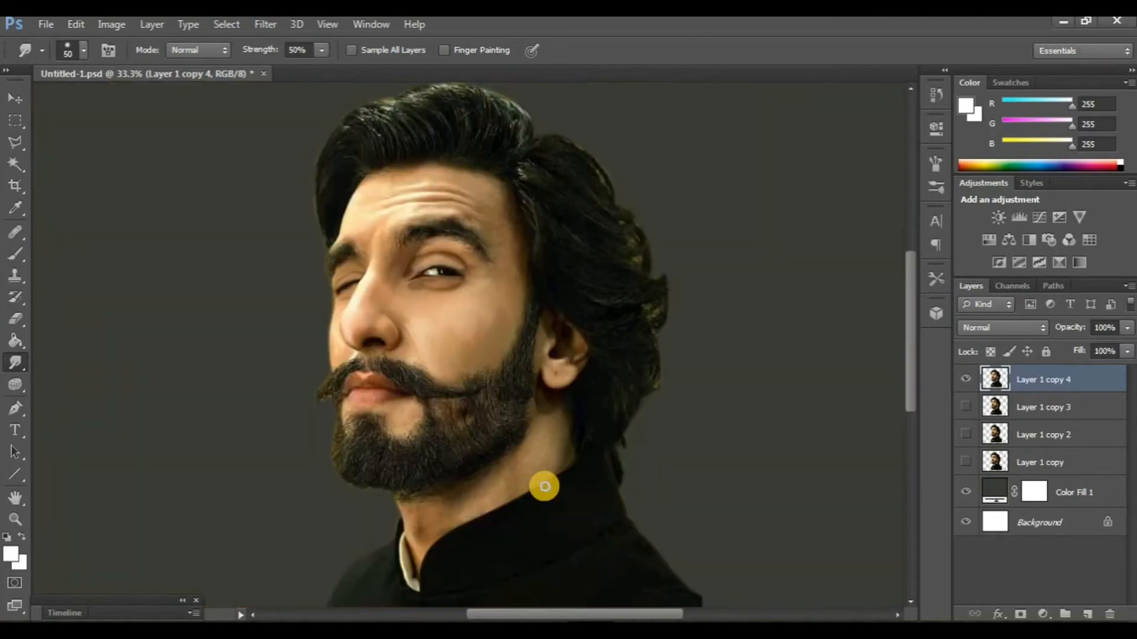
pyautogui.scroll(1, 544, 485)
# - Compare the smoothed cheek with the previous version by toggling the visibility of Layer 1 copy 4 and Layer 1 copy 3
pyautogui.hotkey('ctrl', '+')
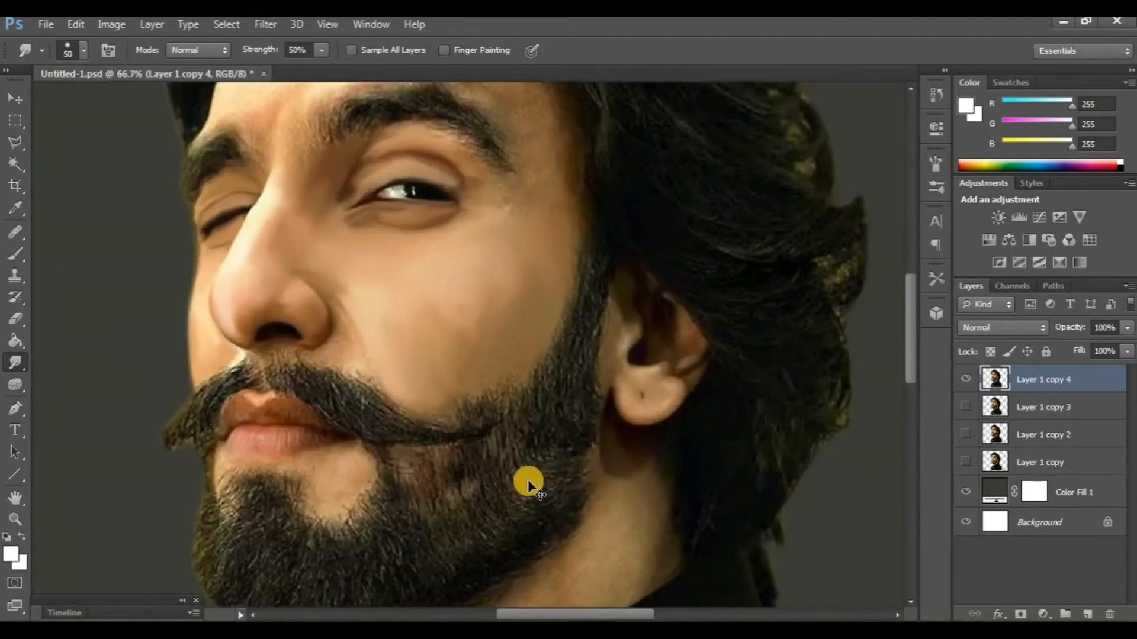
pyautogui.moveTo(529, 482); pyautogui.dragTo(568, 549)
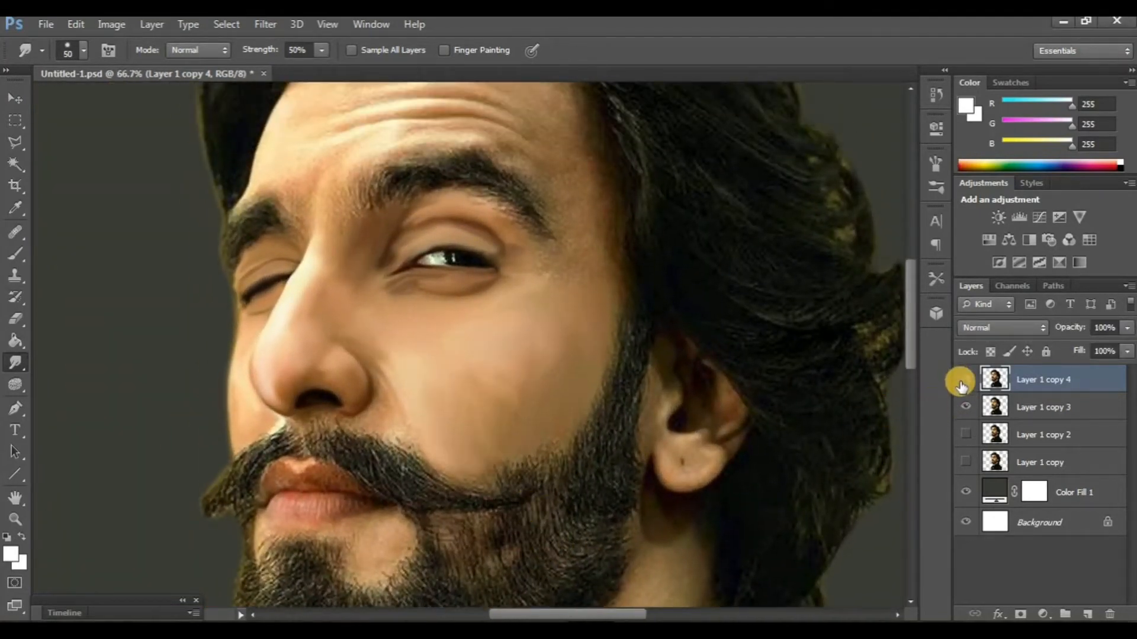
pyautogui.scroll(5, 548, 376)
# - Smudge the forehead along its wrinkles, above the eyebrows and across the temple with the 50 px brush at 50% strength
pyautogui.hotkey('ctrl', '+')
pyautogui.scroll(3, 561, 427)
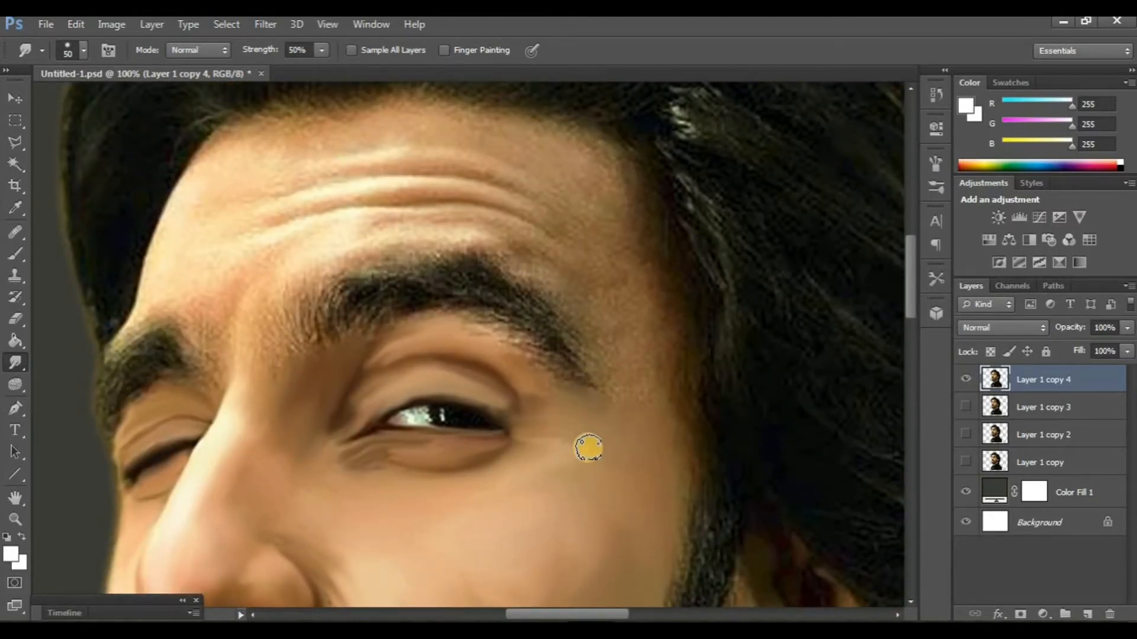
pyautogui.scroll(4, 445, 385)
pyautogui.hscroll(-2, 469, 323)
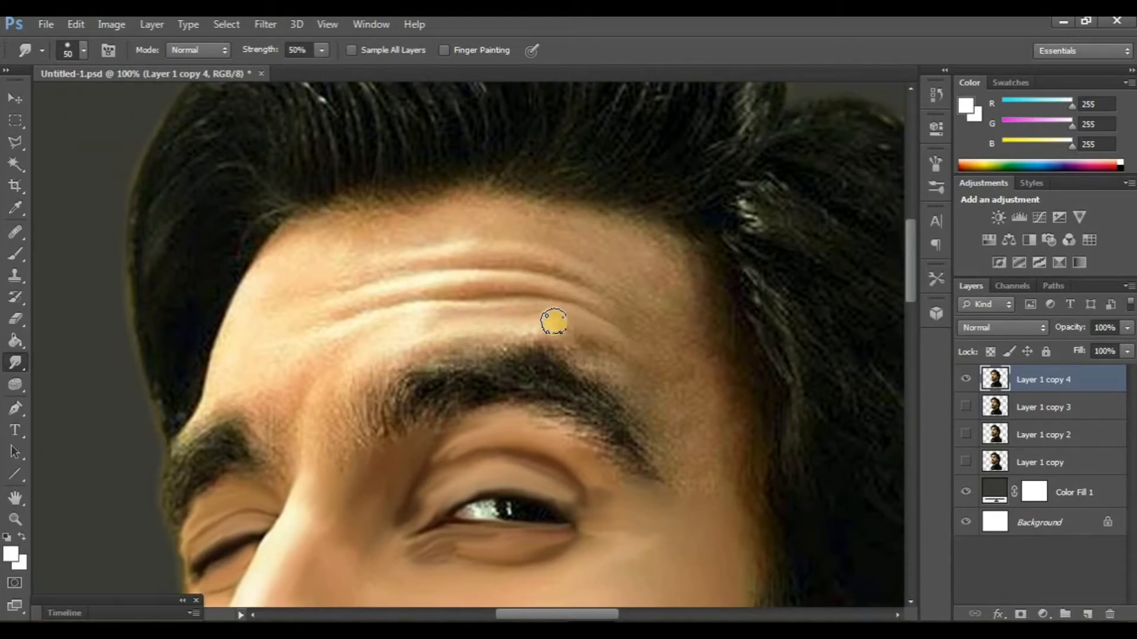
pyautogui.scroll(1, 542, 329)
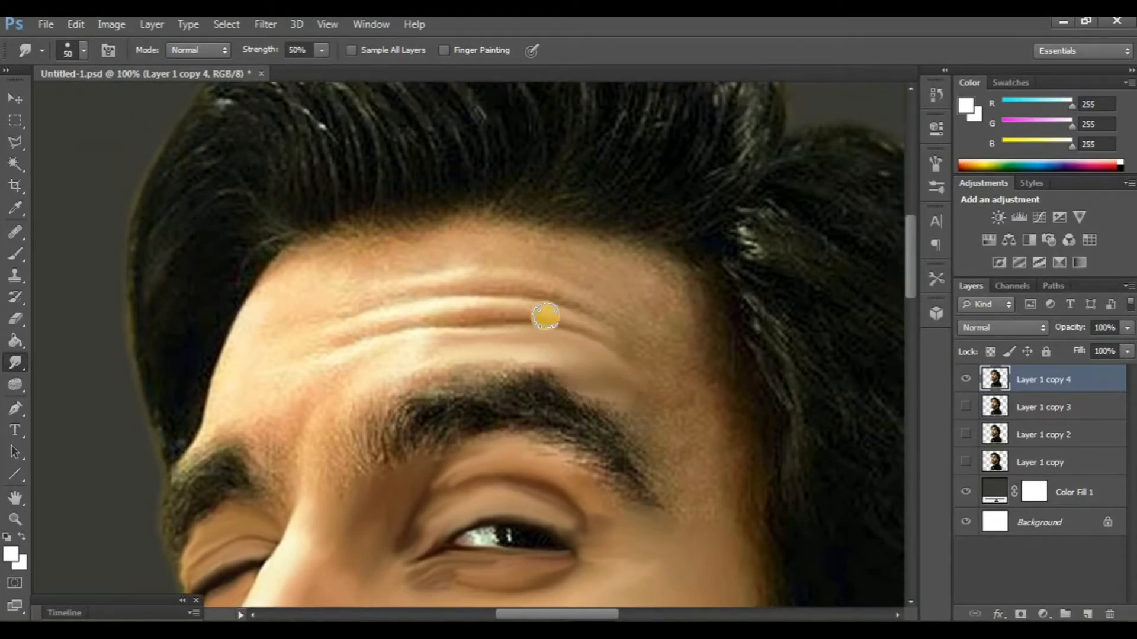
pyautogui.scroll(-3, 515, 425)
pyautogui.hscroll(2, 515, 425)
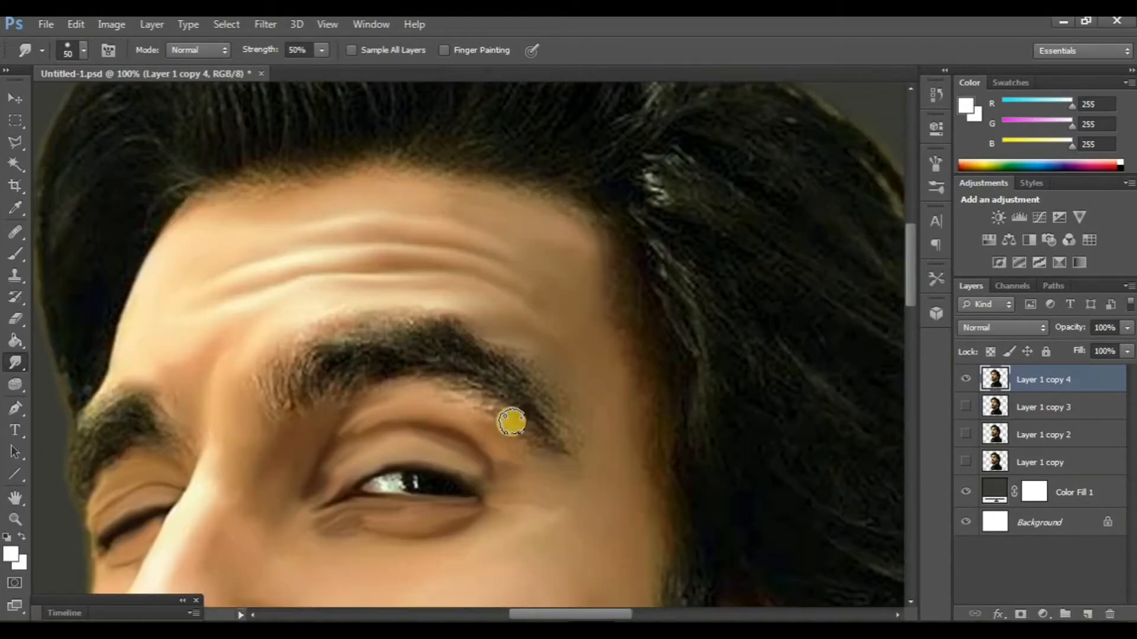
# - Show Layer 1 copy 3 again and examine the smoothed forehead, temple and eye area
pyautogui.click(965, 407)
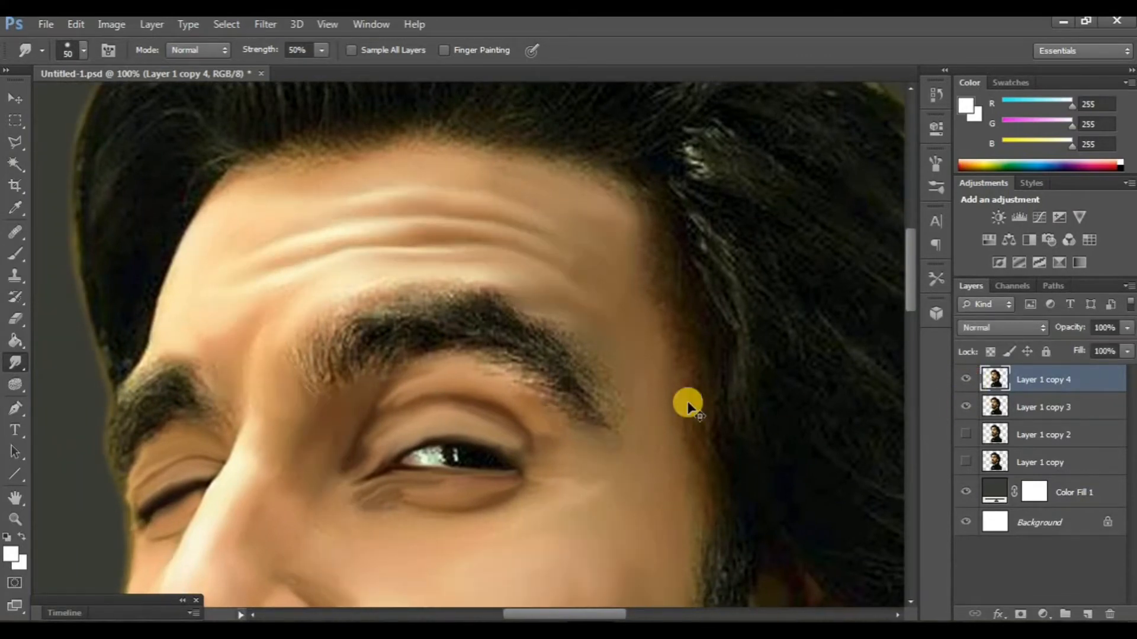
pyautogui.scroll(-4, 687, 402)
pyautogui.scroll(3, 687, 403)
pyautogui.scroll(2, 687, 402)
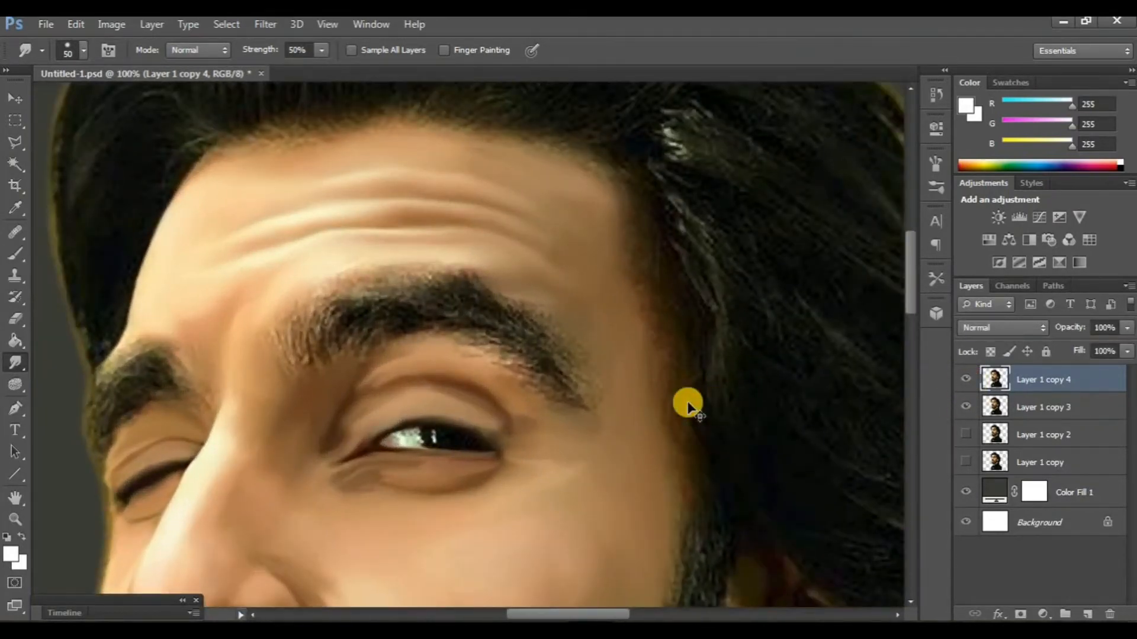
pyautogui.scroll(-2, 685, 401)
pyautogui.scroll(1, 684, 402)
pyautogui.hscroll(-2, 681, 403)
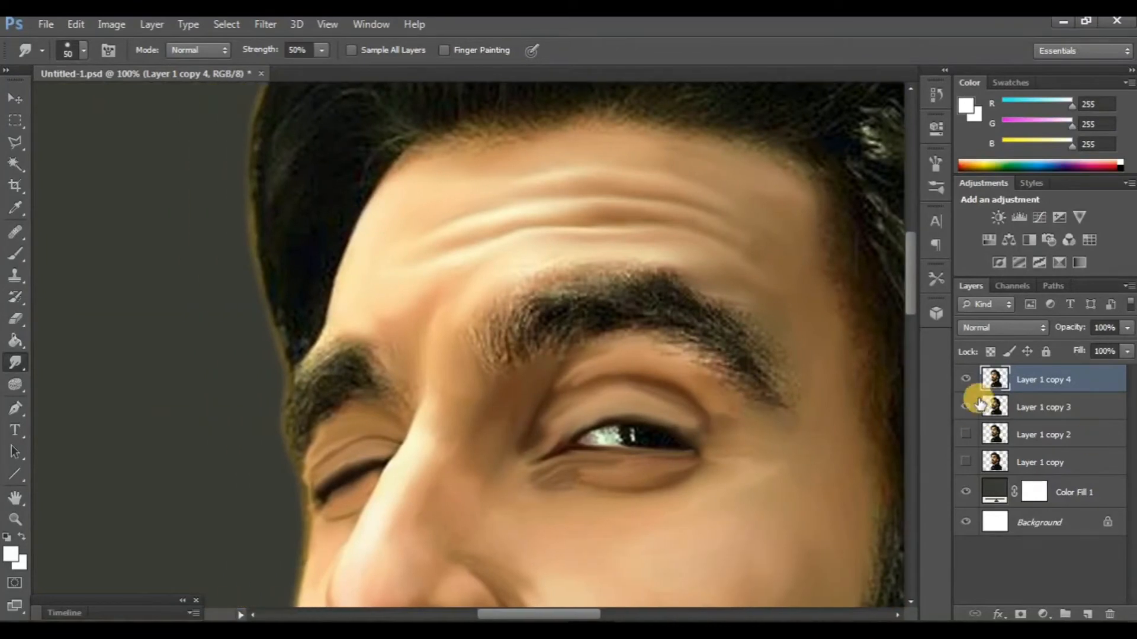
# - Duplicate Layer 1 copy 4, hide the original and give the Smudge tool an 11 px three-dot tip at 80% strength
pyautogui.hotkey('ctrl', 'j')
pyautogui.click(965, 407)
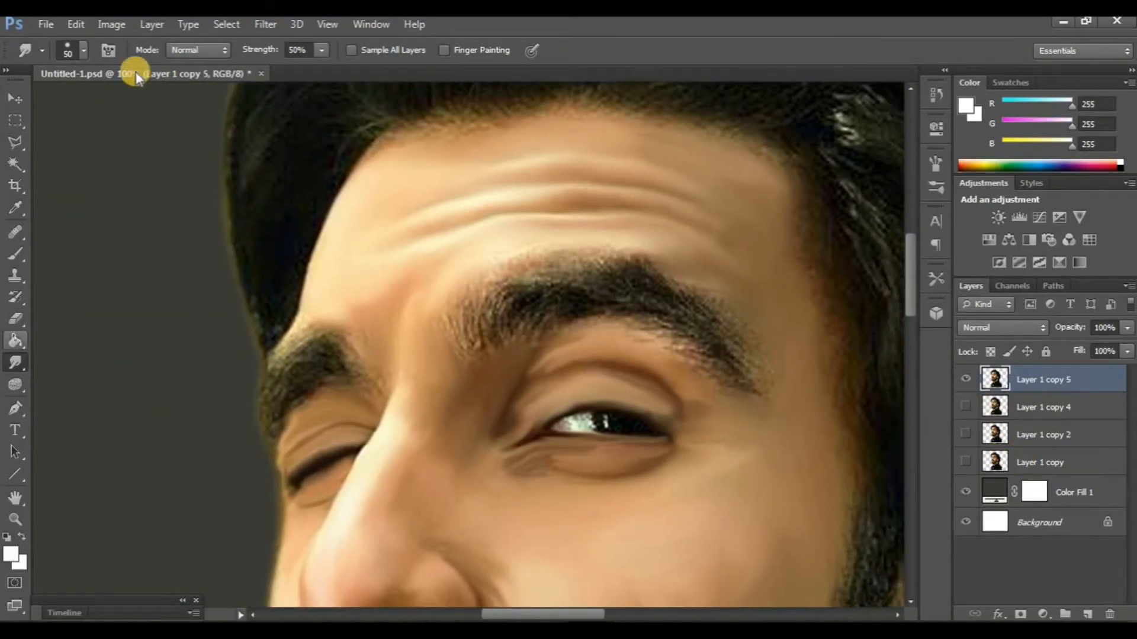
pyautogui.rightClick(105, 105)
pyautogui.doubleClick(27, 244)
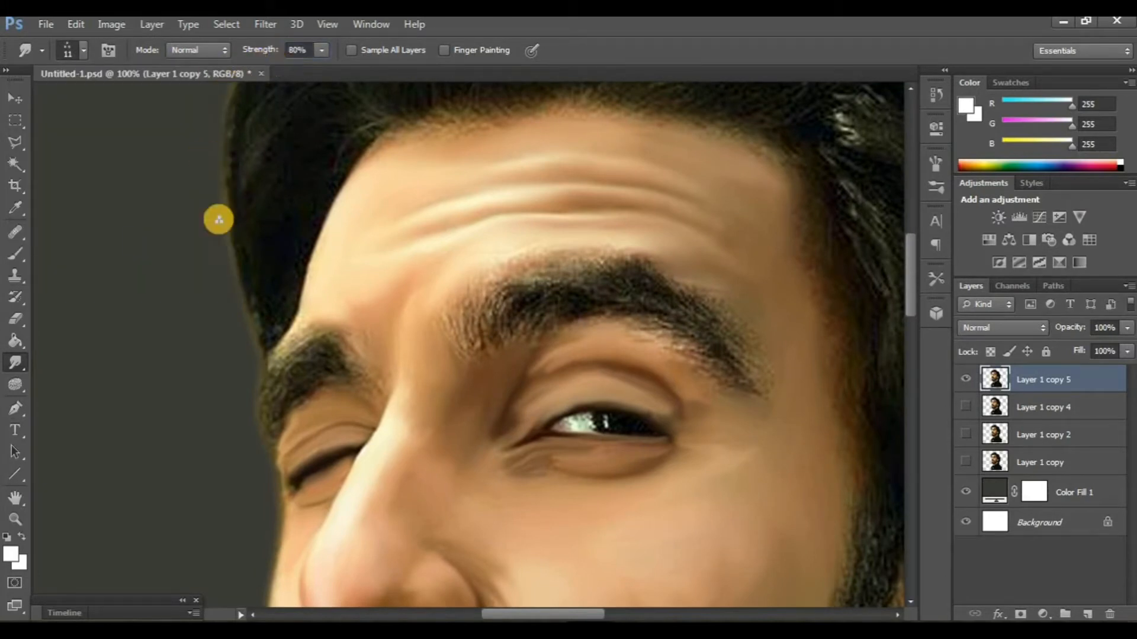
# - Rotate the canvas view to -38° around the closed eye's eyebrow with the Rotate View tool
pyautogui.click(18, 497)
pyautogui.moveTo(294, 260); pyautogui.dragTo(254, 252)
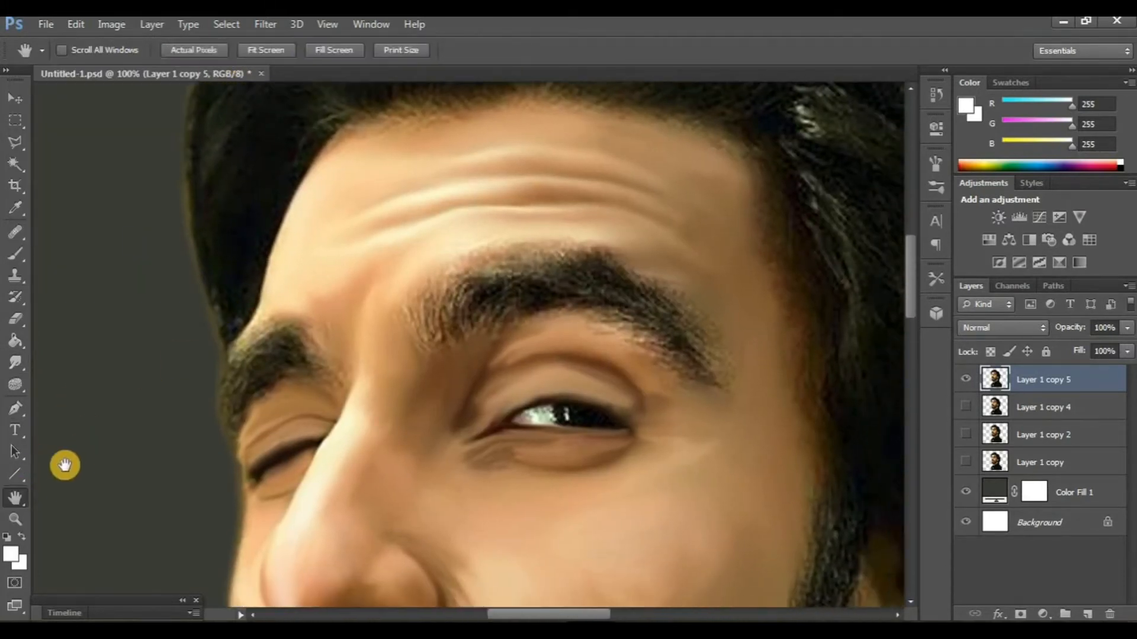
pyautogui.rightClick(15, 496)
pyautogui.click(71, 513)
pyautogui.moveTo(132, 424); pyautogui.dragTo(255, 513)
pyautogui.scroll(-3, 256, 401)
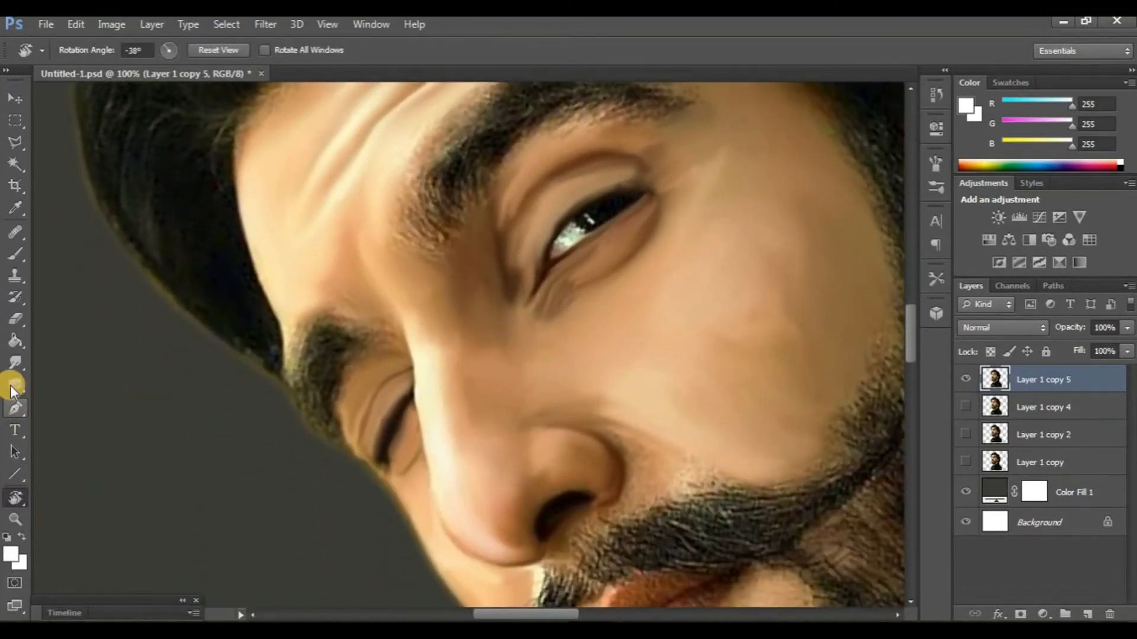
# - Smudge the eyebrow above the closed eye along its hair direction with the three-dot tip at 10 px
pyautogui.click(15, 364)
pyautogui.scroll(-1, 290, 386)
pyautogui.hotkey('ctrl', '+')
pyautogui.hscroll(-3, 275, 379)
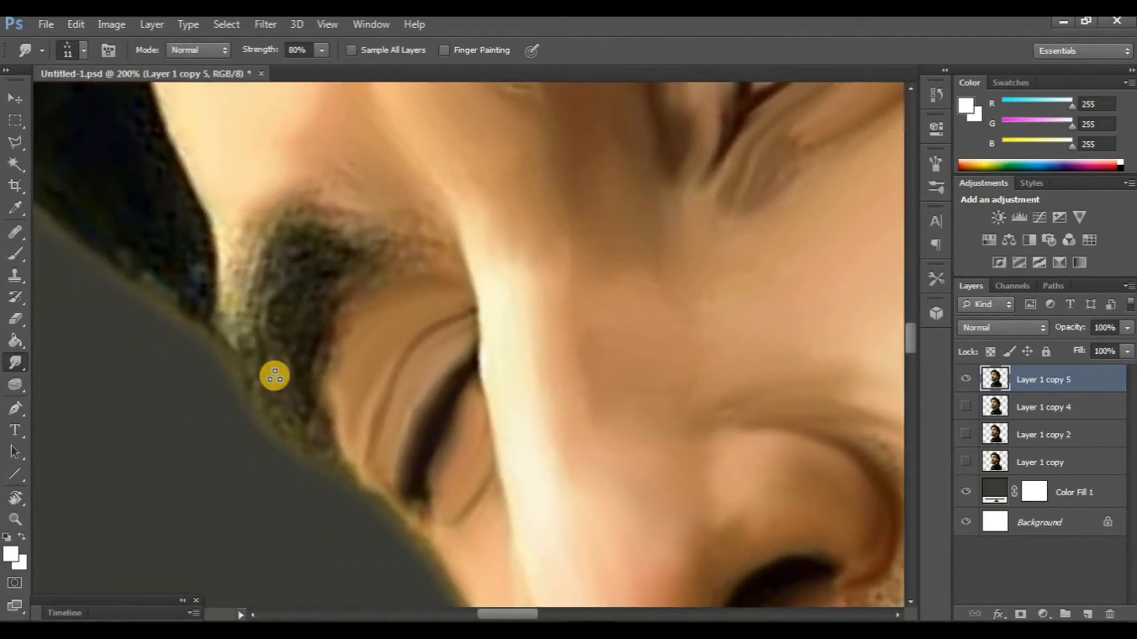
pyautogui.press(']')
pyautogui.scroll(5, 300, 318)
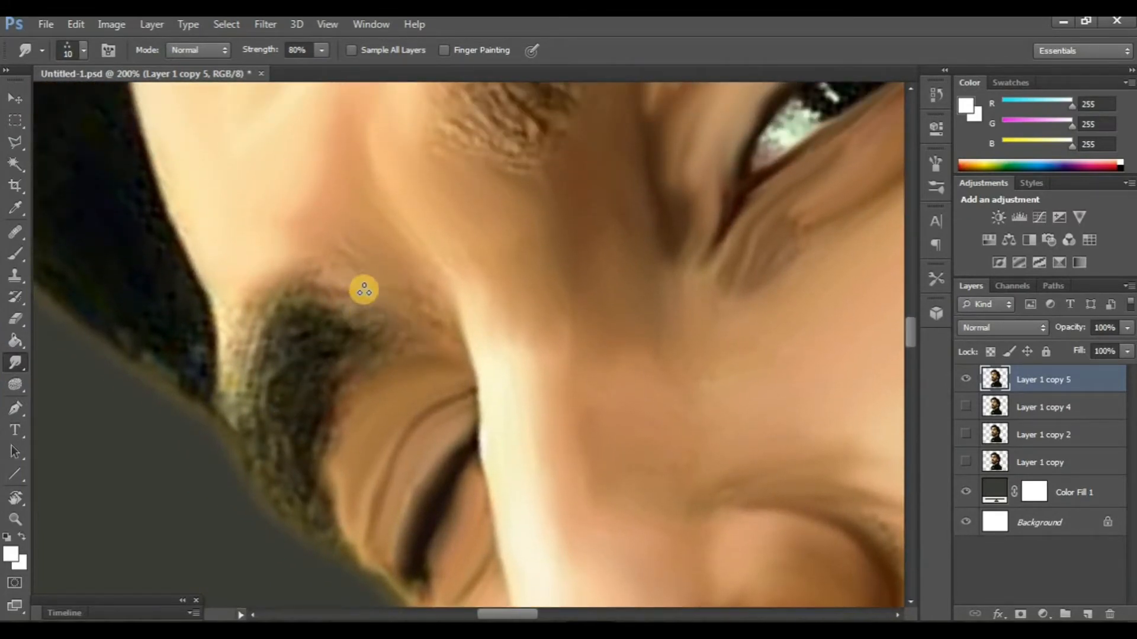
pyautogui.scroll(-1, 362, 306)
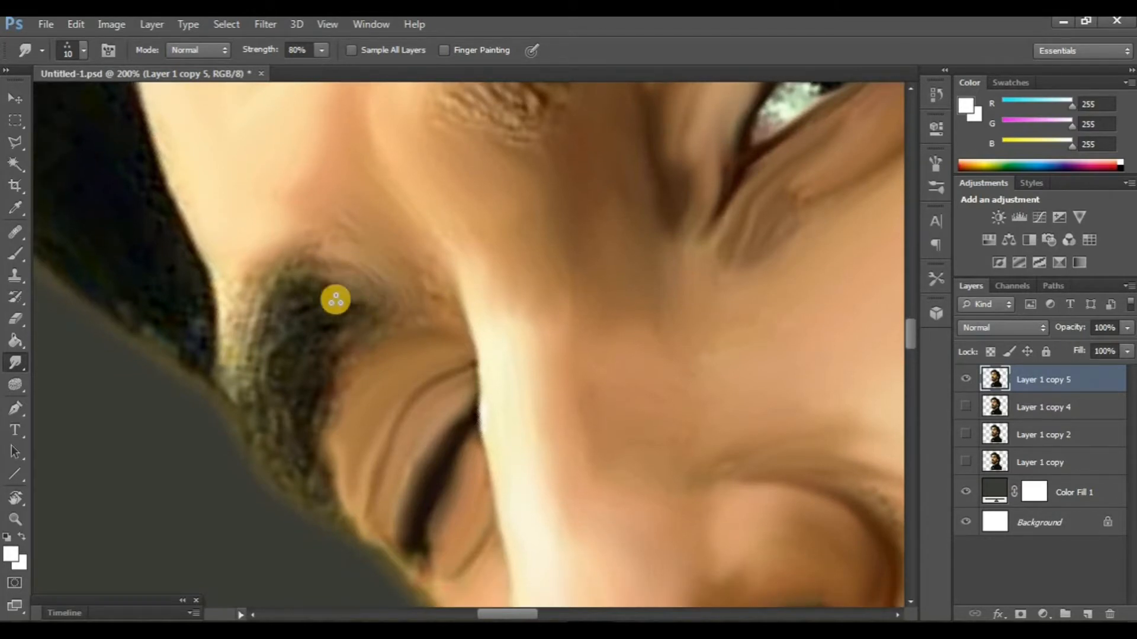
pyautogui.scroll(-1, 336, 300)
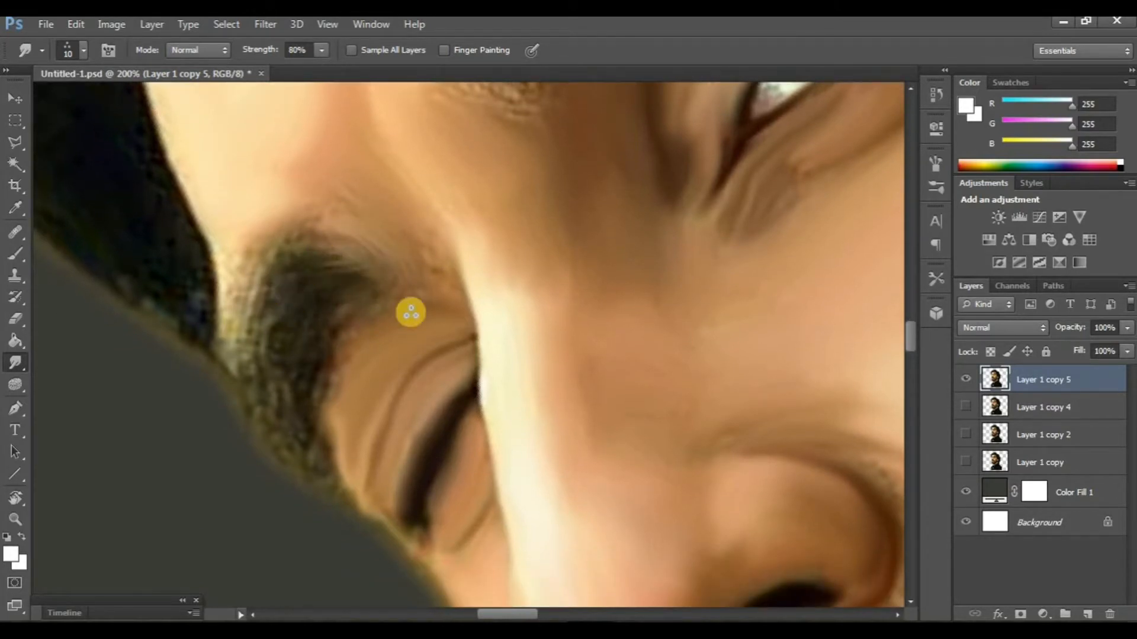
# - Enlarge the three-dot Smudge tip to 15 px and stroke hairs through the inner half of the open eye's eyebrow
pyautogui.scroll(10, 467, 442)
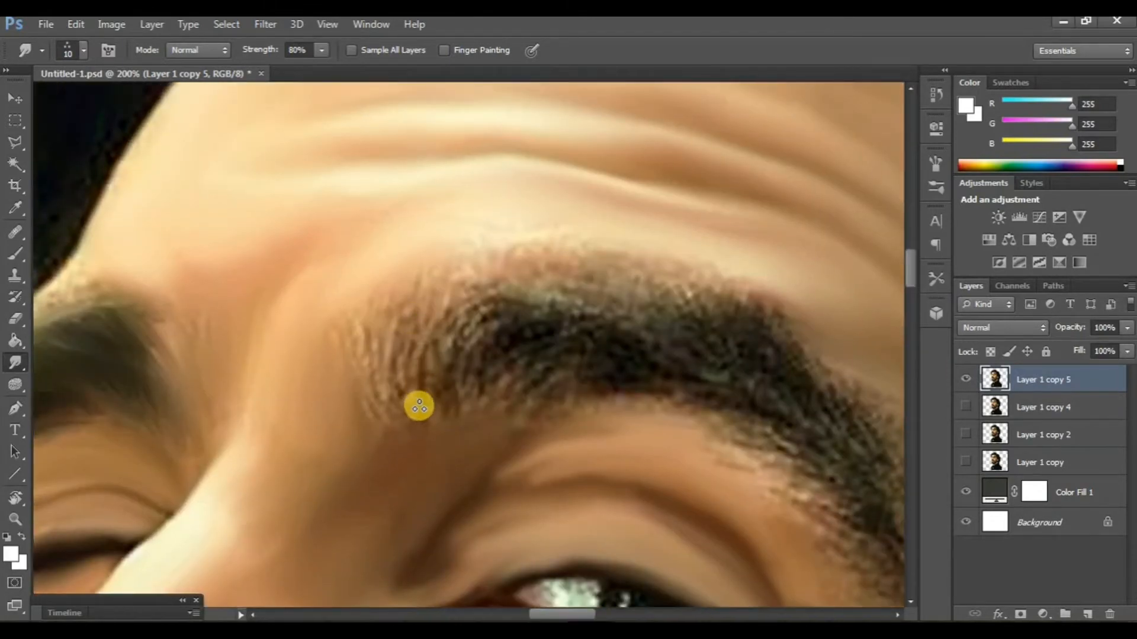
pyautogui.scroll(1, 435, 348)
pyautogui.press(']')
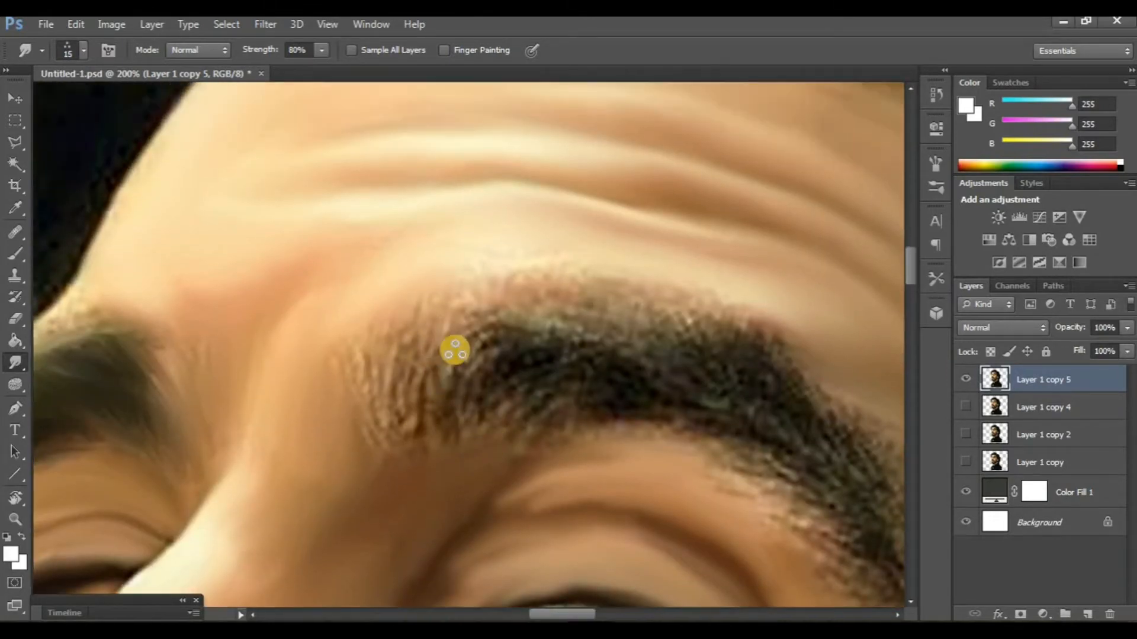
pyautogui.moveTo(455, 350); pyautogui.dragTo(457, 397)
pyautogui.moveTo(434, 318)
pyautogui.mouseDown()
pyautogui.moveTo(435, 384)
pyautogui.moveTo(409, 330)
pyautogui.moveTo(406, 376)
pyautogui.moveTo(398, 384)
pyautogui.moveTo(391, 371)
pyautogui.moveTo(367, 386)
pyautogui.moveTo(408, 416)
pyautogui.mouseUp()
pyautogui.moveTo(364, 364)
pyautogui.mouseDown()
pyautogui.moveTo(365, 388)
pyautogui.moveTo(408, 421)
pyautogui.mouseUp()
pyautogui.moveTo(356, 398)
pyautogui.mouseDown()
pyautogui.moveTo(360, 421)
pyautogui.moveTo(386, 434)
pyautogui.mouseUp()
pyautogui.moveTo(329, 353); pyautogui.dragTo(348, 397)
pyautogui.hscroll(2, 409, 391)
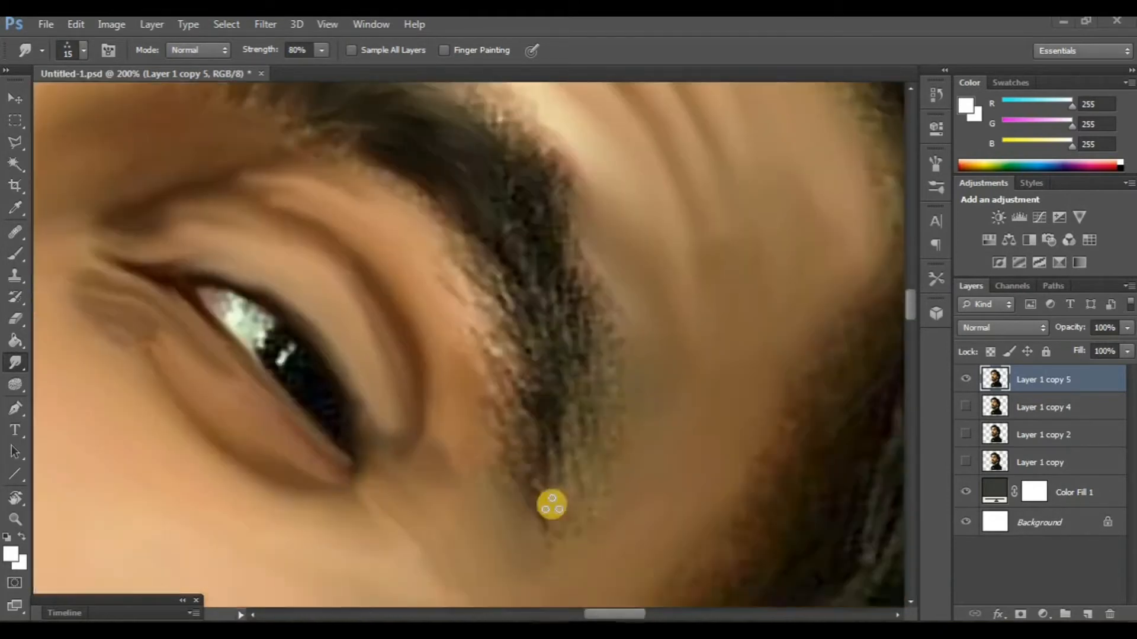
pyautogui.scroll(3, 546, 500)
pyautogui.scroll(-2, 529, 459)
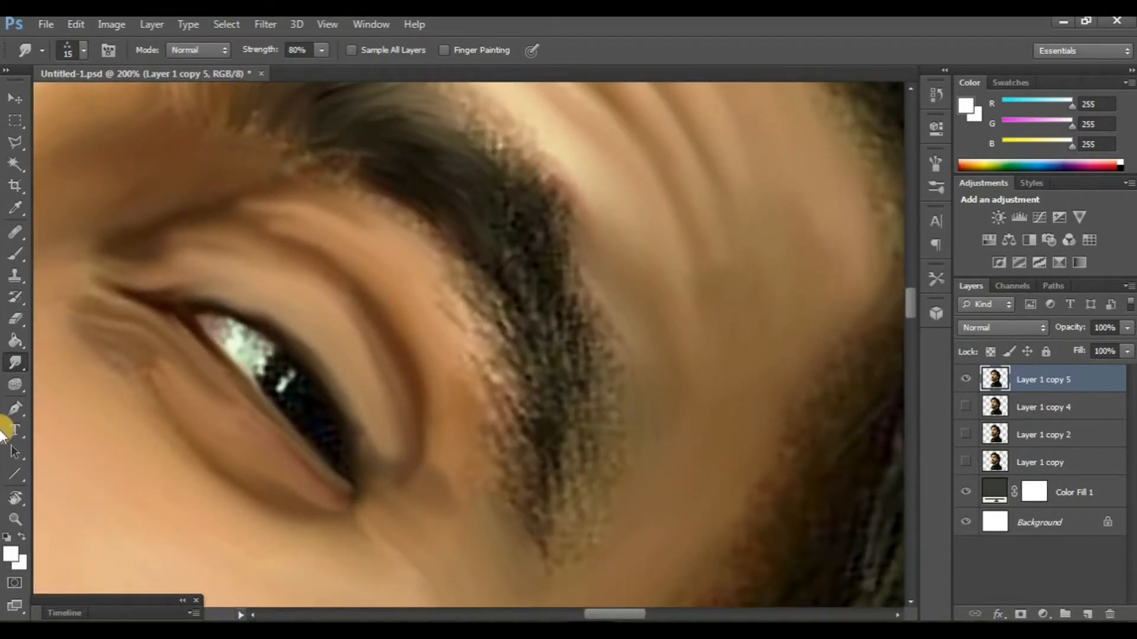
# - Rotate the view to -32° and smudge the outer half of the open eye's eyebrow into fine hairs toward the temple
pyautogui.click(9, 500)
pyautogui.moveTo(255, 515); pyautogui.dragTo(435, 539)
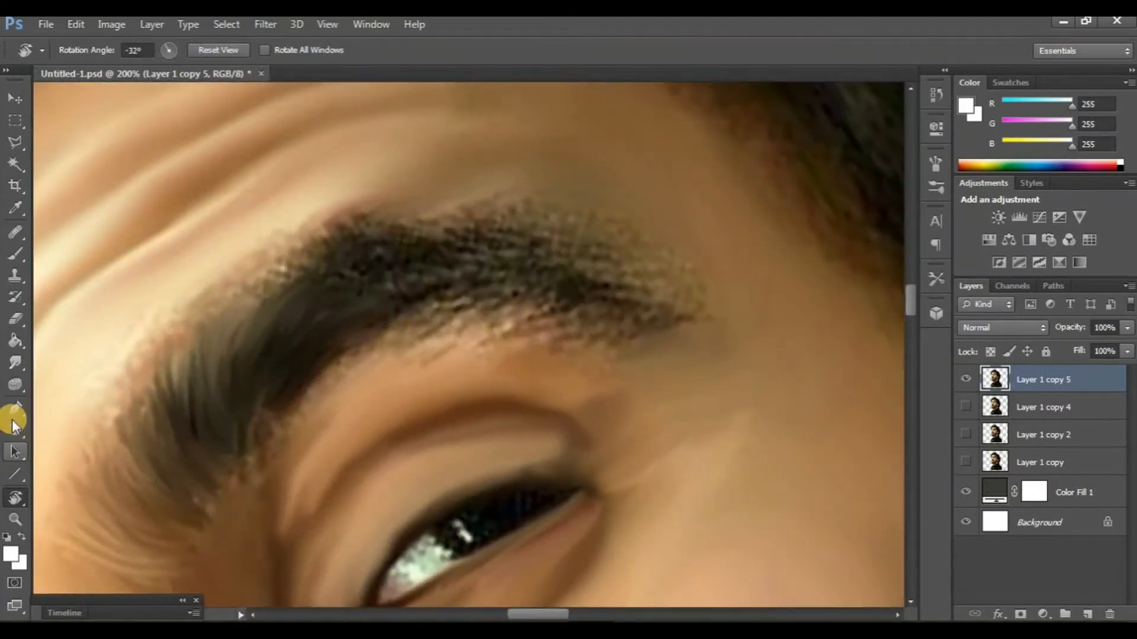
pyautogui.scroll(2, 468, 380)
pyautogui.moveTo(592, 326); pyautogui.dragTo(669, 342)
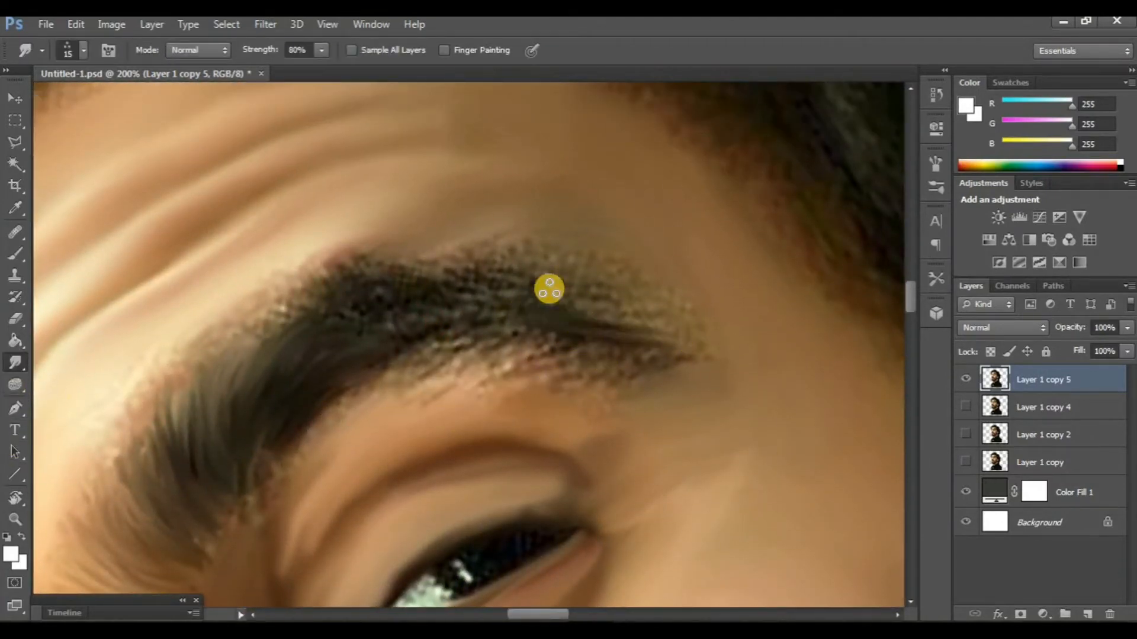
pyautogui.moveTo(549, 290)
pyautogui.mouseDown()
pyautogui.moveTo(705, 337)
pyautogui.moveTo(547, 270)
pyautogui.moveTo(652, 289)
pyautogui.mouseUp()
pyautogui.scroll(-2, 553, 307)
pyautogui.moveTo(554, 307); pyautogui.dragTo(673, 316)
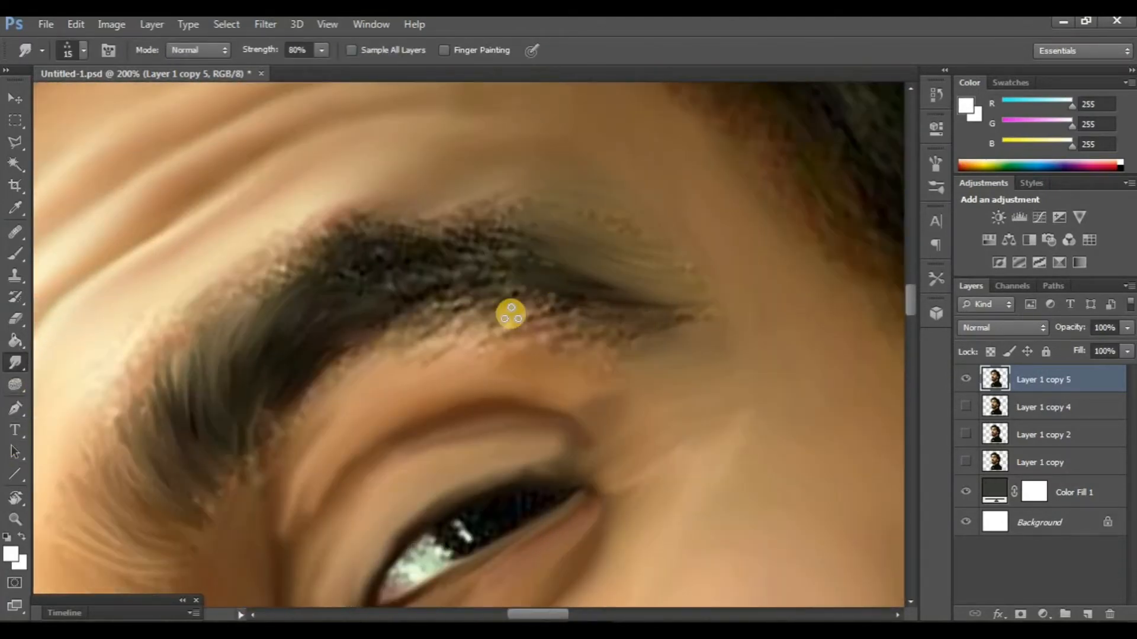
pyautogui.moveTo(510, 314); pyautogui.dragTo(612, 339)
pyautogui.moveTo(468, 284); pyautogui.dragTo(584, 288)
pyautogui.moveTo(420, 258); pyautogui.dragTo(586, 247)
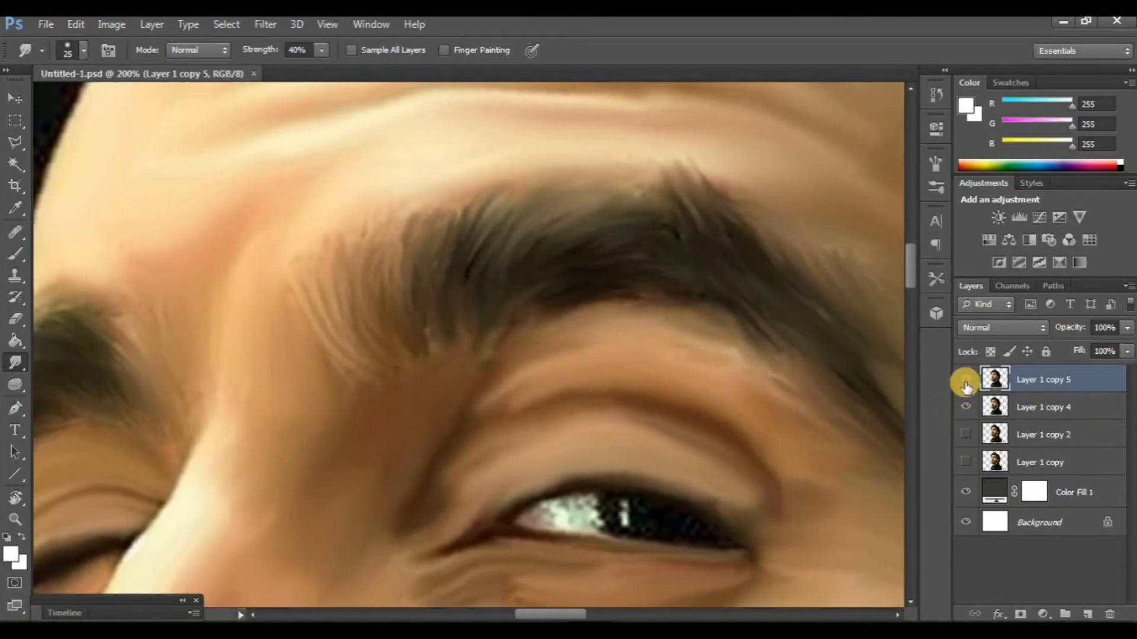
# - Compare the painted eyebrows by toggling the visibility of Layer 1 copy 5 and review the whole portrait
pyautogui.click(965, 383)
pyautogui.click(965, 383)
pyautogui.hotkey('ctrl', '-')
pyautogui.hotkey('ctrl', '-')
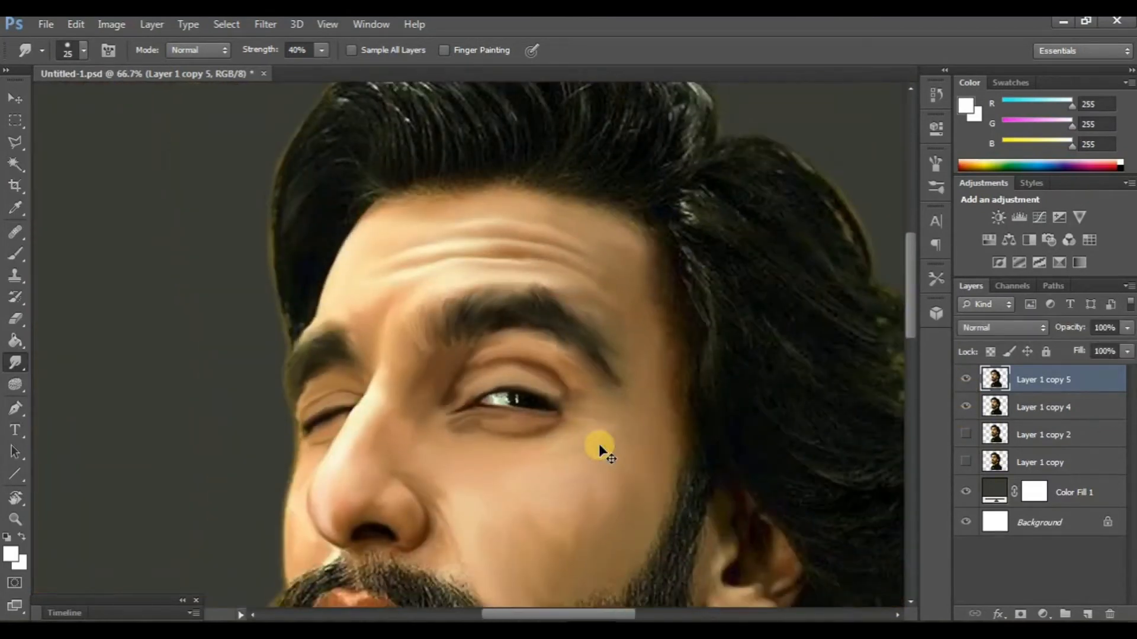
pyautogui.hotkey('ctrl', '-')
pyautogui.hotkey('ctrl', '+')
pyautogui.hotkey('ctrl', '-')
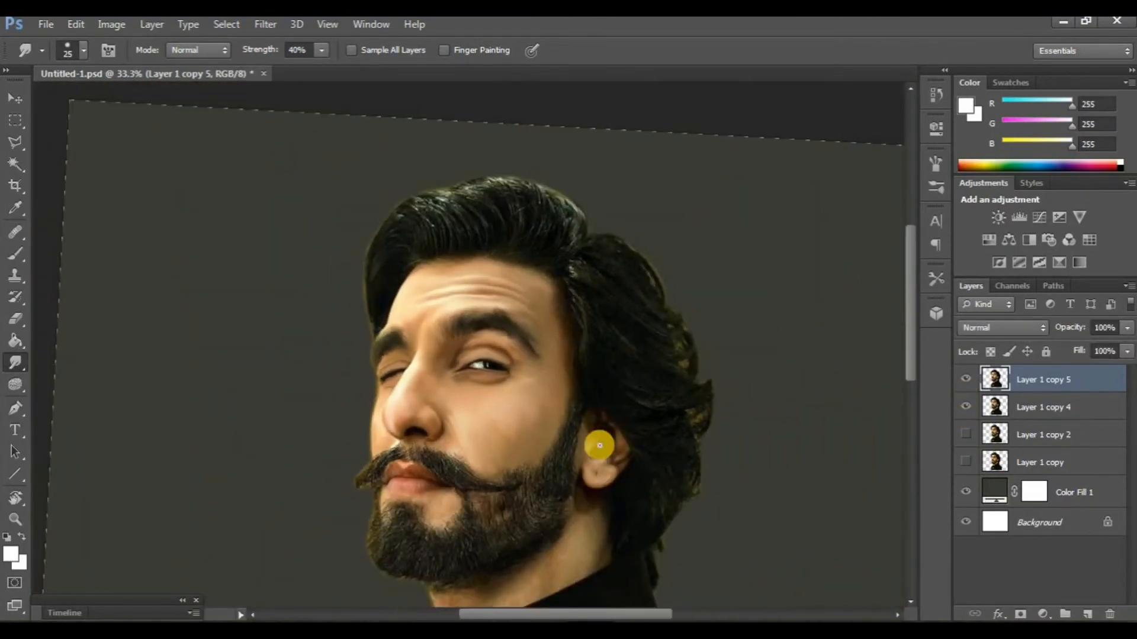
# - Straighten the canvas view to 0° and examine the whole portrait
pyautogui.click(14, 499)
pyautogui.moveTo(192, 416); pyautogui.dragTo(203, 441)
pyautogui.moveTo(344, 490); pyautogui.dragTo(289, 421)
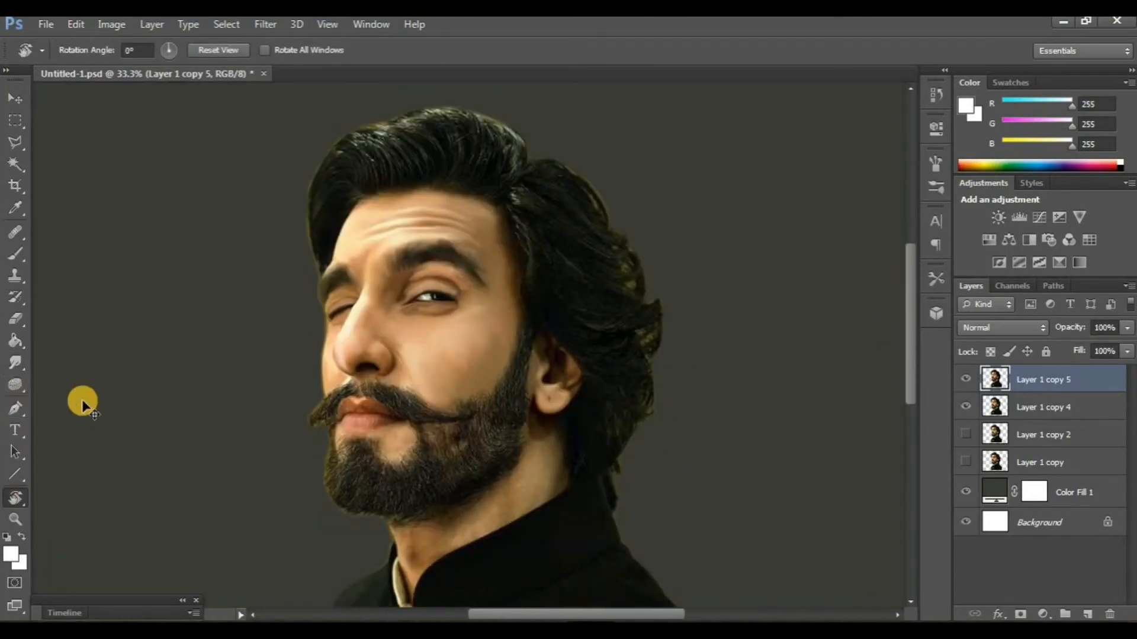
pyautogui.hotkey('ctrl', '-')
pyautogui.hotkey('ctrl', '-')
pyautogui.hotkey('ctrl', '+')
pyautogui.hotkey('ctrl', '+')
pyautogui.press('m')
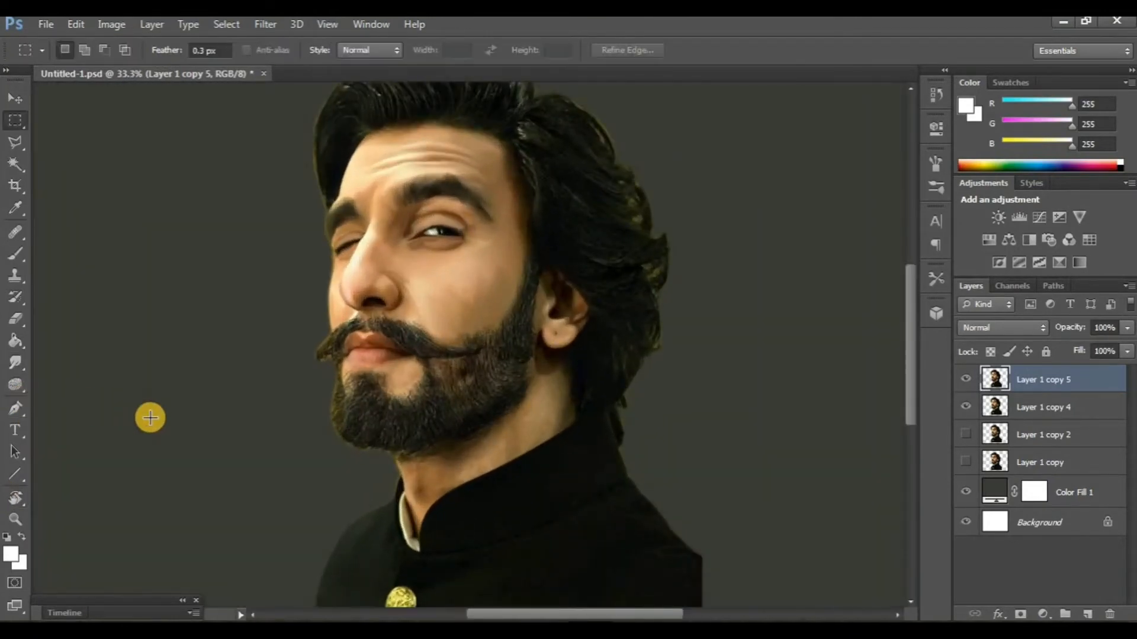
pyautogui.scroll(3, 150, 418)
# - Examine the cheek and the skin between the nose and moustache up close
pyautogui.click(16, 363)
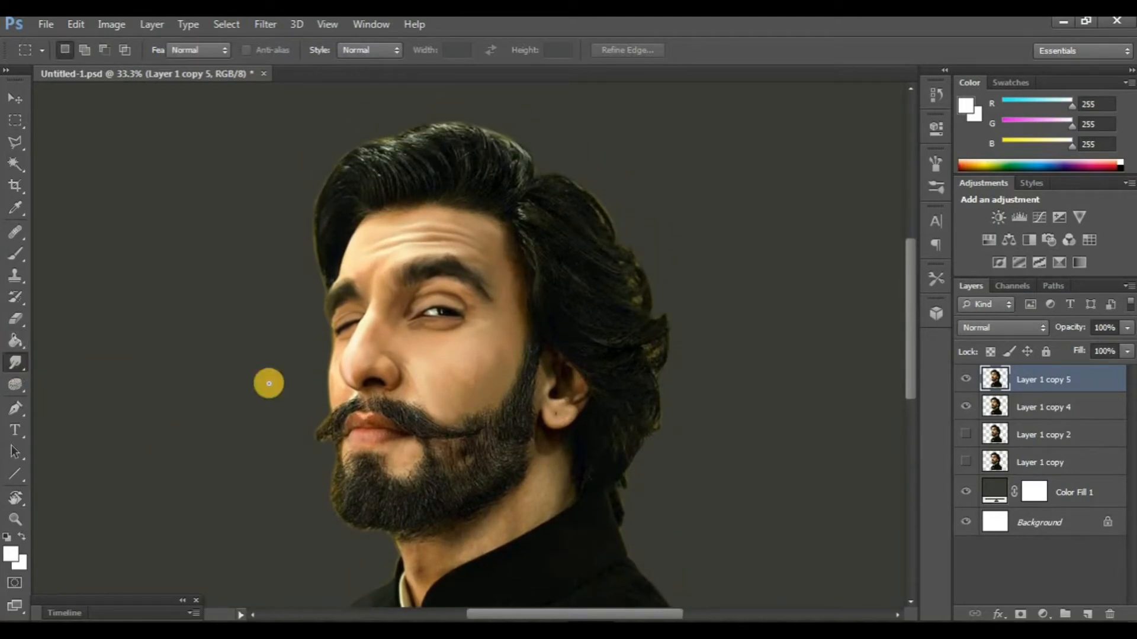
pyautogui.scroll(3, 395, 394)
pyautogui.hscroll(-2, 393, 371)
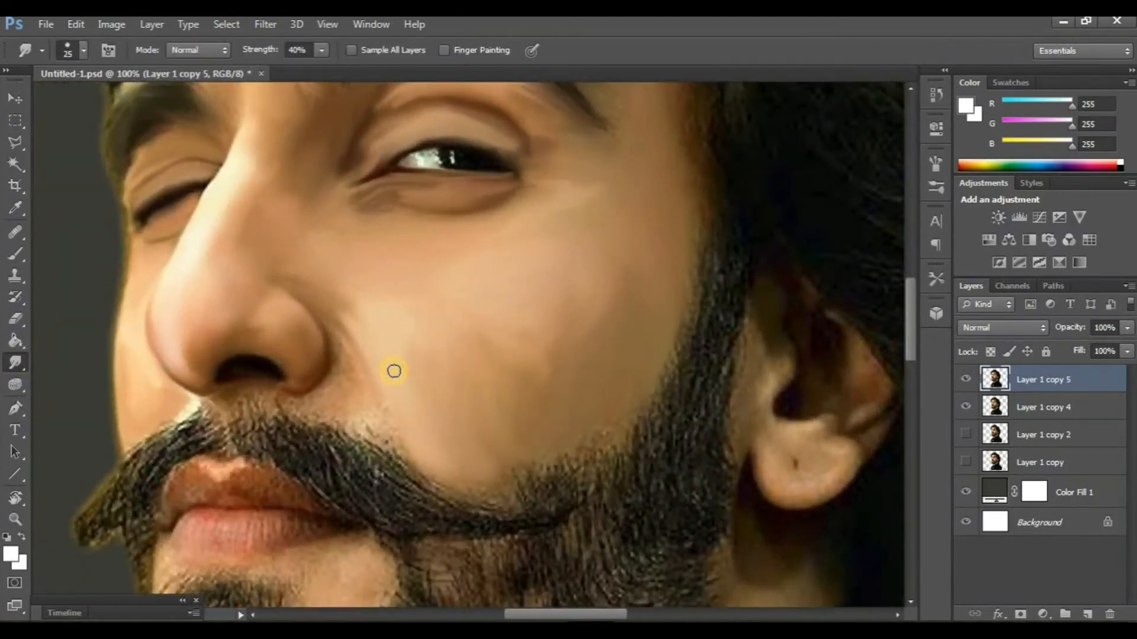
pyautogui.hotkey('ctrl', '+')
pyautogui.hscroll(-6, 326, 366)
pyautogui.scroll(-3, 356, 367)
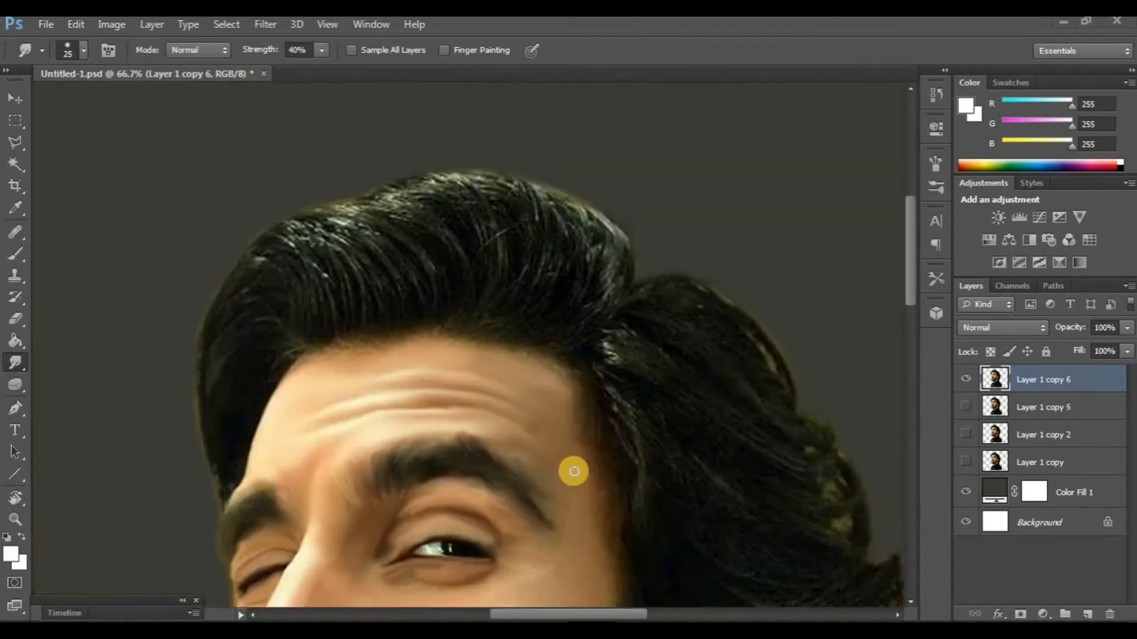
pyautogui.scroll(-1, 571, 469)
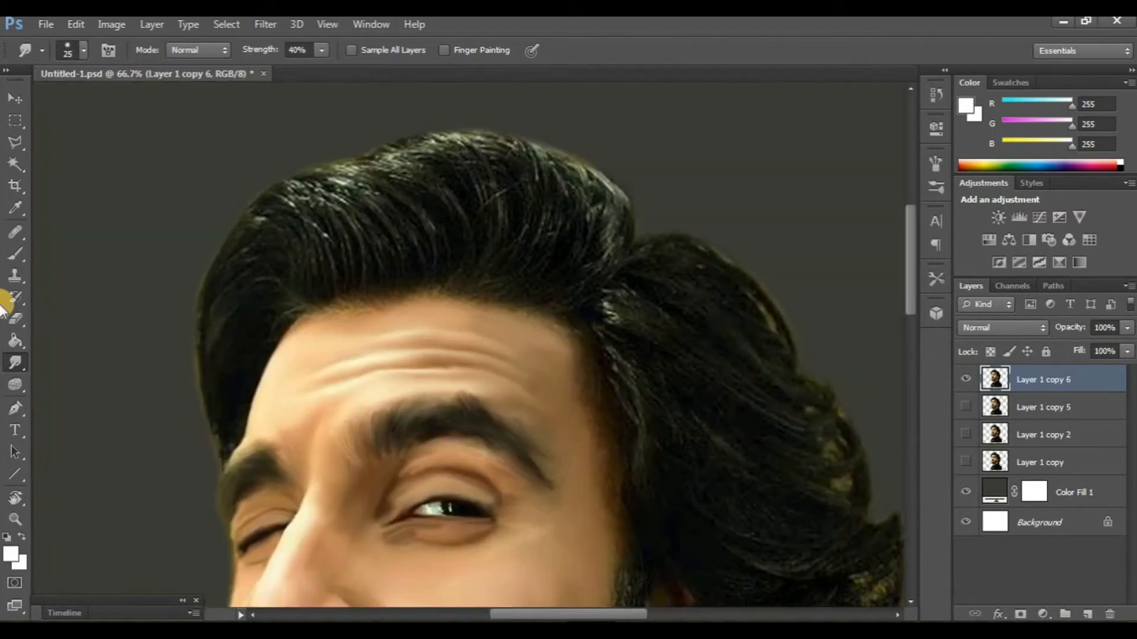
# - Switch the Smudge tool to the three-dot tip and set its strength to 80%
pyautogui.click(86, 49)
pyautogui.doubleClick(107, 203)
pyautogui.write('80')
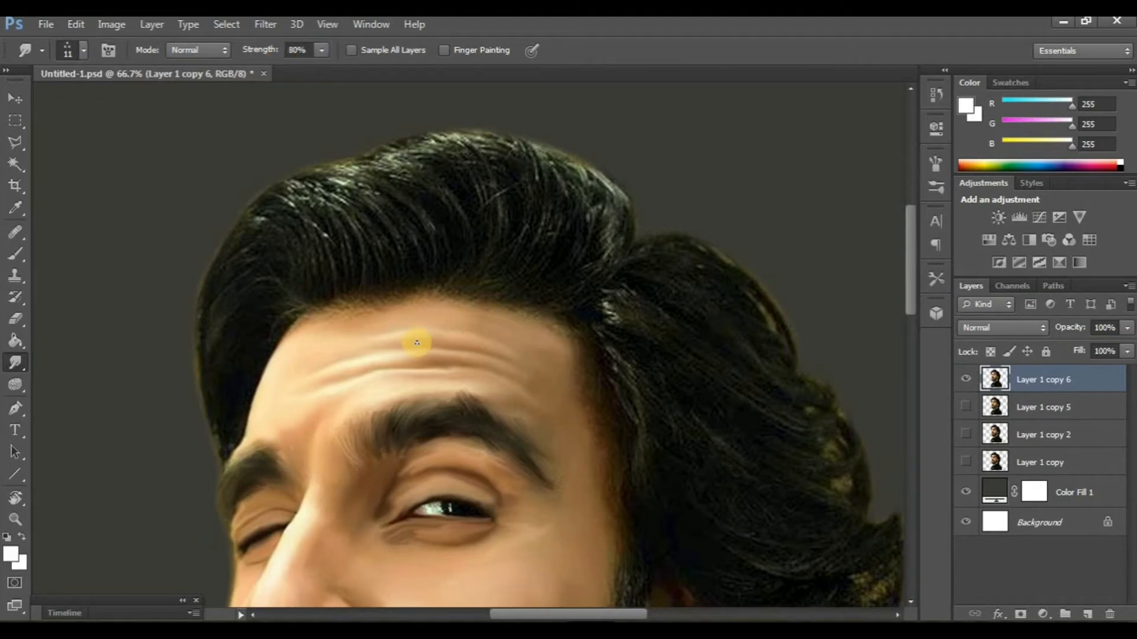
pyautogui.write('r')
# - Rotate the view to suit the hair direction and smudge the swept-up top hair along its strands, enlarging the three-dot tip to 25 px
pyautogui.moveTo(176, 333); pyautogui.dragTo(401, 367)
pyautogui.scroll(1, 396, 367)
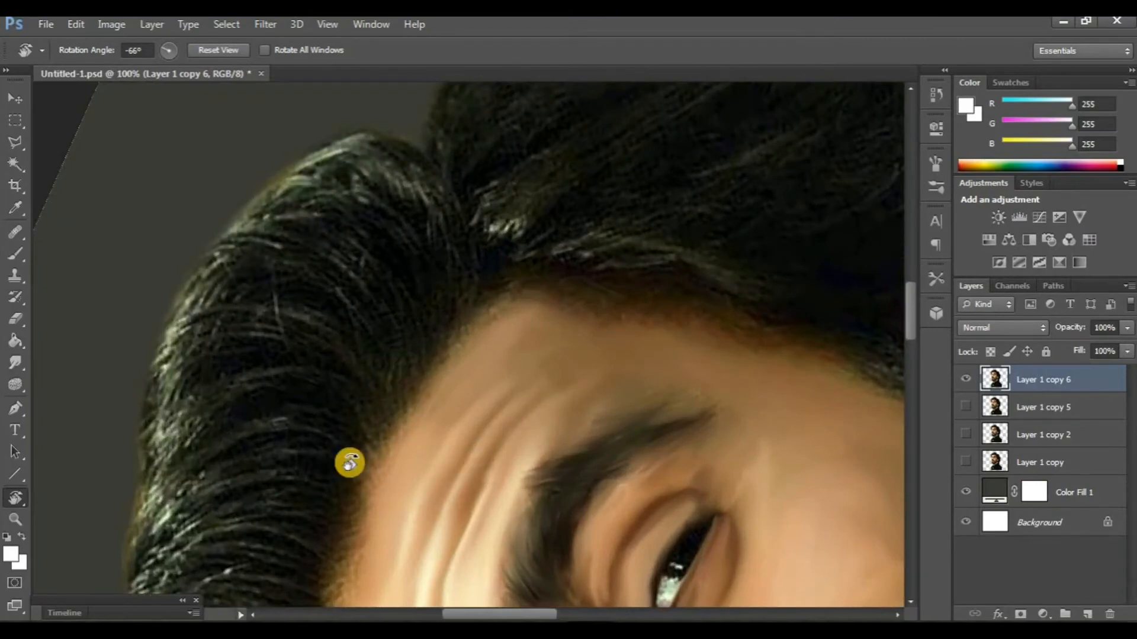
pyautogui.moveTo(349, 462); pyautogui.dragTo(391, 401)
pyautogui.hscroll(1, 411, 363)
pyautogui.scroll(1, 601, 525)
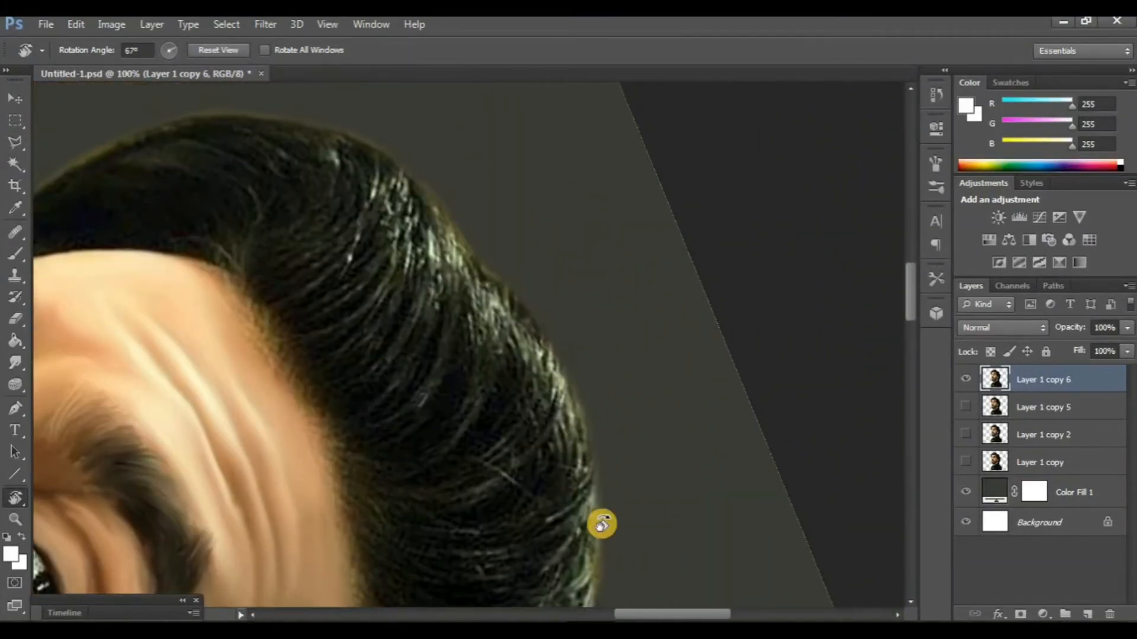
pyautogui.moveTo(523, 511); pyautogui.dragTo(441, 500)
pyautogui.scroll(2, 279, 358)
pyautogui.moveTo(196, 456); pyautogui.dragTo(216, 489)
pyautogui.click(15, 362)
pyautogui.scroll(1, 326, 365)
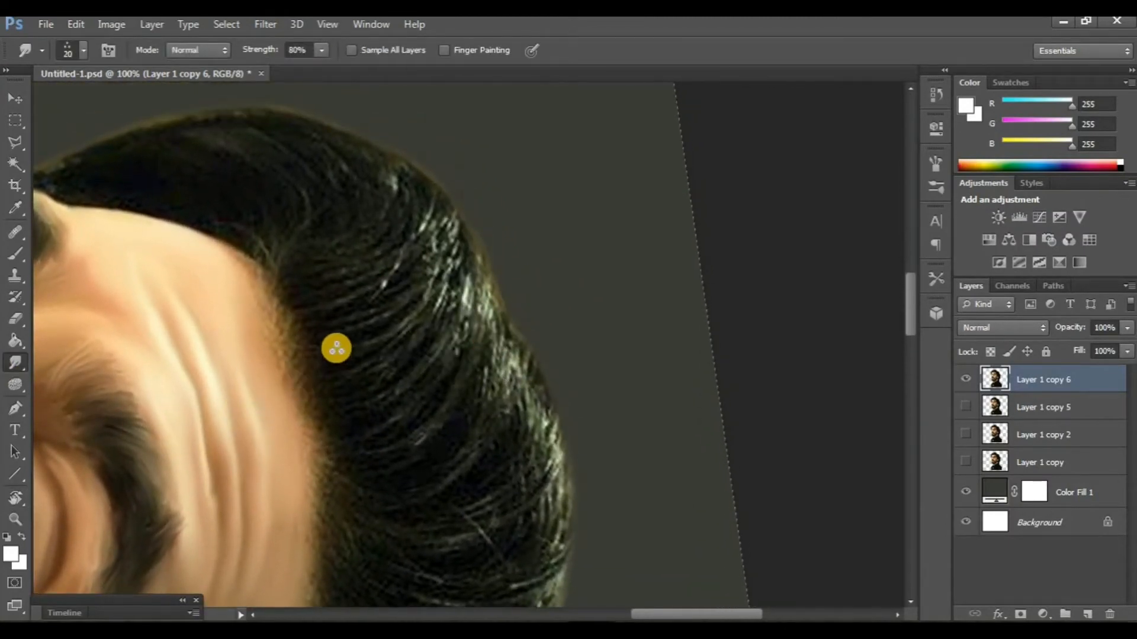
pyautogui.scroll(1, 338, 348)
pyautogui.scroll(-2, 408, 281)
pyautogui.press(']')
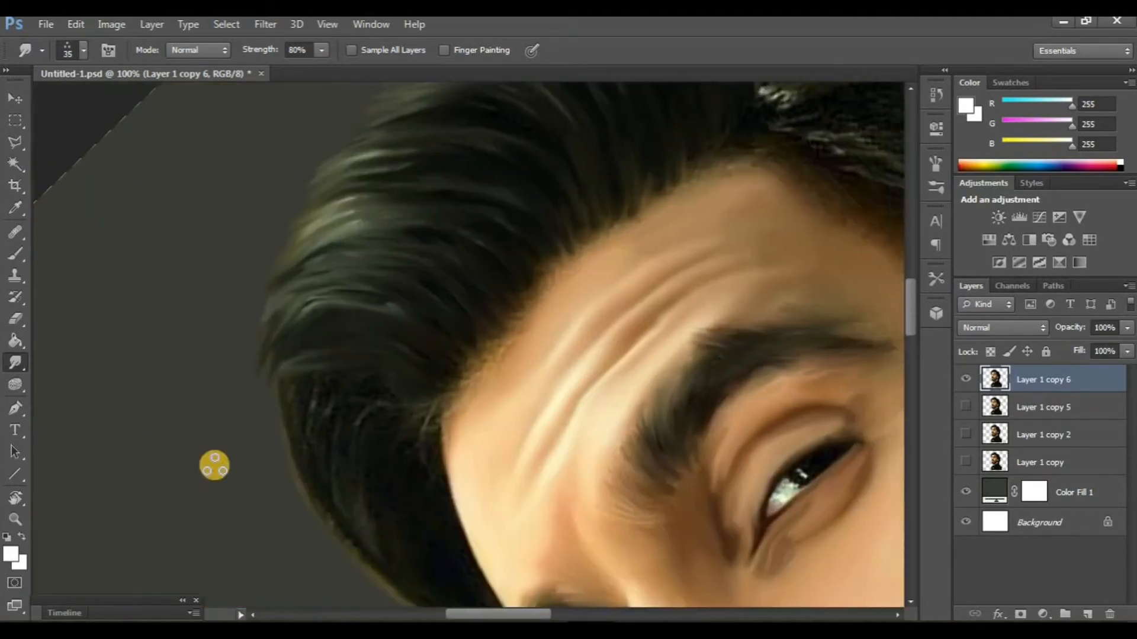
pyautogui.hscroll(1, 213, 464)
# - Bring the view back to about upright and compare the painted top hair by toggling the visibility of Layer 1 copy 6
pyautogui.click(22, 499)
pyautogui.moveTo(415, 551); pyautogui.dragTo(339, 516)
pyautogui.scroll(1, 462, 484)
pyautogui.hscroll(1, 465, 484)
pyautogui.hotkey('ctrl', '-')
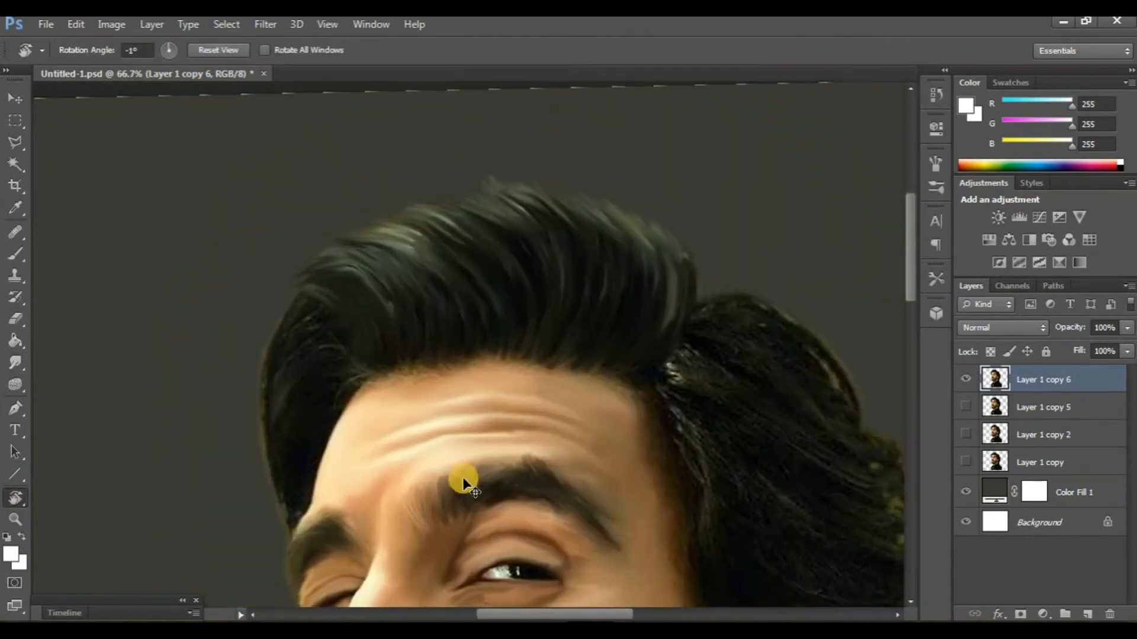
pyautogui.hotkey('ctrl', '-')
pyautogui.hotkey('ctrl', '+')
pyautogui.scroll(1, 707, 516)
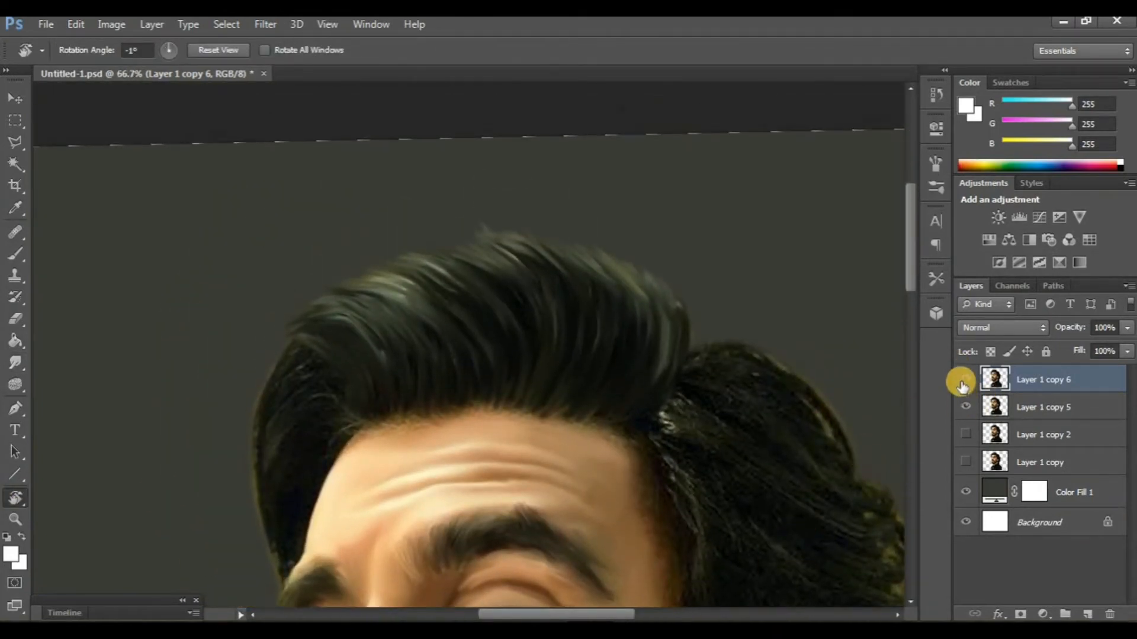
pyautogui.click(962, 382)
pyautogui.click(962, 382)
pyautogui.click(963, 407)
pyautogui.scroll(-1, 287, 409)
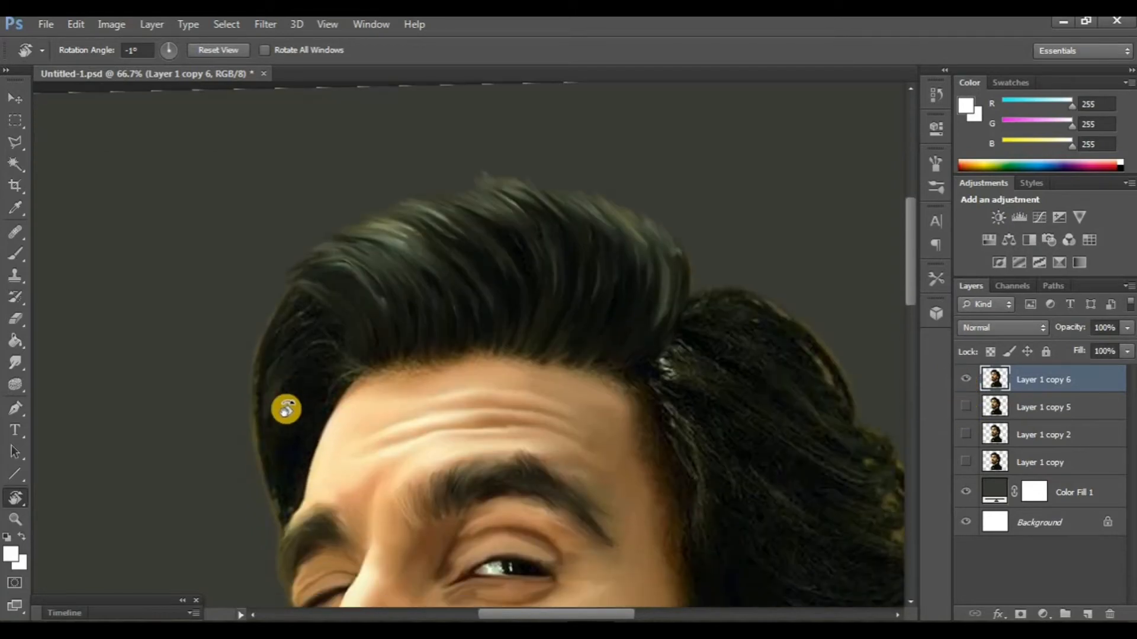
# - Rotate the view to -63° and smudge the side hair above the closed eye outward with the three-dot tip
pyautogui.scroll(-1, 286, 409)
pyautogui.hotkey('ctrl', '+')
pyautogui.click(8, 364)
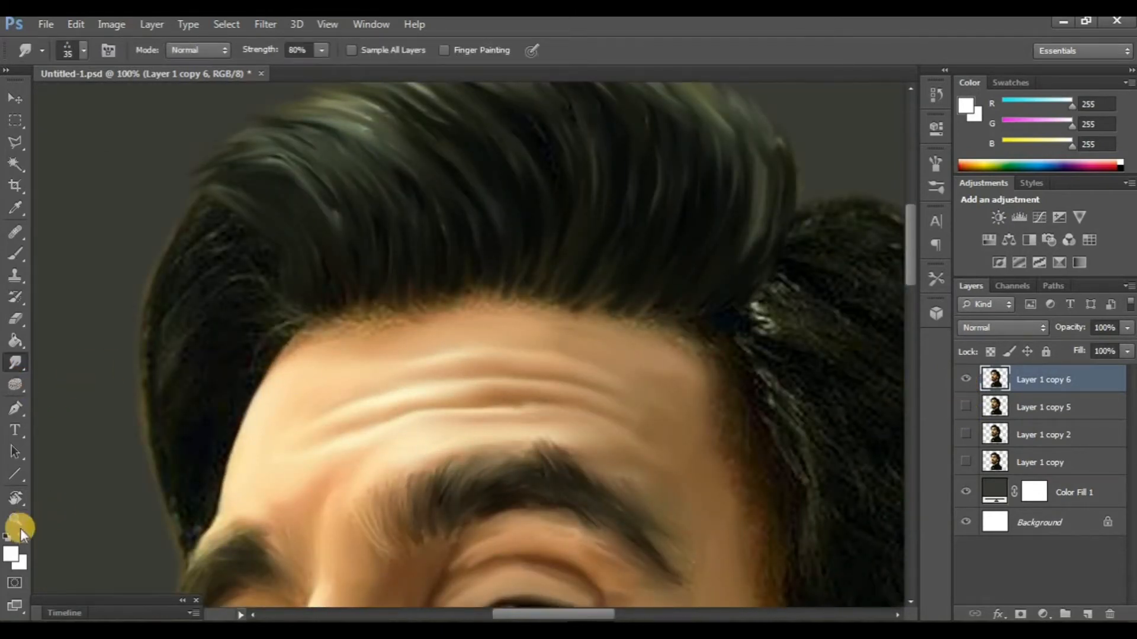
pyautogui.moveTo(53, 502)
pyautogui.mouseDown()
pyautogui.moveTo(254, 516)
pyautogui.moveTo(168, 432)
pyautogui.moveTo(459, 485)
pyautogui.moveTo(510, 429)
pyautogui.moveTo(378, 441)
pyautogui.mouseUp()
pyautogui.scroll(-4, 378, 442)
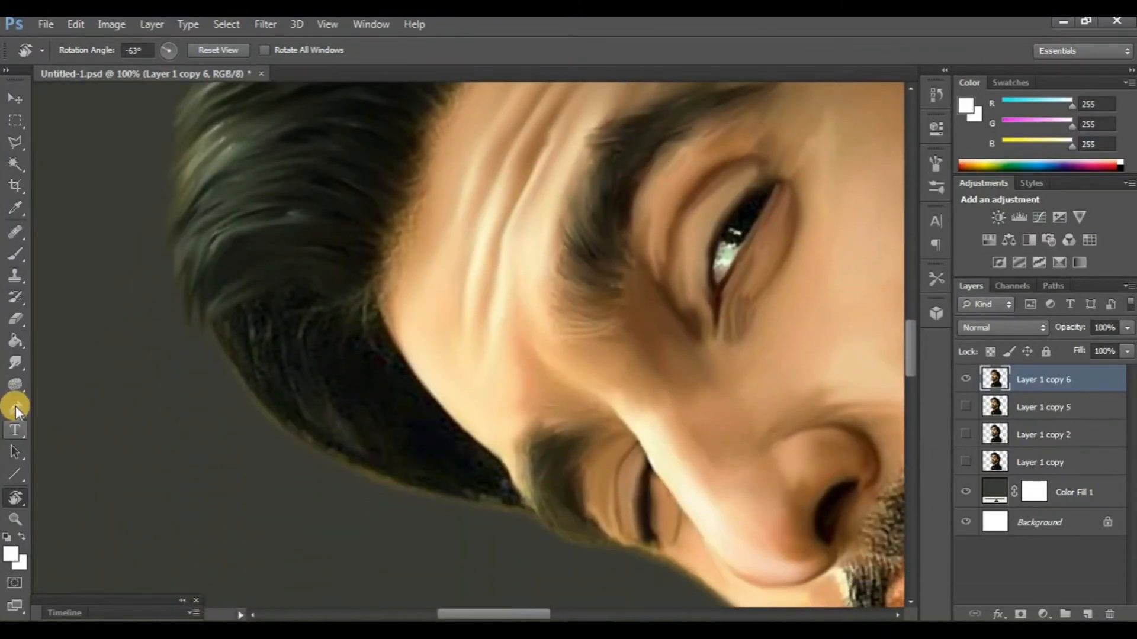
pyautogui.click(16, 363)
pyautogui.scroll(-2, 363, 287)
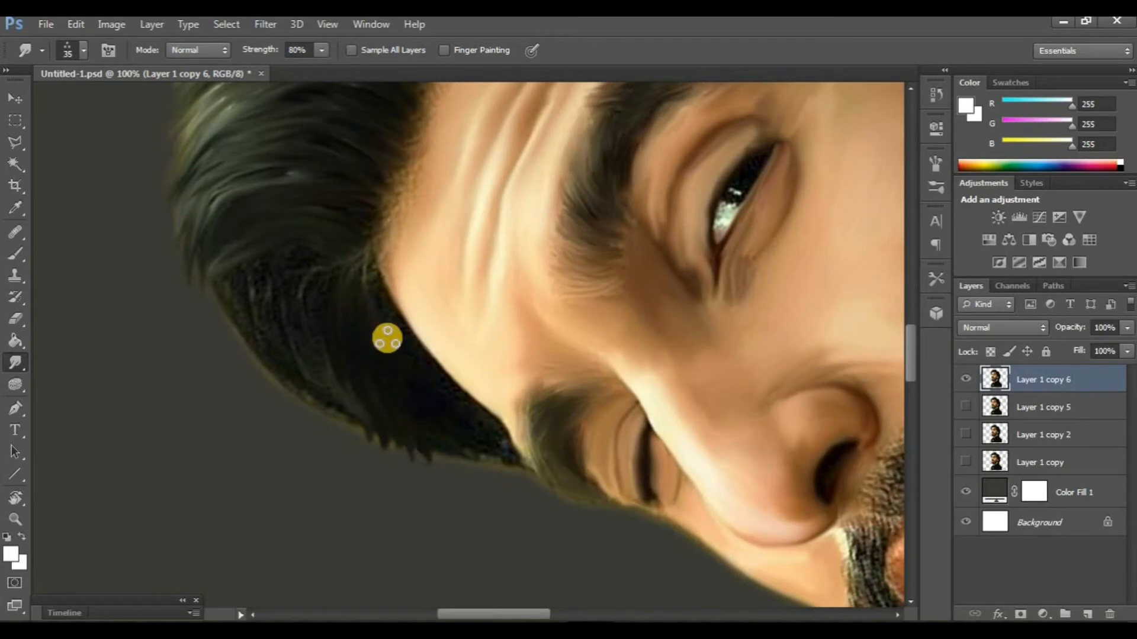
pyautogui.moveTo(387, 338); pyautogui.dragTo(436, 459)
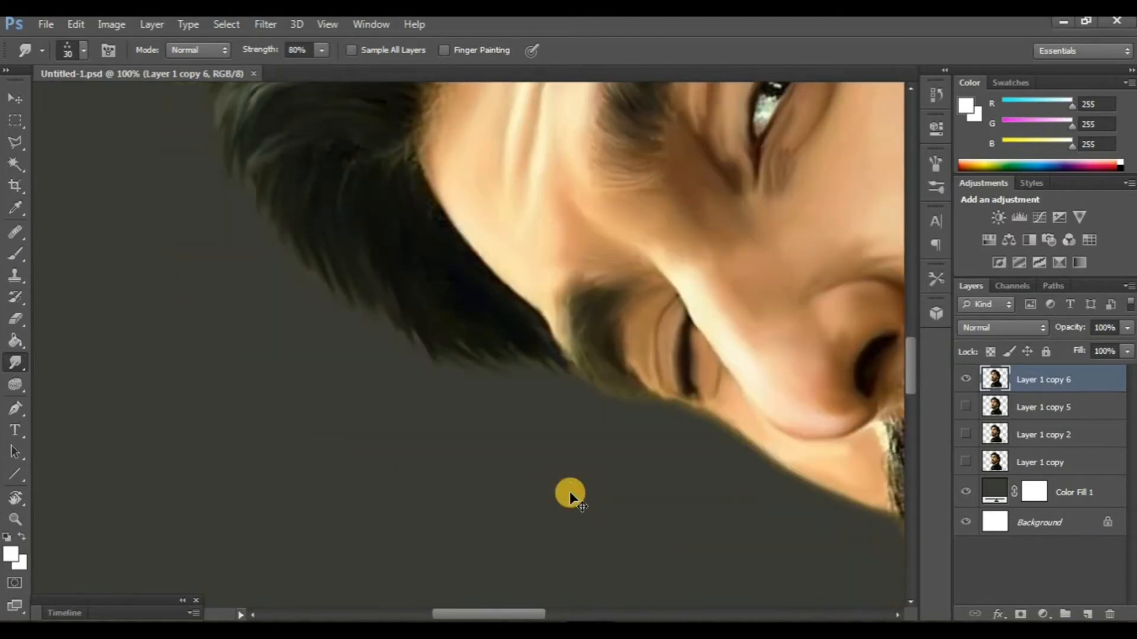
# - Straighten the view to 0° and compare the side hair by toggling the visibility of Layer 1 copy 5 and Layer 1 copy 6
pyautogui.hotkey('ctrl', '-')
pyautogui.hotkey('ctrl', '-')
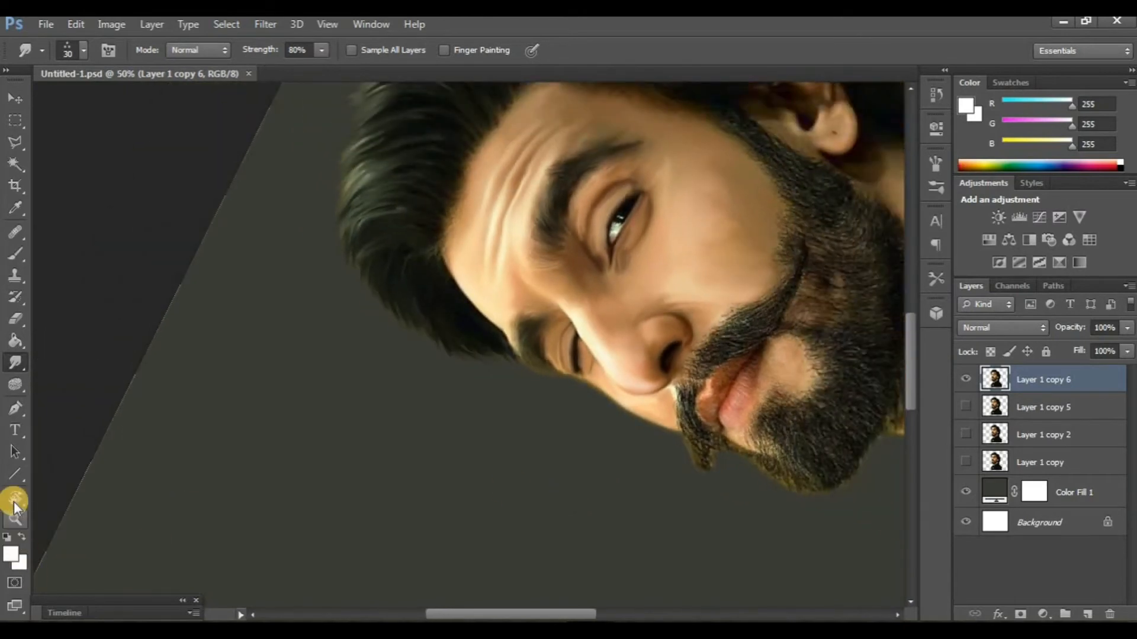
pyautogui.click(15, 500)
pyautogui.moveTo(457, 521); pyautogui.dragTo(520, 495)
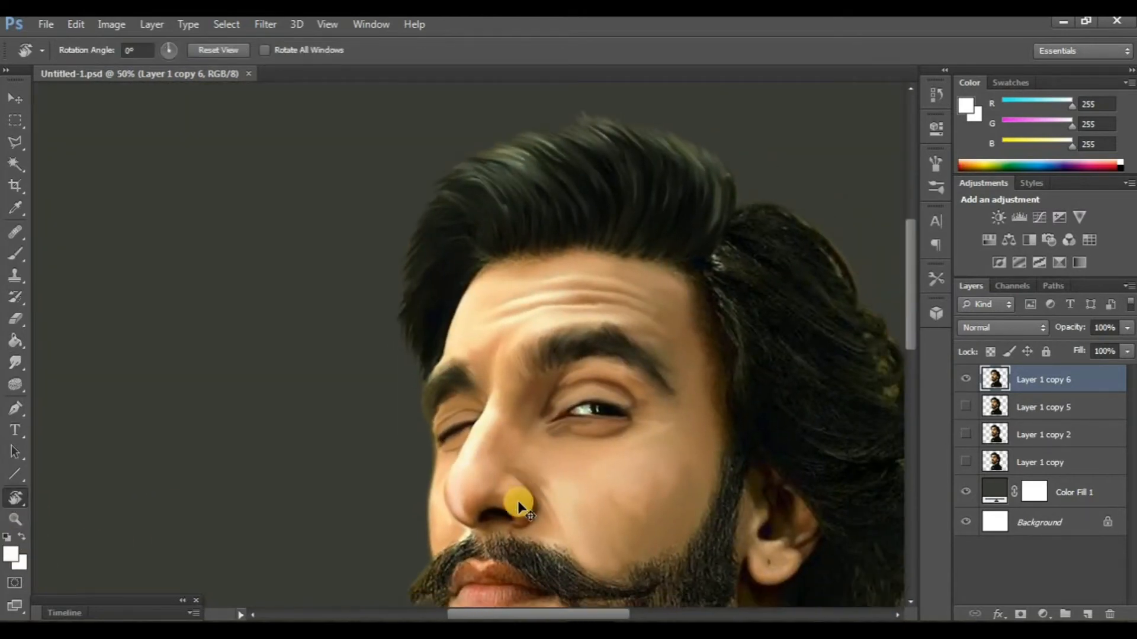
pyautogui.hscroll(1, 519, 504)
pyautogui.click(964, 406)
pyautogui.click(961, 382)
pyautogui.click(960, 382)
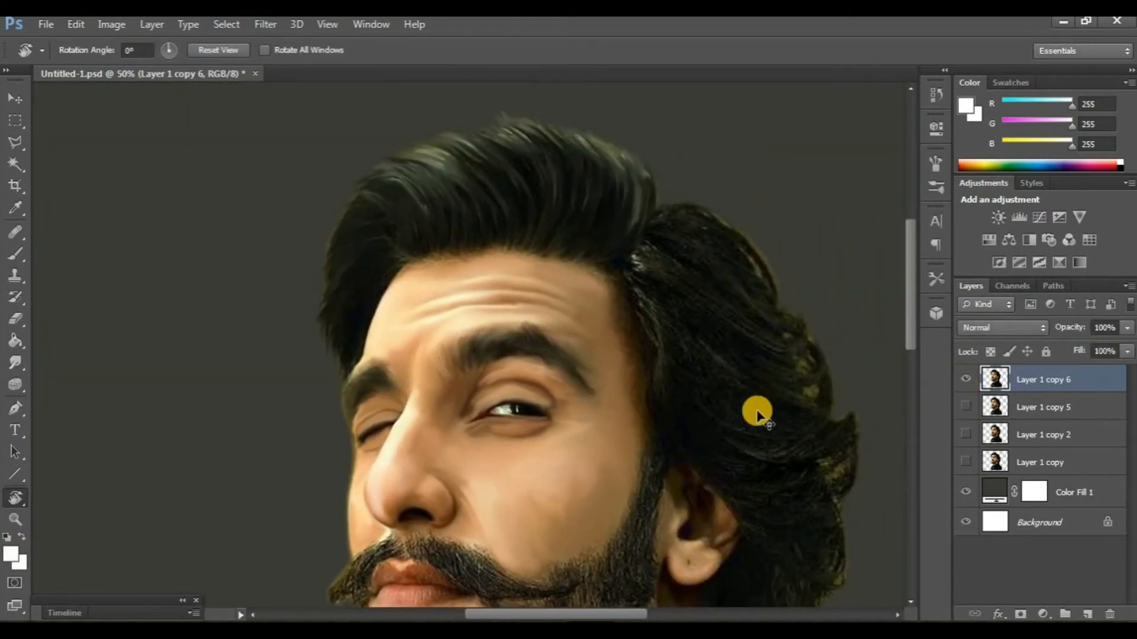
# - Rotate the view around the hair behind the temple so its strands run vertically, ready for smudging
pyautogui.hscroll(1, 758, 414)
pyautogui.hotkey('ctrl', '+')
pyautogui.hotkey('ctrl', '+')
pyautogui.hscroll(7, 586, 409)
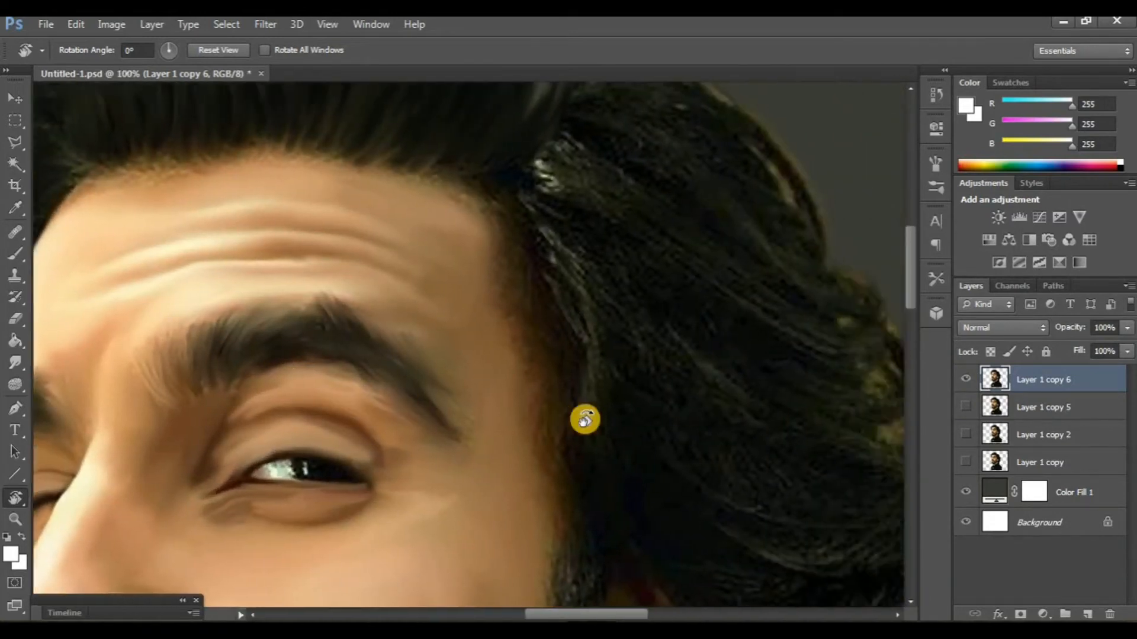
pyautogui.scroll(3, 585, 420)
pyautogui.hscroll(3, 585, 419)
pyautogui.click(16, 365)
pyautogui.hscroll(2, 459, 391)
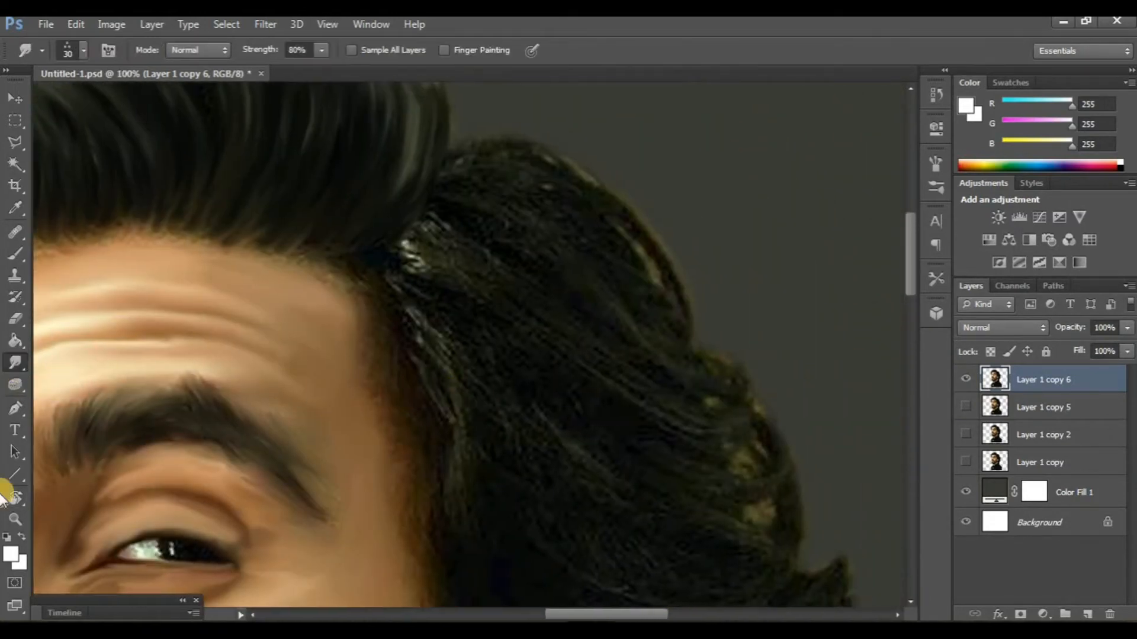
pyautogui.hscroll(2, 318, 393)
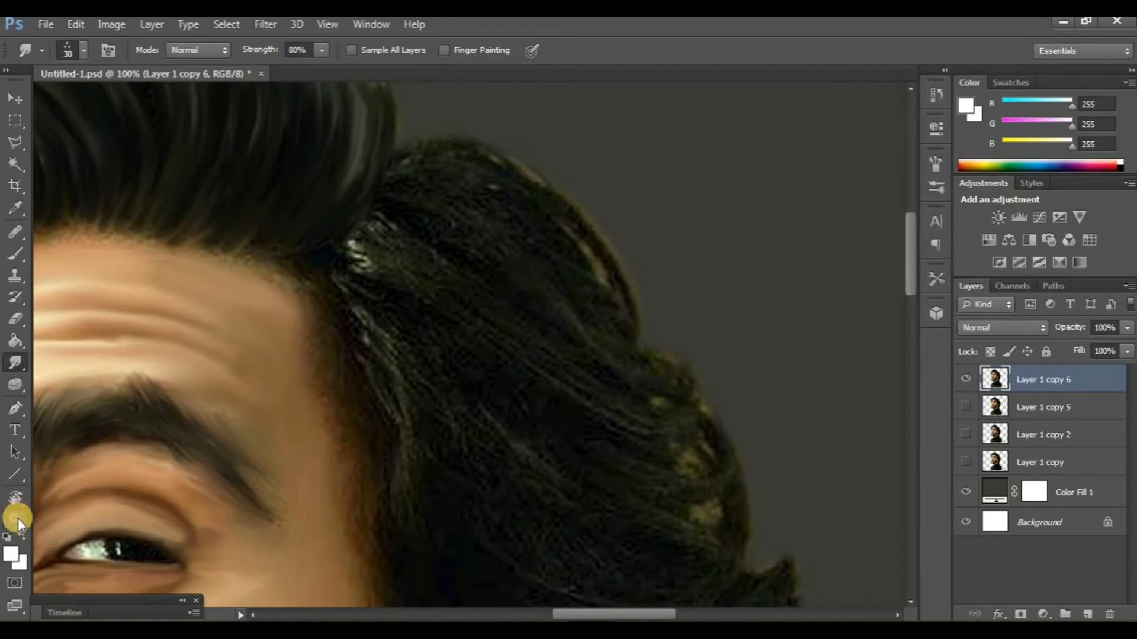
pyautogui.click(16, 500)
pyautogui.moveTo(545, 500); pyautogui.dragTo(367, 417)
pyautogui.click(27, 366)
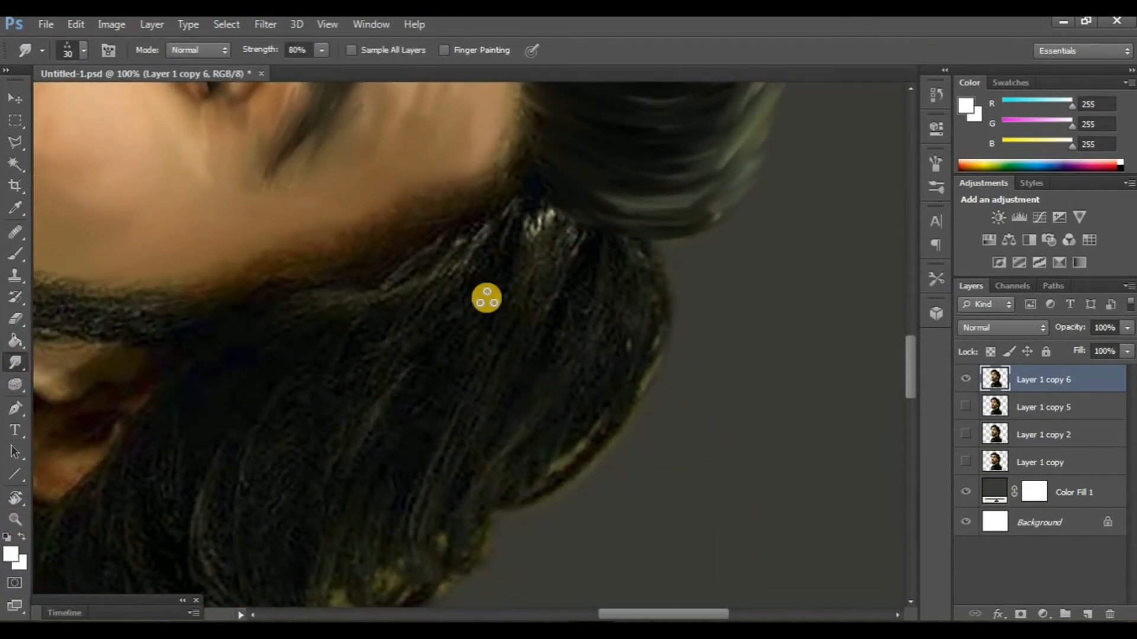
pyautogui.scroll(-2, 485, 319)
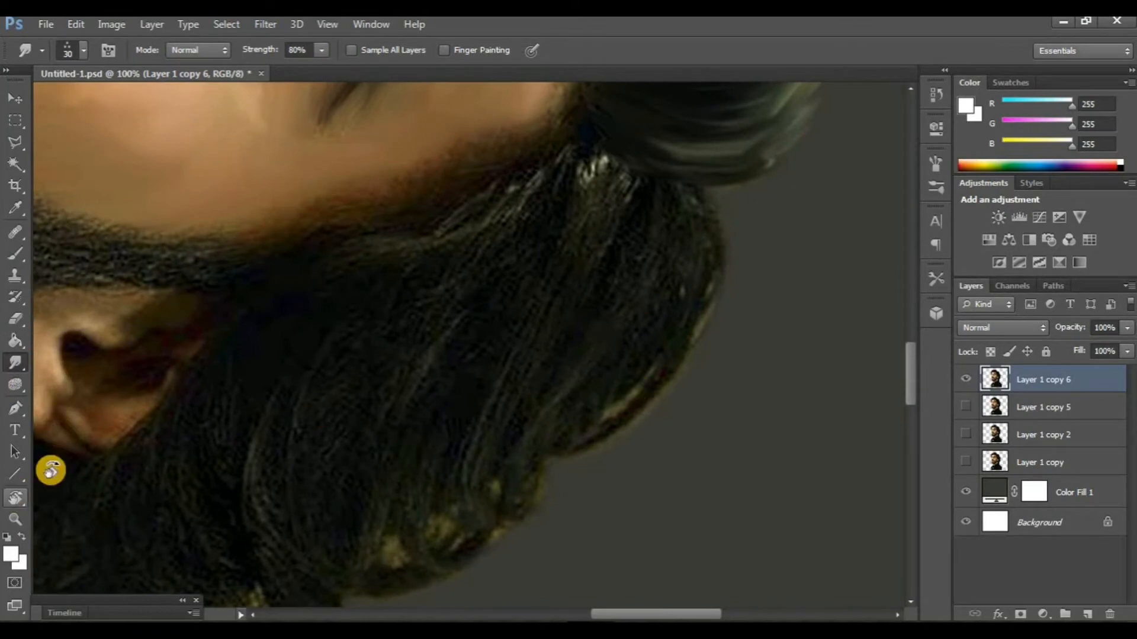
pyautogui.press('r')
pyautogui.moveTo(50, 471)
pyautogui.mouseDown()
pyautogui.moveTo(314, 439)
pyautogui.moveTo(460, 462)
pyautogui.moveTo(399, 444)
pyautogui.moveTo(342, 368)
pyautogui.moveTo(574, 428)
pyautogui.moveTo(573, 368)
pyautogui.moveTo(588, 348)
pyautogui.moveTo(256, 406)
pyautogui.mouseUp()
pyautogui.click(15, 363)
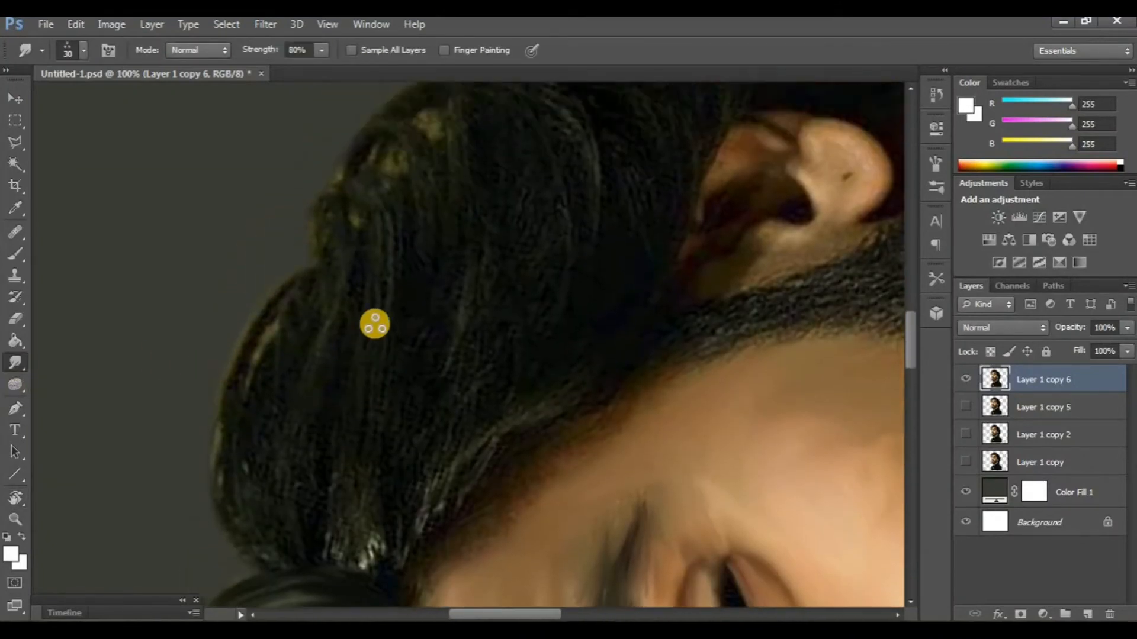
# - Smudge the back hair strands toward the parting behind the temple with the three-dot tip at 30 px
pyautogui.scroll(-1, 375, 324)
pyautogui.moveTo(380, 289)
pyautogui.mouseDown()
pyautogui.moveTo(370, 421)
pyautogui.moveTo(392, 482)
pyautogui.mouseUp()
pyautogui.moveTo(352, 316); pyautogui.dragTo(377, 485)
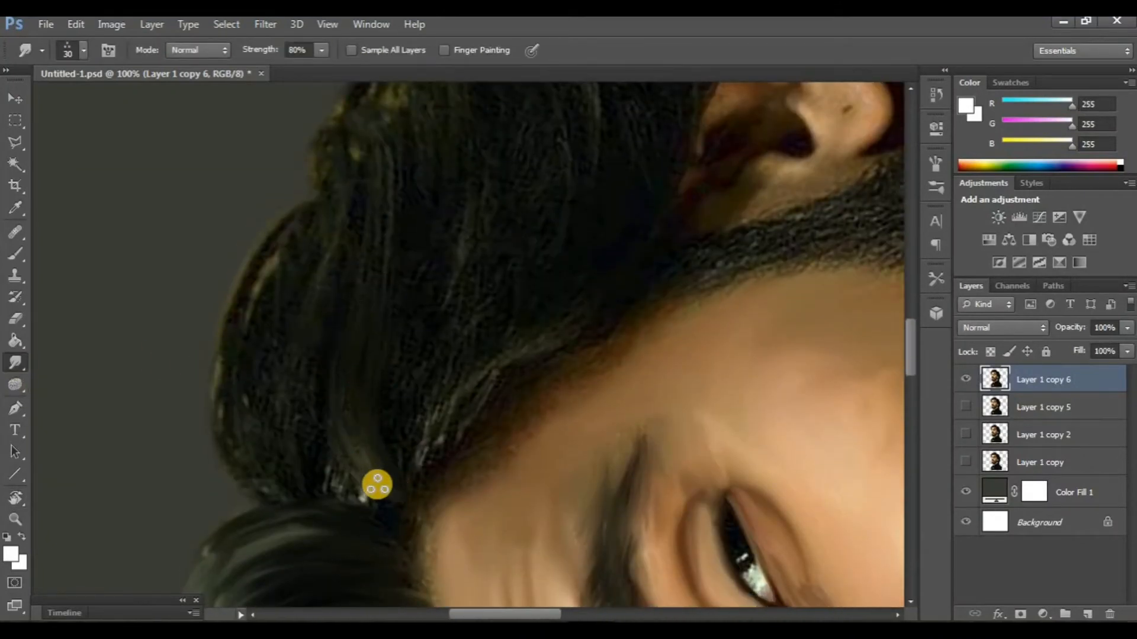
pyautogui.moveTo(315, 321); pyautogui.dragTo(367, 497)
pyautogui.moveTo(285, 341); pyautogui.dragTo(335, 476)
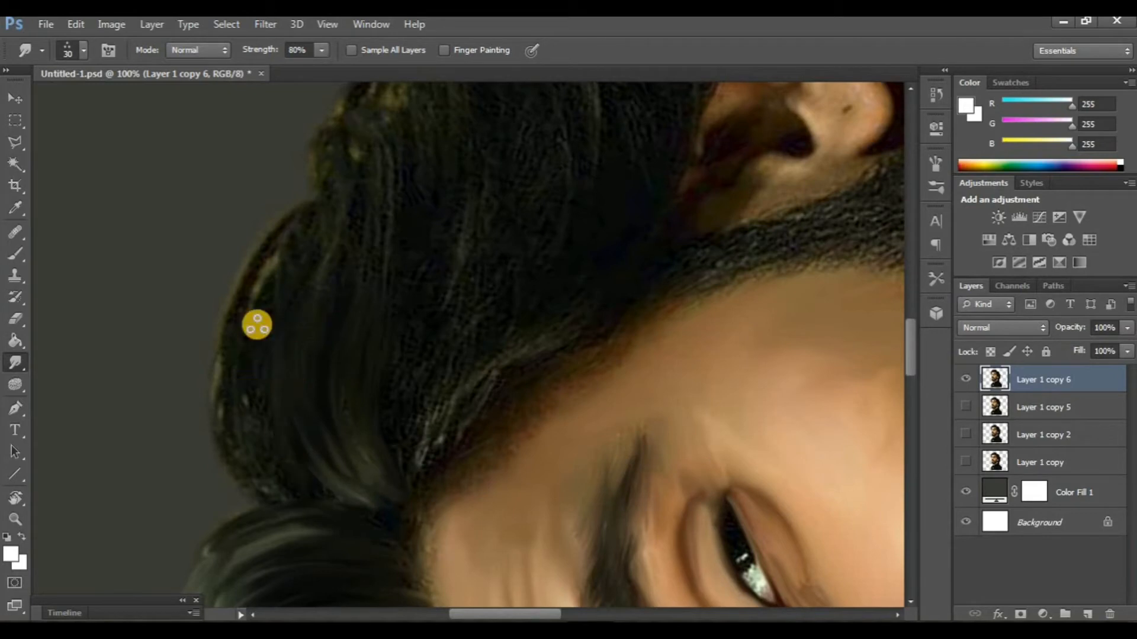
# - Smudge the outer edge of the upper back hair into soft wisps with the 30 px three-dot tip
pyautogui.moveTo(257, 325); pyautogui.dragTo(294, 479)
pyautogui.moveTo(218, 366); pyautogui.dragTo(284, 485)
pyautogui.moveTo(194, 394); pyautogui.dragTo(256, 460)
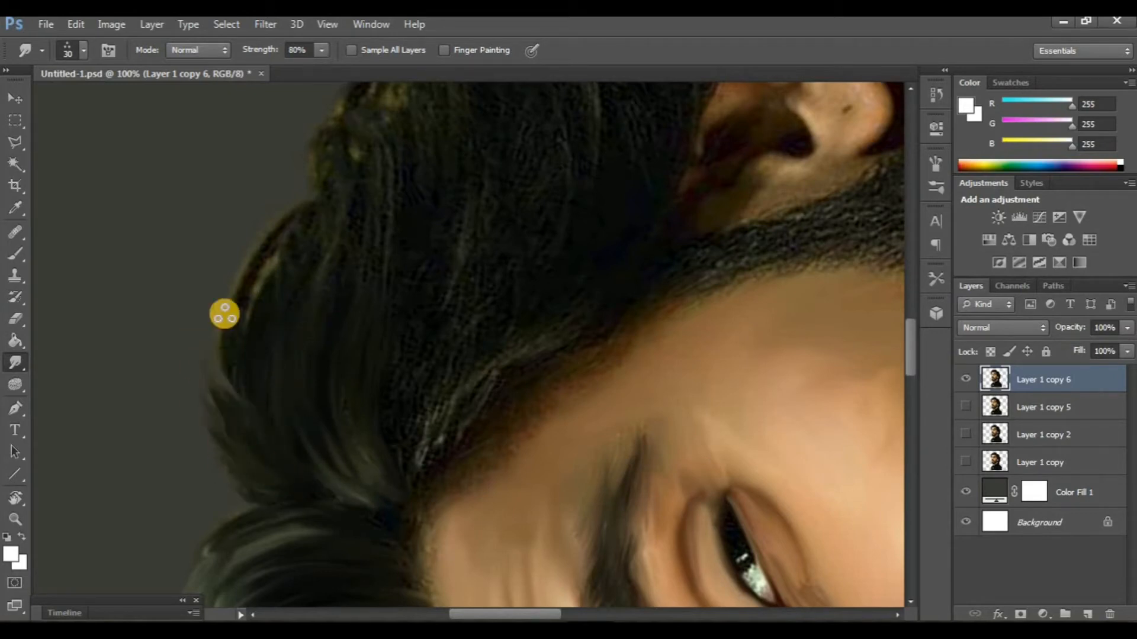
pyautogui.moveTo(224, 314); pyautogui.dragTo(231, 377)
pyautogui.moveTo(260, 215); pyautogui.dragTo(253, 307)
pyautogui.moveTo(293, 180); pyautogui.dragTo(282, 314)
pyautogui.moveTo(315, 196); pyautogui.dragTo(235, 412)
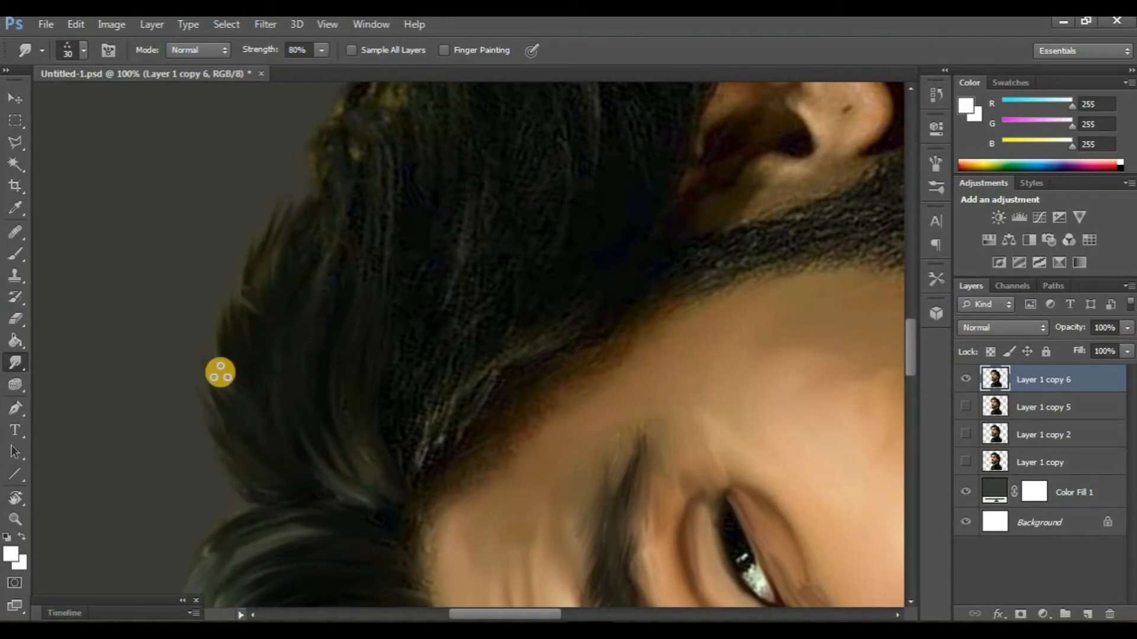
pyautogui.moveTo(262, 319); pyautogui.dragTo(237, 270)
# - Smudge the hair ends behind the ear outward into the background as fine wisps
pyautogui.scroll(-2, 480, 391)
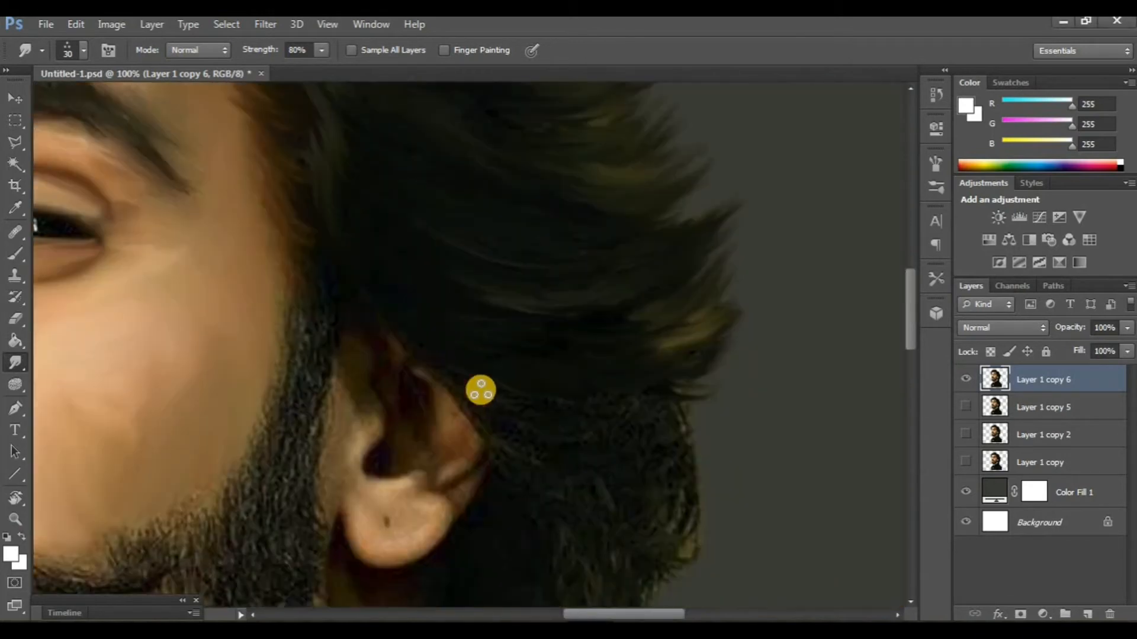
pyautogui.moveTo(627, 386)
pyautogui.mouseDown()
pyautogui.moveTo(703, 370)
pyautogui.moveTo(608, 379)
pyautogui.moveTo(723, 348)
pyautogui.mouseUp()
pyautogui.moveTo(624, 364)
pyautogui.mouseDown()
pyautogui.moveTo(712, 348)
pyautogui.moveTo(739, 377)
pyautogui.mouseUp()
pyautogui.scroll(-2, 670, 408)
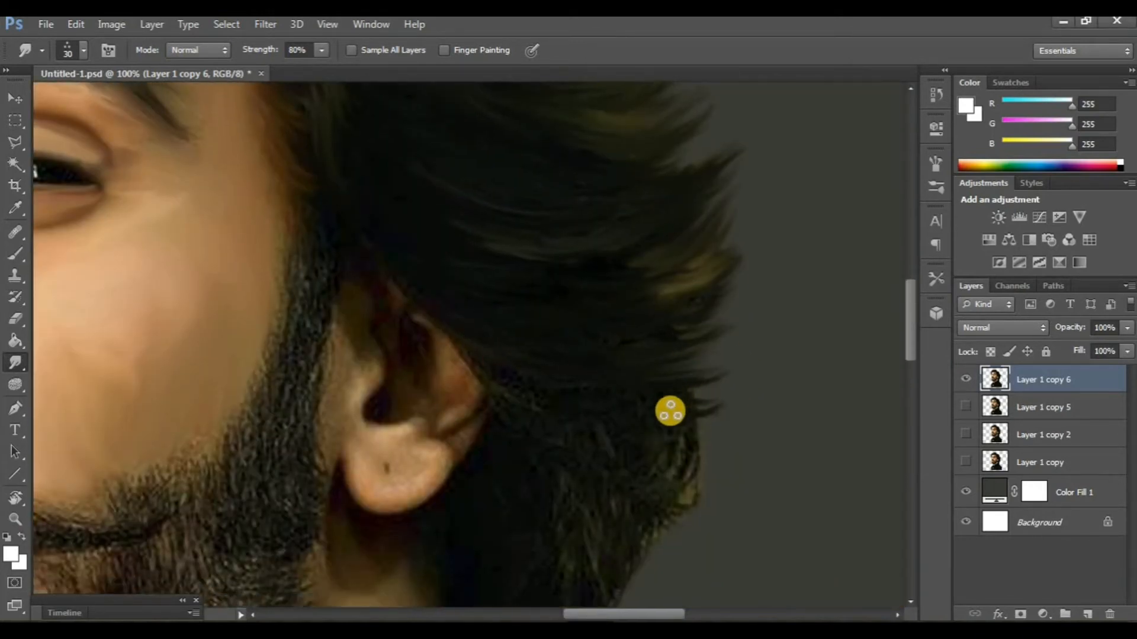
# - Compare the painted back hair with the unpainted version by toggling the visibility of Layer 1 copy 6
pyautogui.hotkey('ctrl', '-')
pyautogui.hotkey('ctrl', '-')
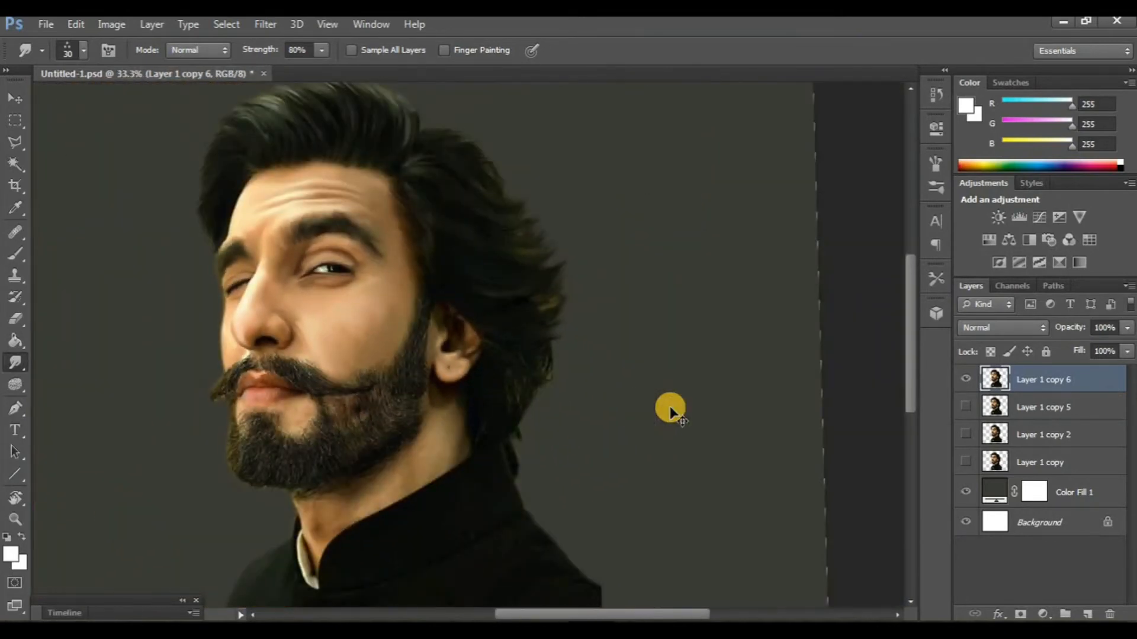
pyautogui.hotkey('ctrl', '+')
pyautogui.click(968, 381)
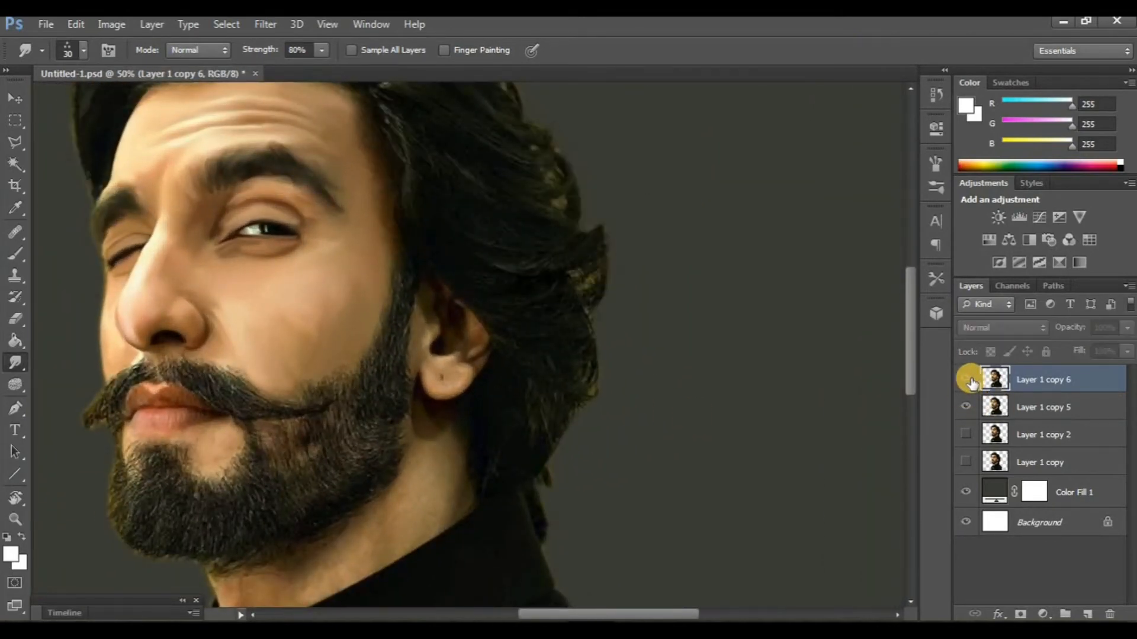
pyautogui.click(968, 382)
# - Smudge the remaining hair below the ear down to the collar and check it on the whole portrait
pyautogui.hotkey('ctrl', '+')
pyautogui.scroll(-4, 569, 429)
pyautogui.hscroll(2, 556, 421)
pyautogui.hotkey('ctrl', '-')
pyautogui.hotkey('ctrl', '-')
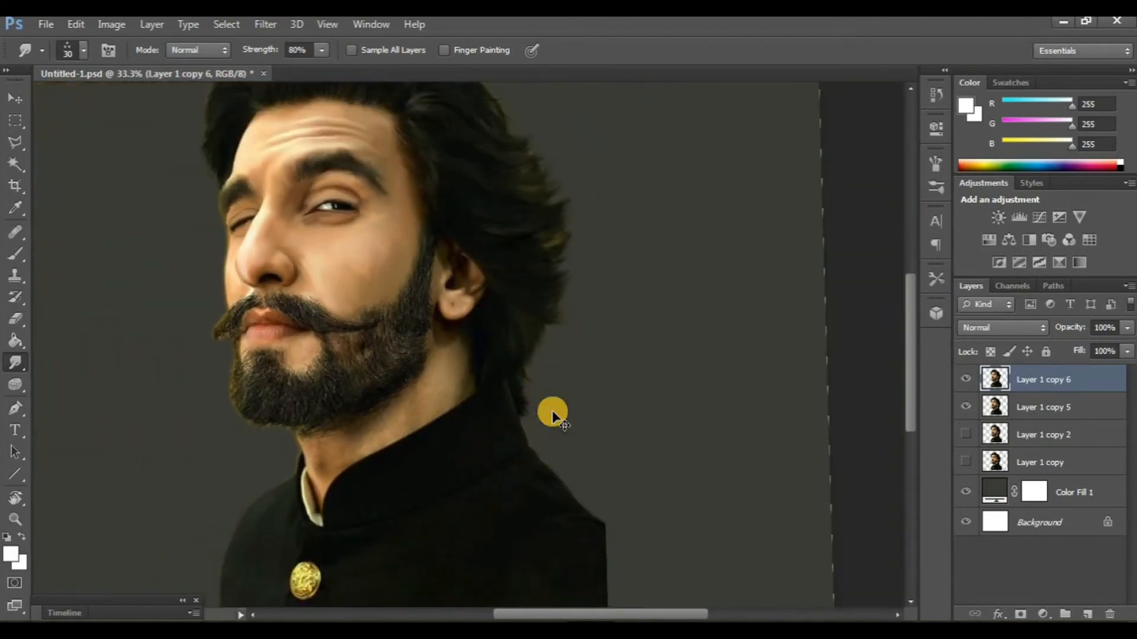
# - Straighten the canvas view to 0° and compare the painted hair with the layer beneath by toggling the visibility of Layer 1 copy 6
pyautogui.click(11, 504)
pyautogui.moveTo(391, 509)
pyautogui.mouseDown()
pyautogui.moveTo(379, 511)
pyautogui.moveTo(401, 518)
pyautogui.moveTo(391, 515)
pyautogui.mouseUp()
pyautogui.scroll(3, 383, 481)
pyautogui.hscroll(-1, 402, 464)
pyautogui.click(961, 379)
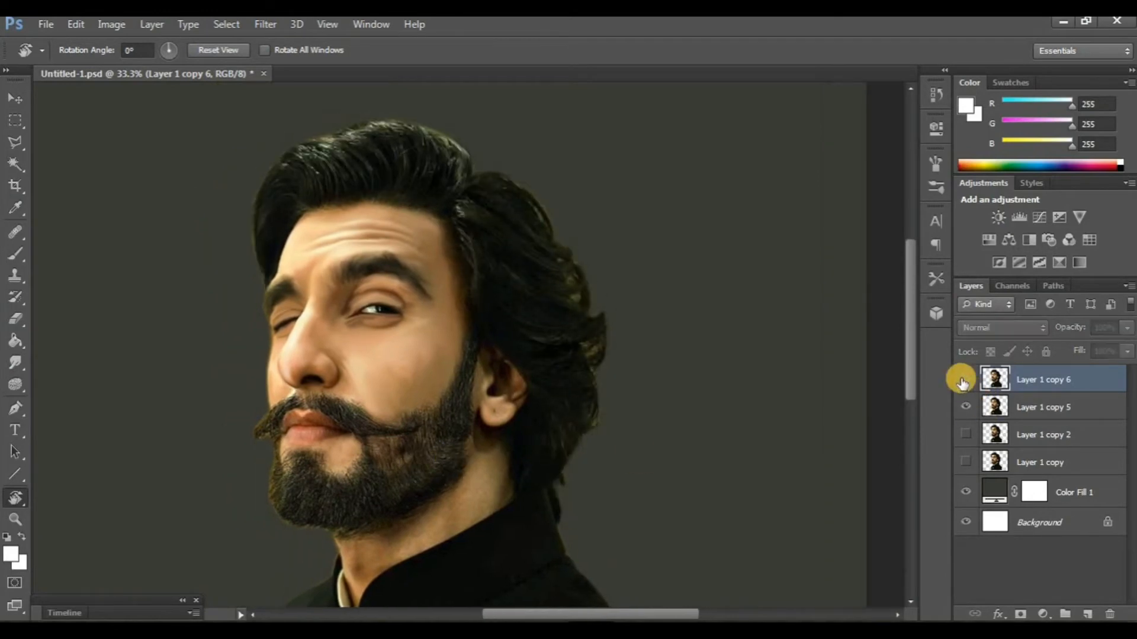
pyautogui.click(962, 380)
pyautogui.click(961, 379)
pyautogui.click(961, 380)
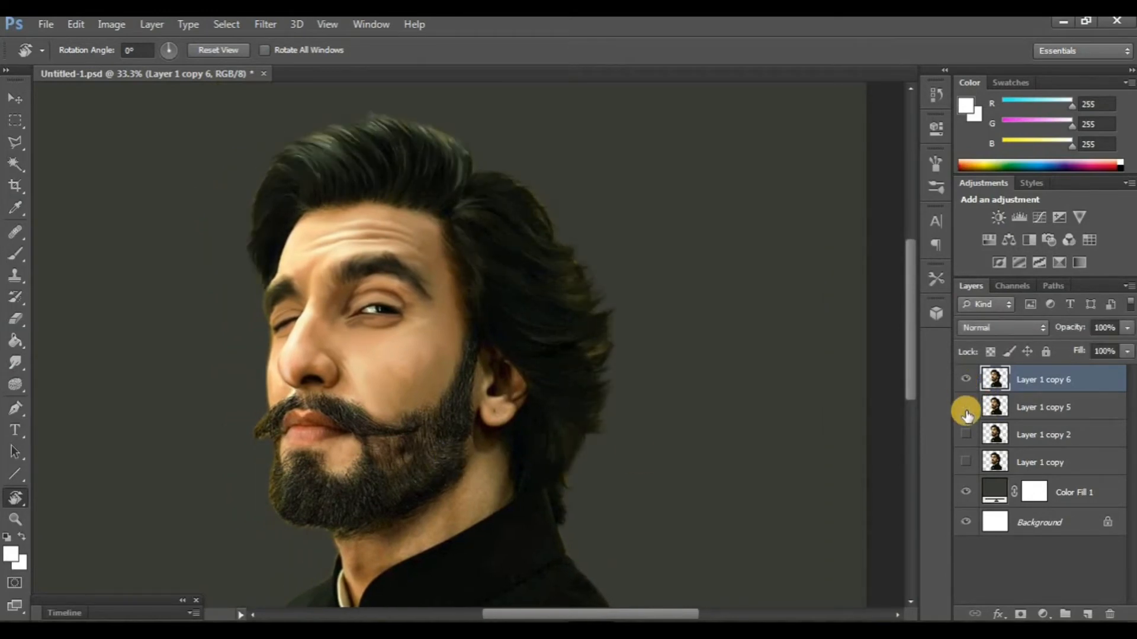
# - Duplicate Layer 1 copy 6, hide the original, and activate the Smudge tool for the facial hair
pyautogui.scroll(-2, 472, 393)
pyautogui.scroll(1, 475, 396)
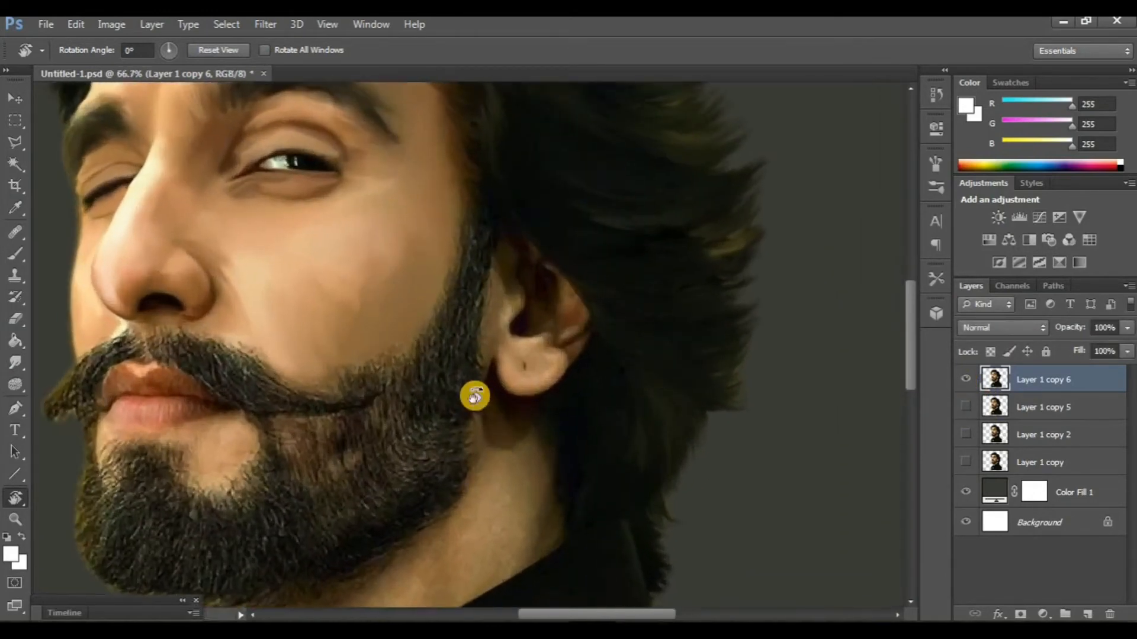
pyautogui.scroll(5, 484, 365)
pyautogui.scroll(-7, 320, 368)
pyautogui.hscroll(-2, 320, 368)
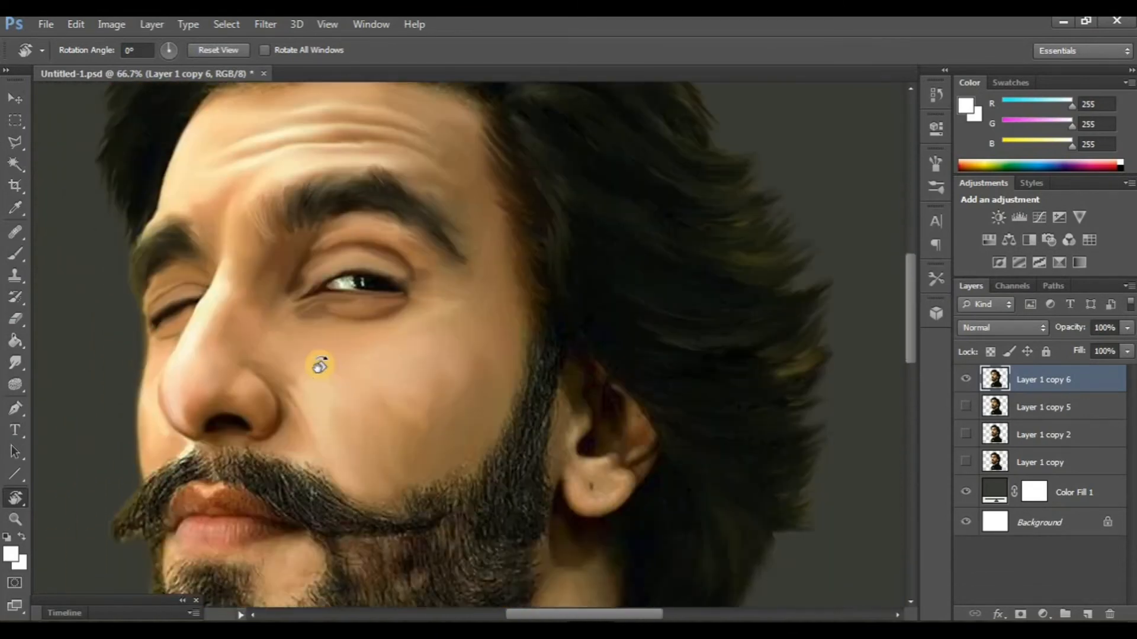
pyautogui.hscroll(-2, 310, 362)
pyautogui.hotkey('ctrl', 'j')
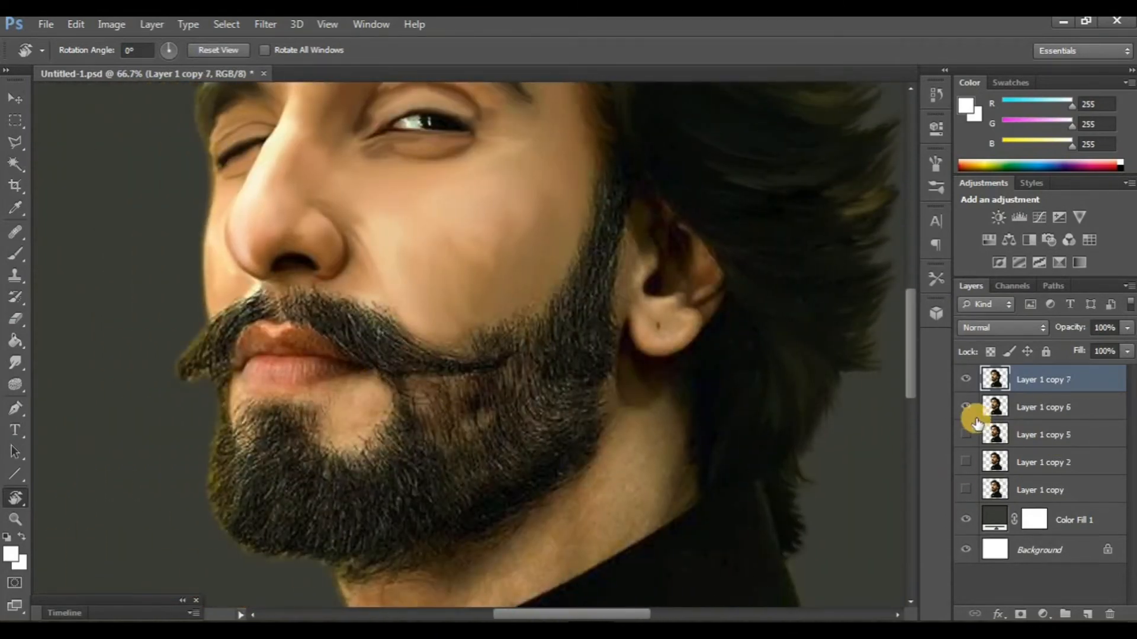
pyautogui.click(971, 408)
pyautogui.click(15, 363)
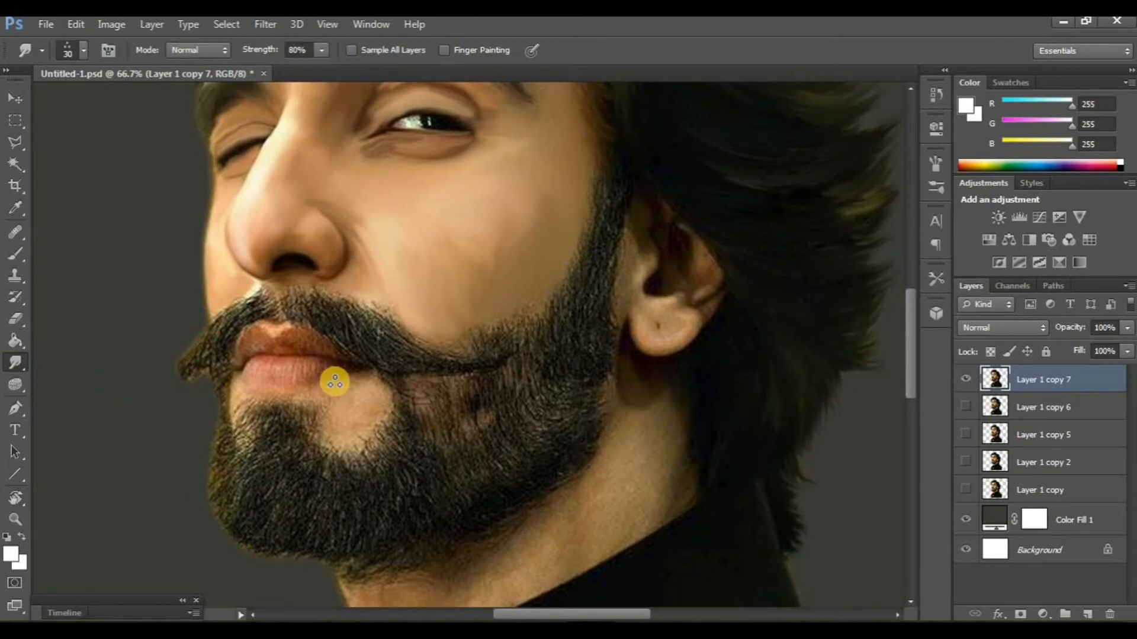
# - Smudge the far half of the moustache and the hairs under the nose with a 15 px three-dot tip at 80% strength
pyautogui.scroll(1, 332, 382)
pyautogui.hotkey('ctrl', '+')
pyautogui.hscroll(-5, 334, 380)
pyautogui.scroll(1, 296, 374)
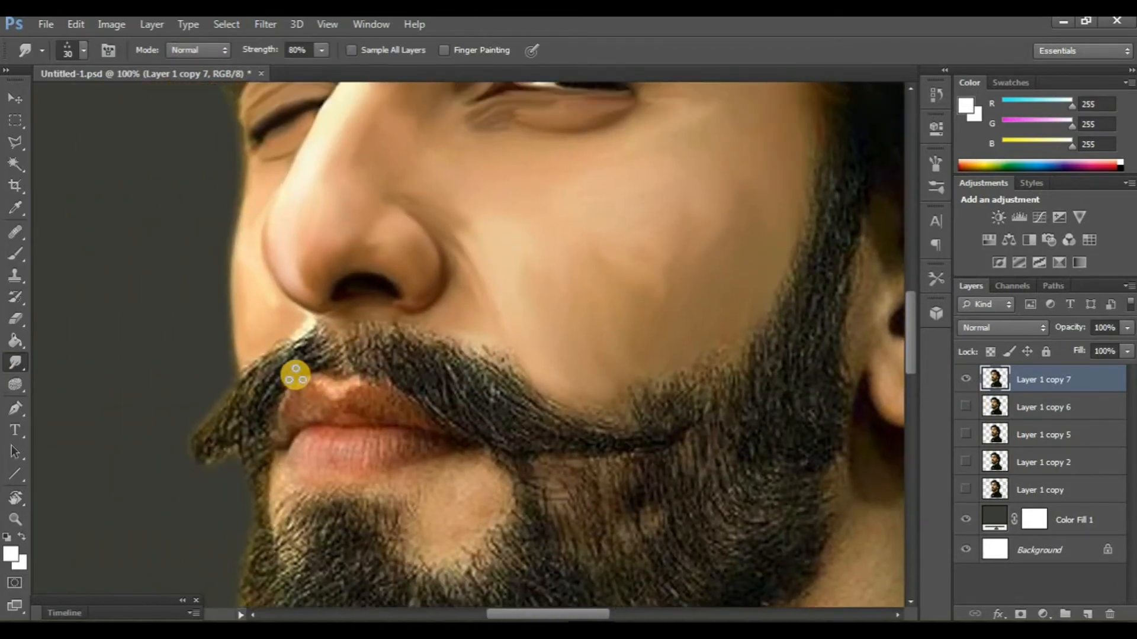
pyautogui.scroll(-3, 293, 376)
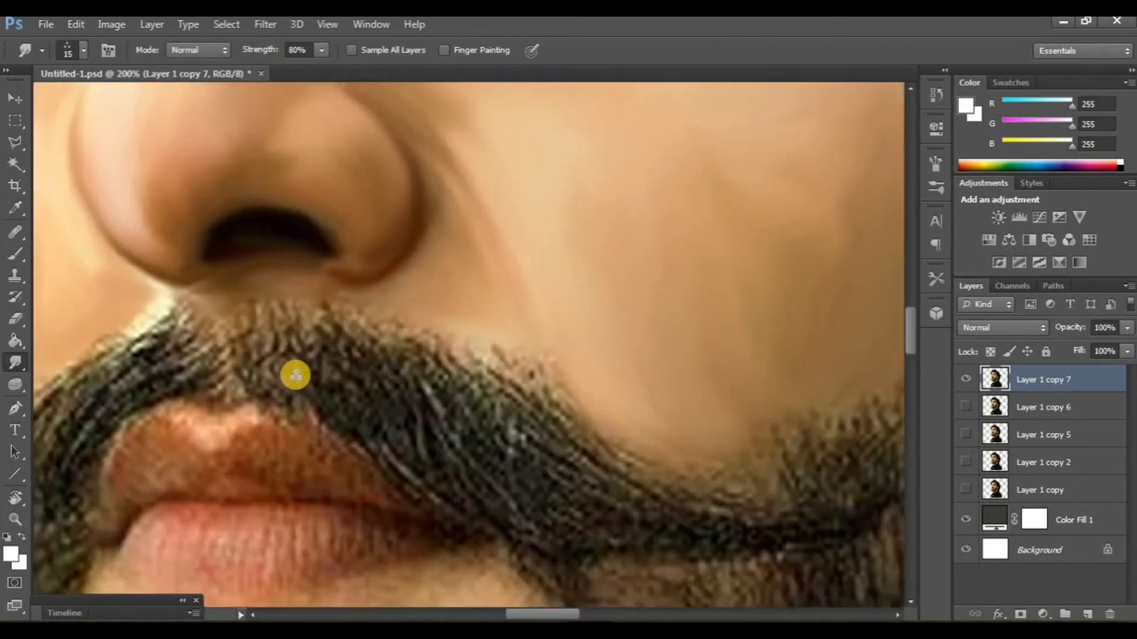
pyautogui.scroll(5, 304, 380)
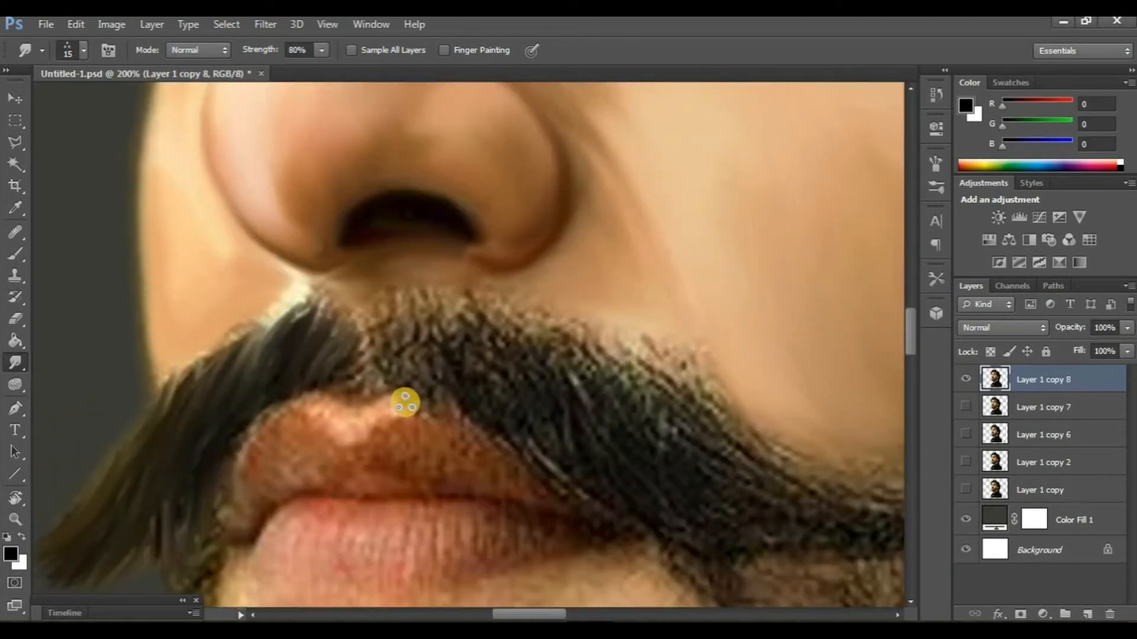
pyautogui.moveTo(393, 334); pyautogui.dragTo(436, 411)
pyautogui.moveTo(427, 347); pyautogui.dragTo(460, 418)
pyautogui.moveTo(458, 374); pyautogui.dragTo(483, 424)
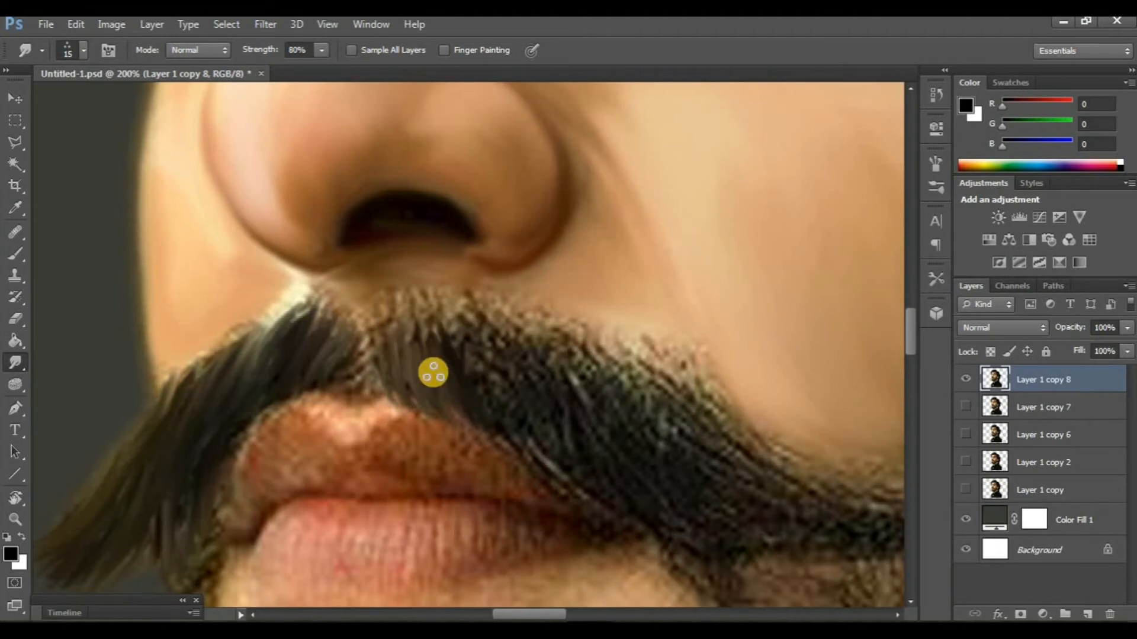
# - Smudge the near half of the moustache along the upper lip toward the corner of the mouth
pyautogui.hscroll(1, 432, 372)
pyautogui.scroll(-1, 427, 364)
pyautogui.moveTo(405, 302); pyautogui.dragTo(483, 427)
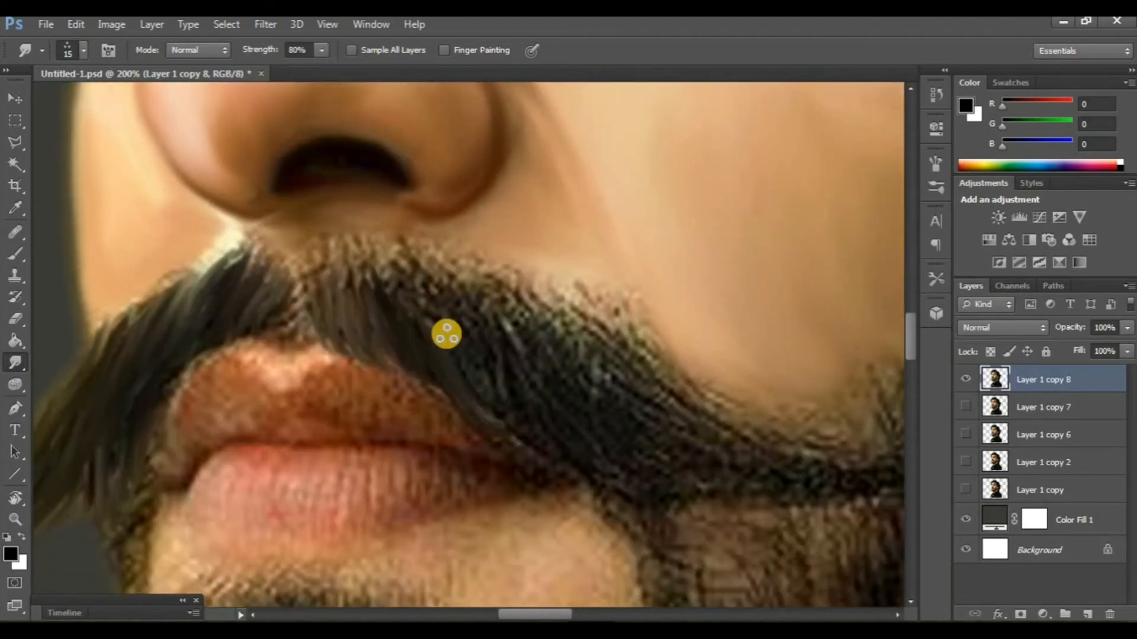
pyautogui.moveTo(444, 333)
pyautogui.mouseDown()
pyautogui.moveTo(536, 442)
pyautogui.moveTo(560, 448)
pyautogui.mouseUp()
pyautogui.moveTo(481, 336); pyautogui.dragTo(590, 468)
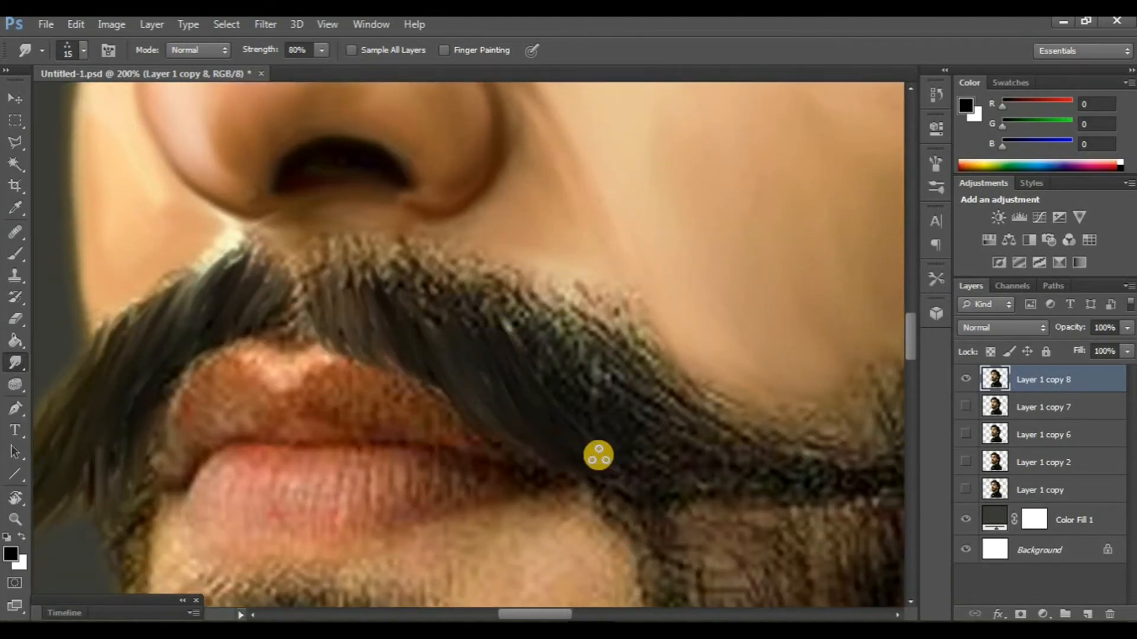
pyautogui.moveTo(549, 401); pyautogui.dragTo(609, 460)
# - Smudge the moustache's upper edge and outer end along the hair direction to its curled tip on the cheek
pyautogui.moveTo(532, 343)
pyautogui.mouseDown()
pyautogui.moveTo(662, 478)
pyautogui.moveTo(550, 359)
pyautogui.moveTo(703, 472)
pyautogui.moveTo(542, 336)
pyautogui.moveTo(732, 461)
pyautogui.mouseUp()
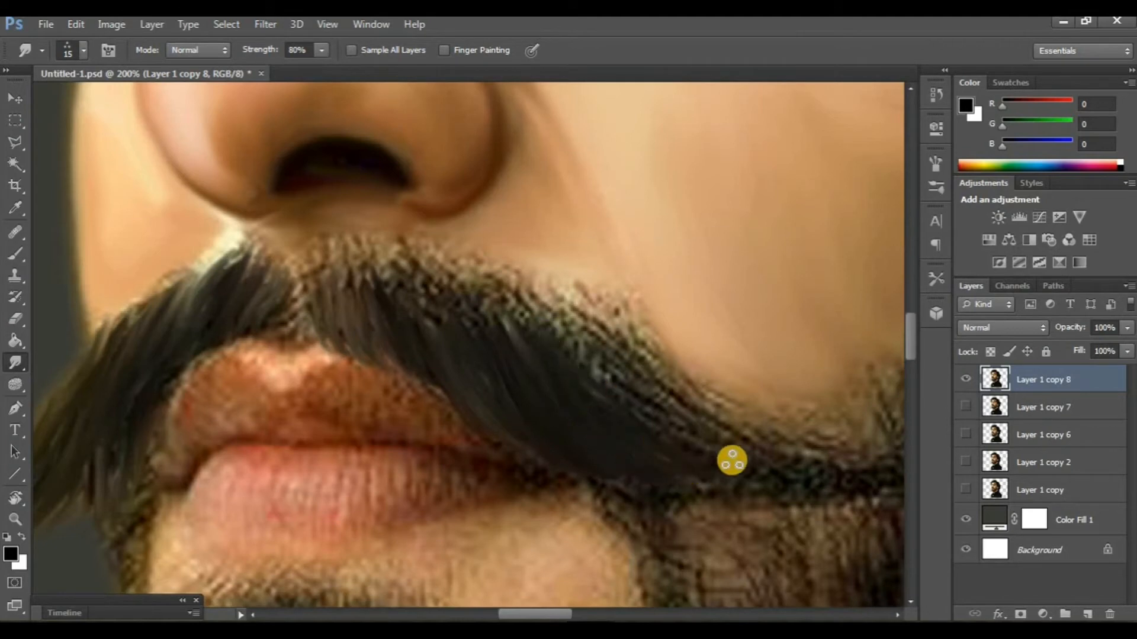
pyautogui.moveTo(588, 366); pyautogui.dragTo(750, 455)
pyautogui.moveTo(662, 402)
pyautogui.mouseDown()
pyautogui.moveTo(747, 446)
pyautogui.moveTo(724, 420)
pyautogui.mouseUp()
pyautogui.hscroll(3, 599, 416)
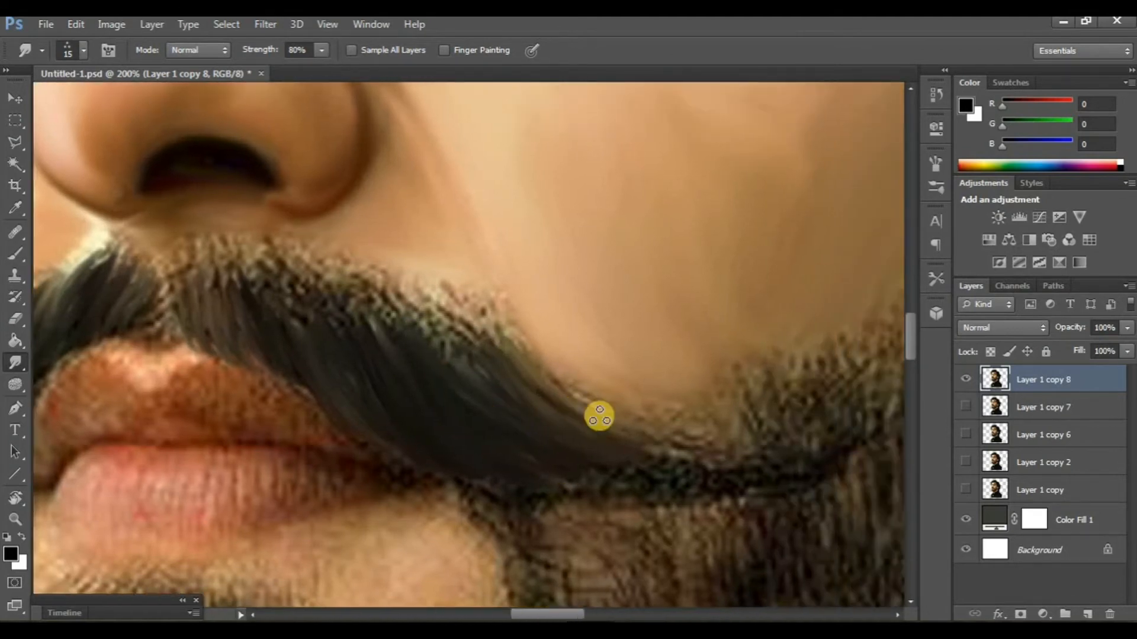
pyautogui.moveTo(599, 416)
pyautogui.mouseDown()
pyautogui.moveTo(668, 463)
pyautogui.moveTo(633, 463)
pyautogui.moveTo(805, 456)
pyautogui.mouseUp()
pyautogui.moveTo(650, 489); pyautogui.dragTo(749, 484)
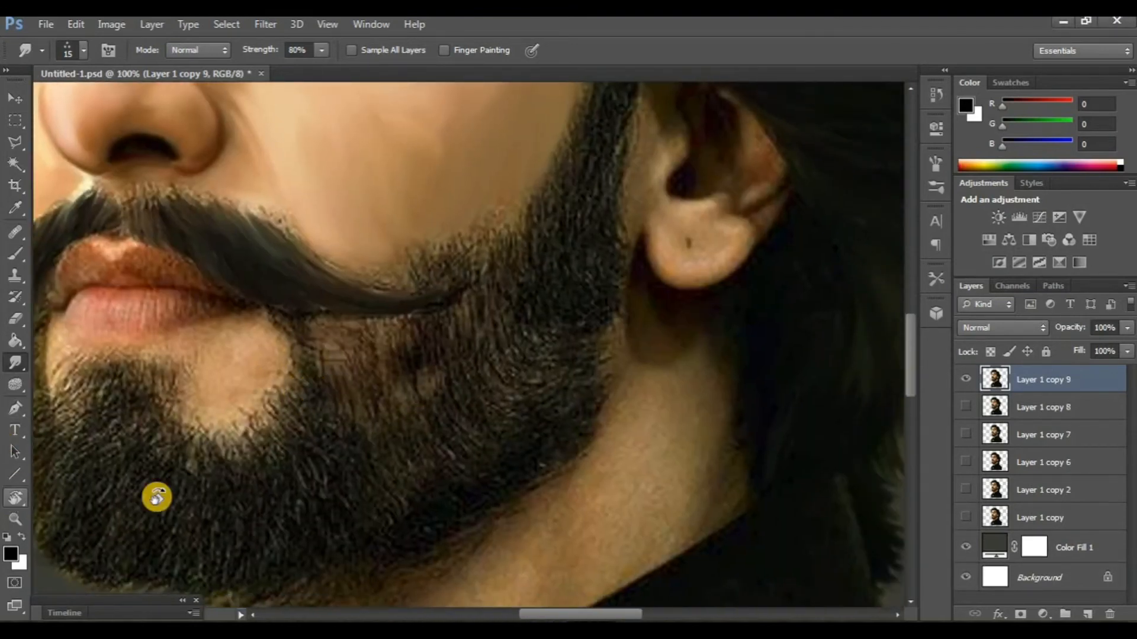
# - Rotate the canvas view to 48° and smudge the front of the chin beard outward into the background with a 25 px tip
pyautogui.moveTo(157, 497); pyautogui.dragTo(241, 348)
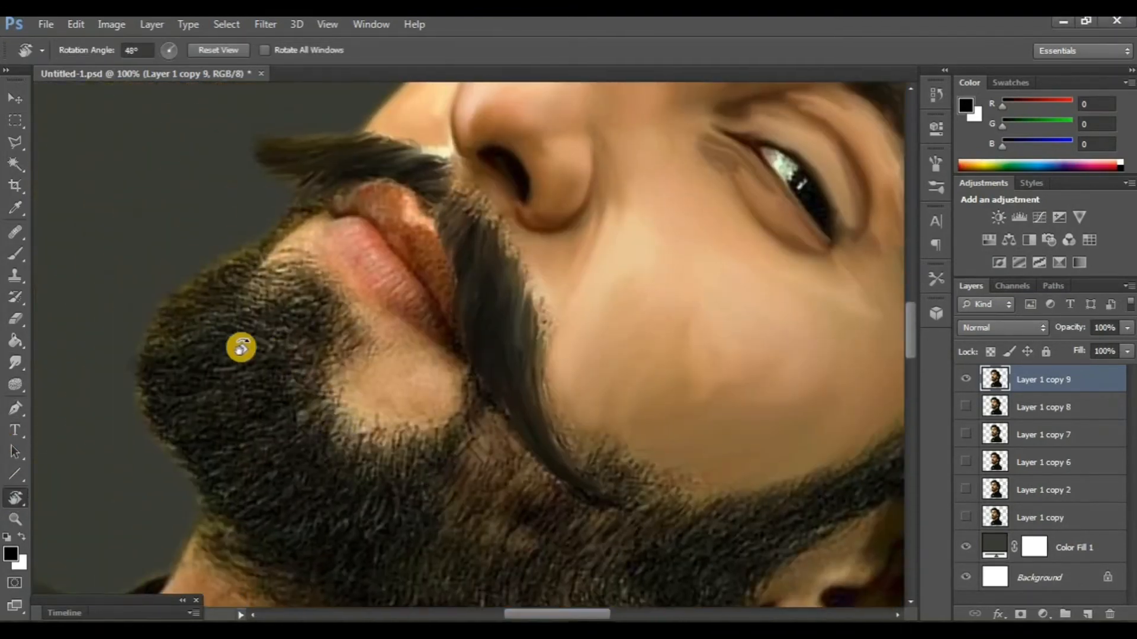
pyautogui.click(15, 364)
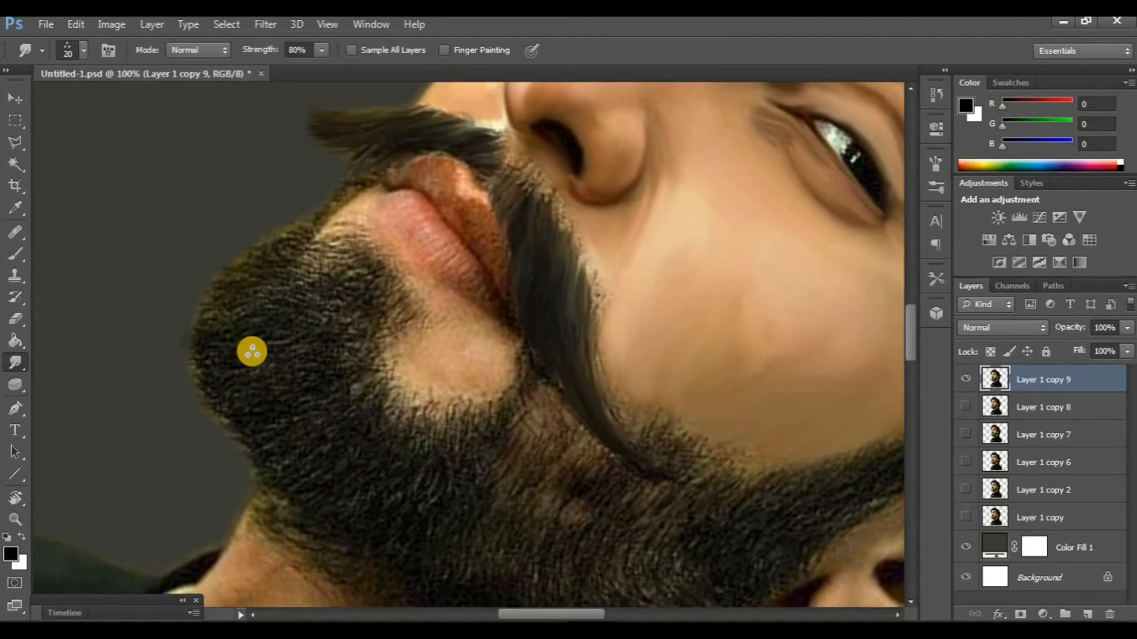
pyautogui.press(']')
pyautogui.scroll(2, 254, 338)
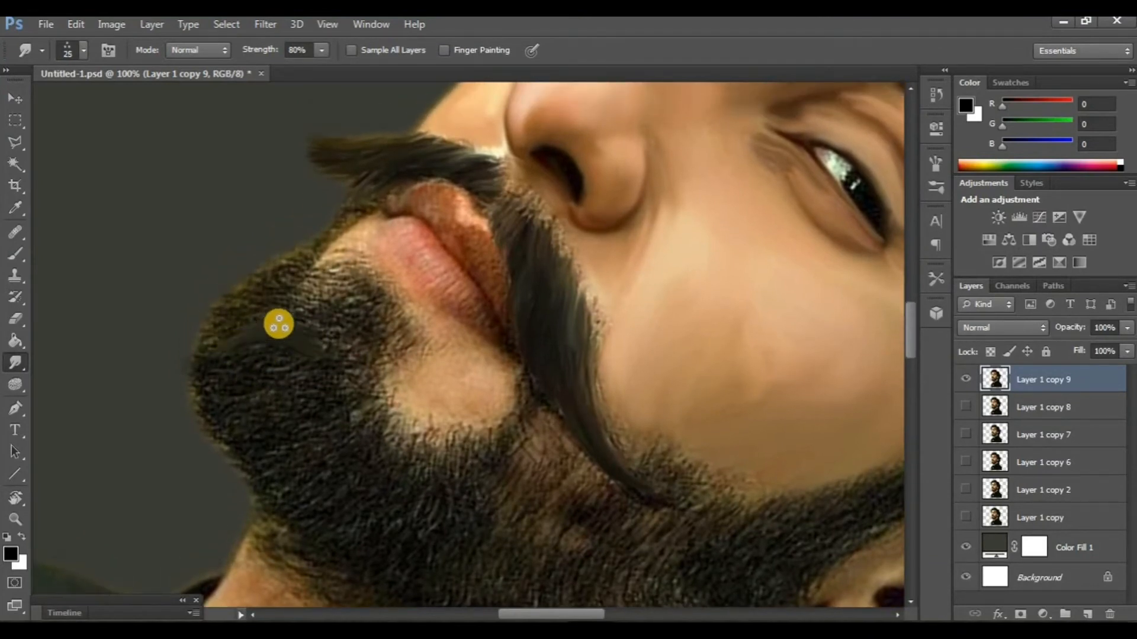
pyautogui.scroll(-3, 239, 337)
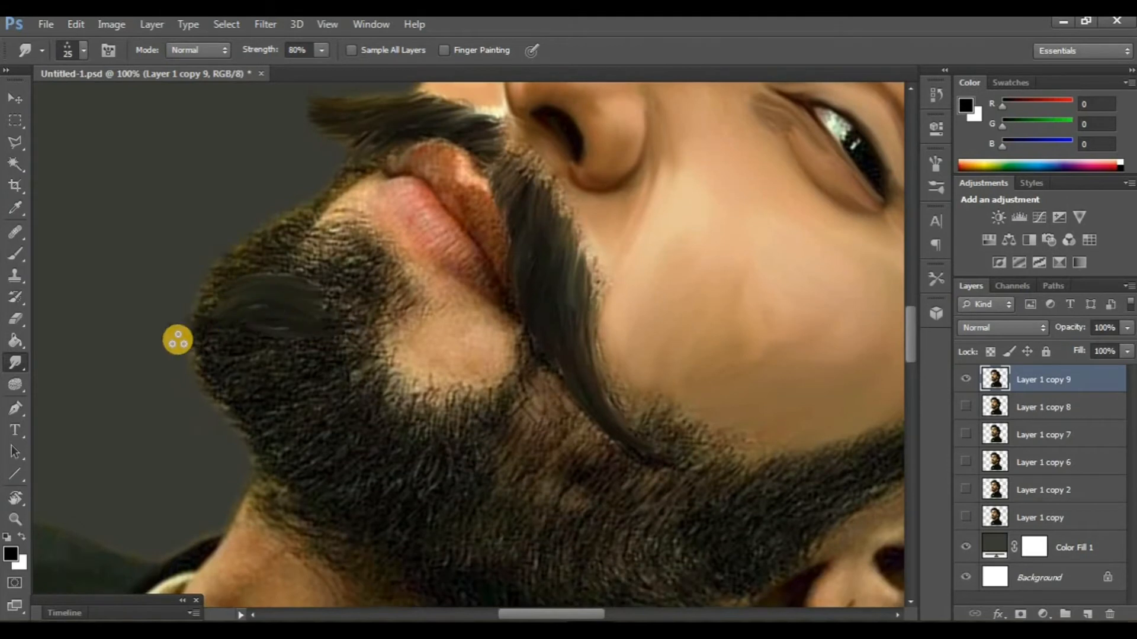
pyautogui.moveTo(241, 290)
pyautogui.mouseDown()
pyautogui.moveTo(176, 285)
pyautogui.moveTo(246, 273)
pyautogui.moveTo(183, 254)
pyautogui.mouseUp()
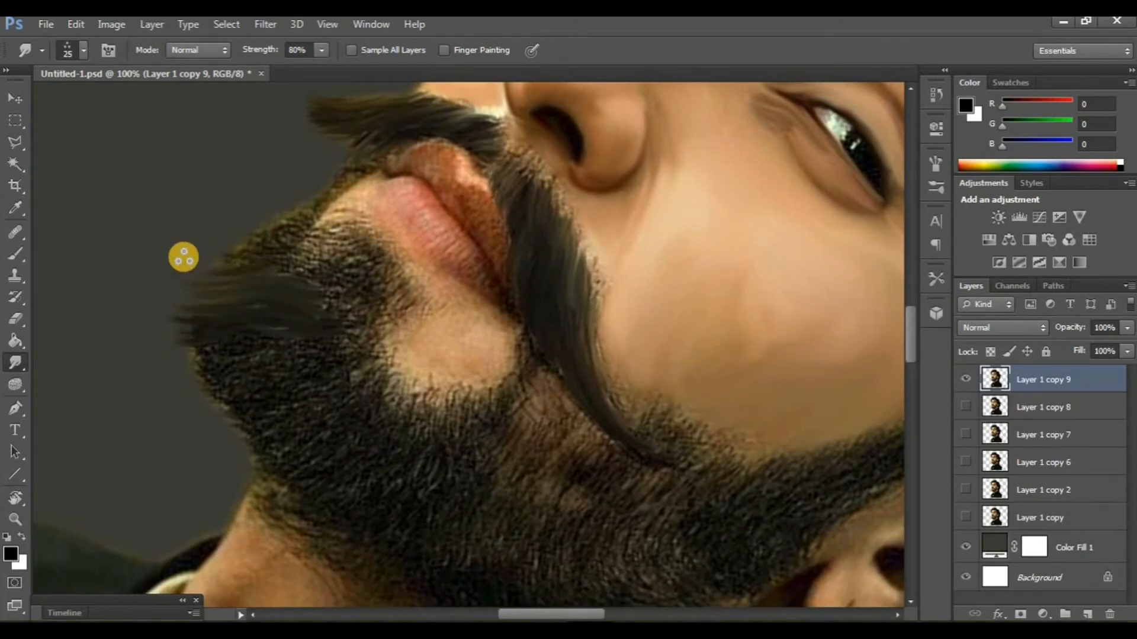
pyautogui.moveTo(325, 210); pyautogui.dragTo(264, 220)
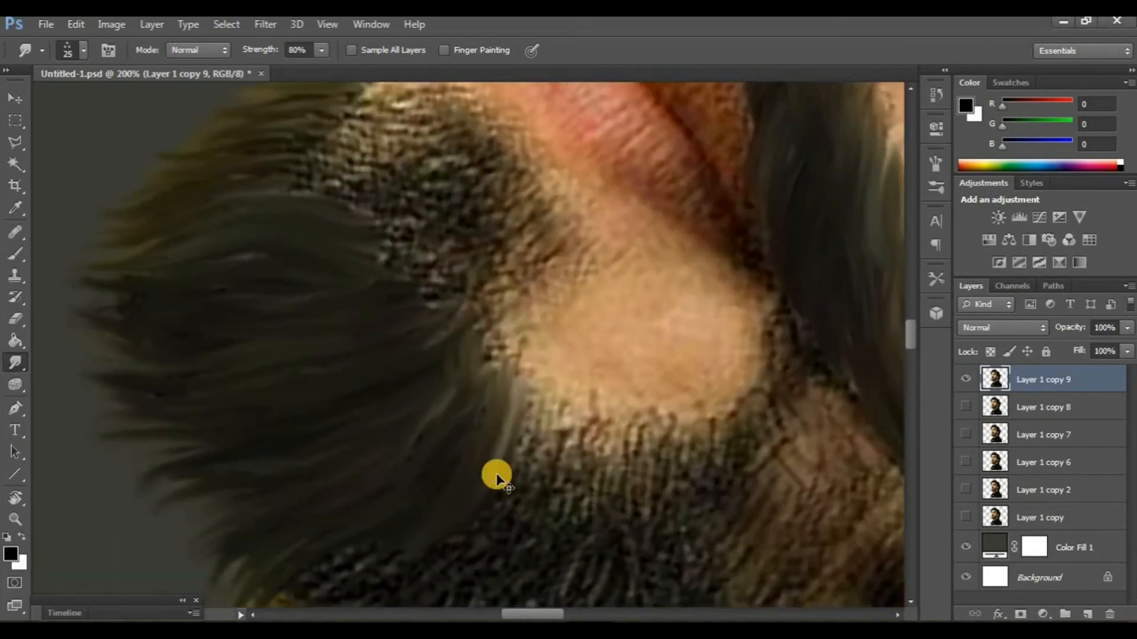
# - Smudge the beard below the bare chin patch in long strokes following the hair down toward the jaw
pyautogui.hotkey('ctrl', '-')
pyautogui.hotkey('ctrl', '-')
pyautogui.hotkey('ctrl', '+')
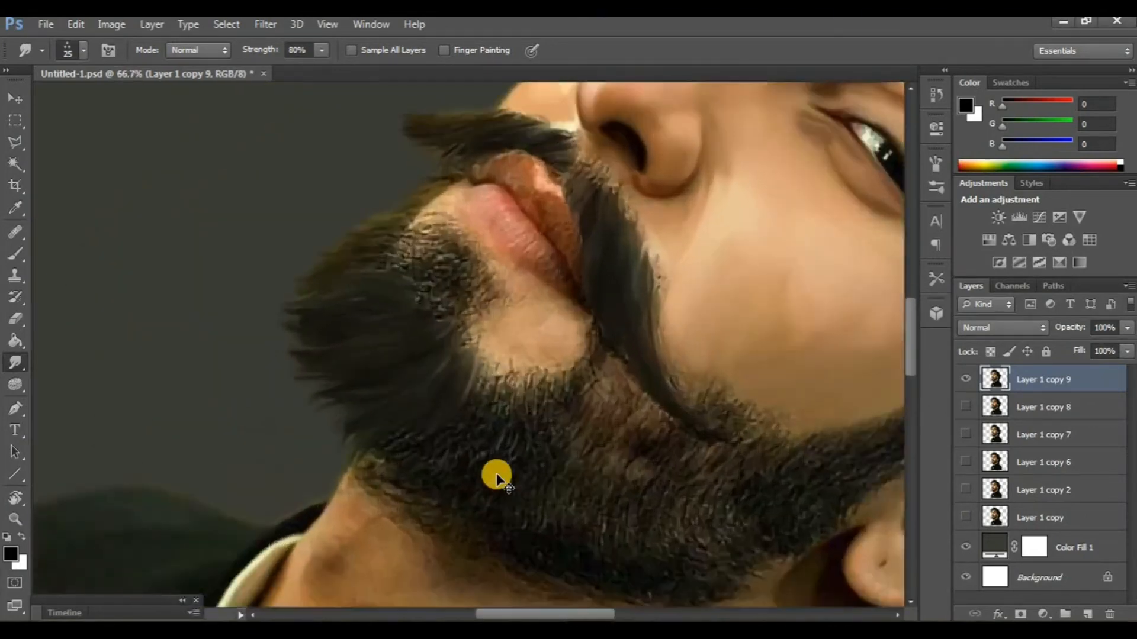
pyautogui.moveTo(458, 464)
pyautogui.mouseDown()
pyautogui.moveTo(408, 415)
pyautogui.moveTo(273, 386)
pyautogui.moveTo(333, 386)
pyautogui.moveTo(360, 346)
pyautogui.mouseUp()
pyautogui.hotkey('ctrl', '+')
pyautogui.hotkey('ctrl', '+')
pyautogui.moveTo(460, 304)
pyautogui.mouseDown()
pyautogui.moveTo(435, 358)
pyautogui.moveTo(400, 379)
pyautogui.mouseUp()
pyautogui.moveTo(453, 249); pyautogui.dragTo(334, 402)
pyautogui.moveTo(423, 259); pyautogui.dragTo(288, 375)
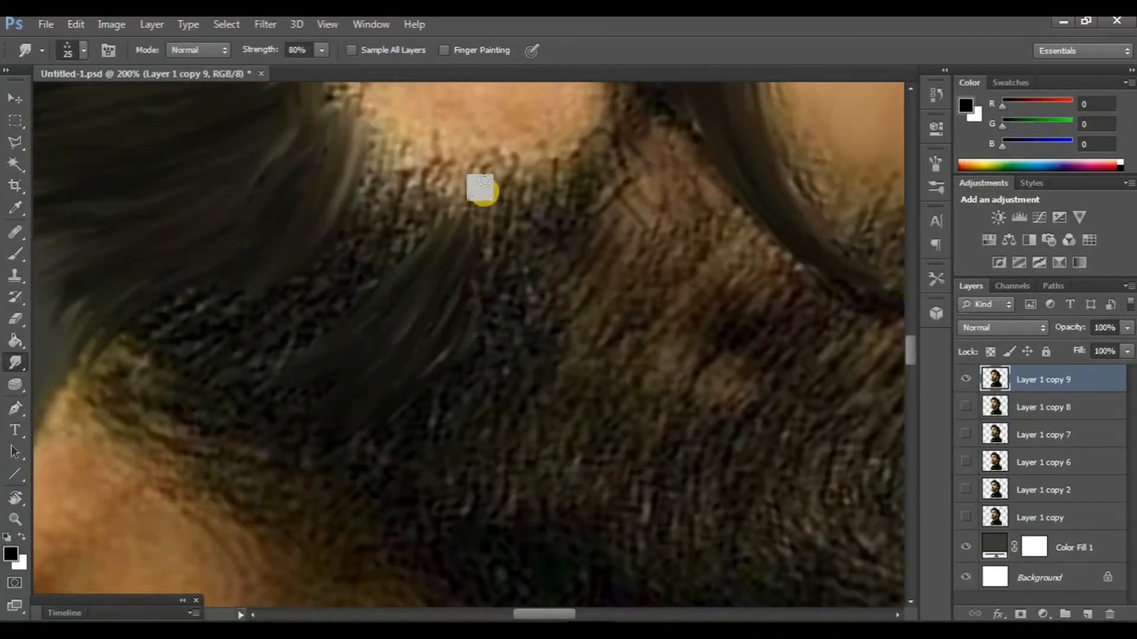
pyautogui.moveTo(483, 189); pyautogui.dragTo(469, 287)
# - Smudge the lower edge of the beard under the jaw into fine wisps over the neck skin
pyautogui.scroll(-2, 312, 518)
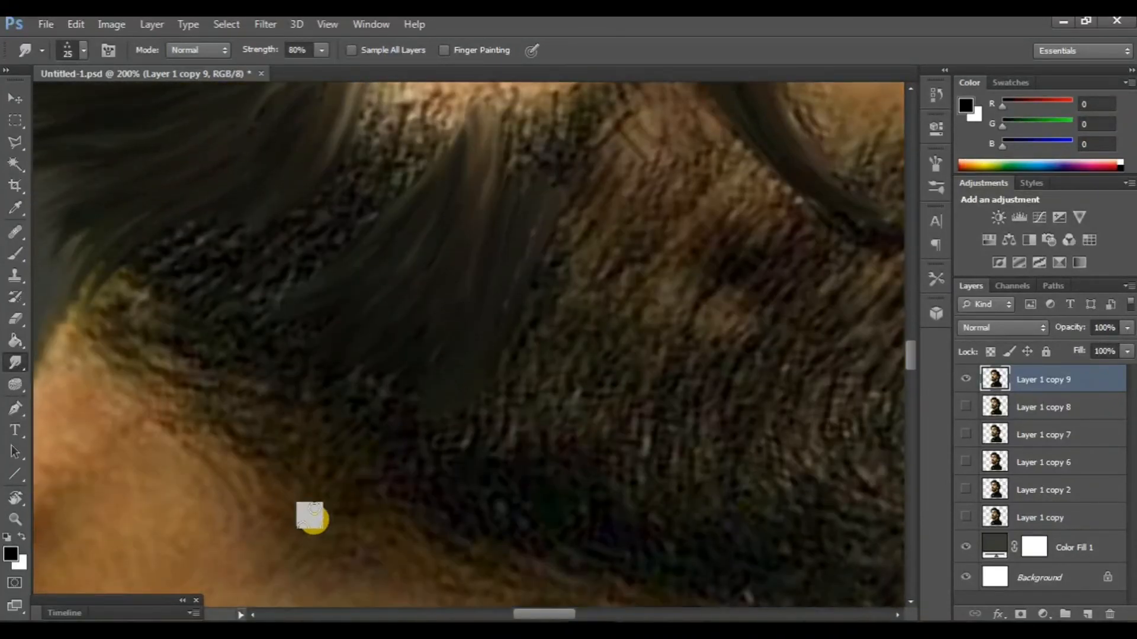
pyautogui.moveTo(421, 389); pyautogui.dragTo(279, 505)
pyautogui.moveTo(379, 379)
pyautogui.mouseDown()
pyautogui.moveTo(245, 461)
pyautogui.moveTo(221, 505)
pyautogui.mouseUp()
pyautogui.moveTo(322, 373); pyautogui.dragTo(198, 457)
pyautogui.moveTo(300, 344); pyautogui.dragTo(158, 427)
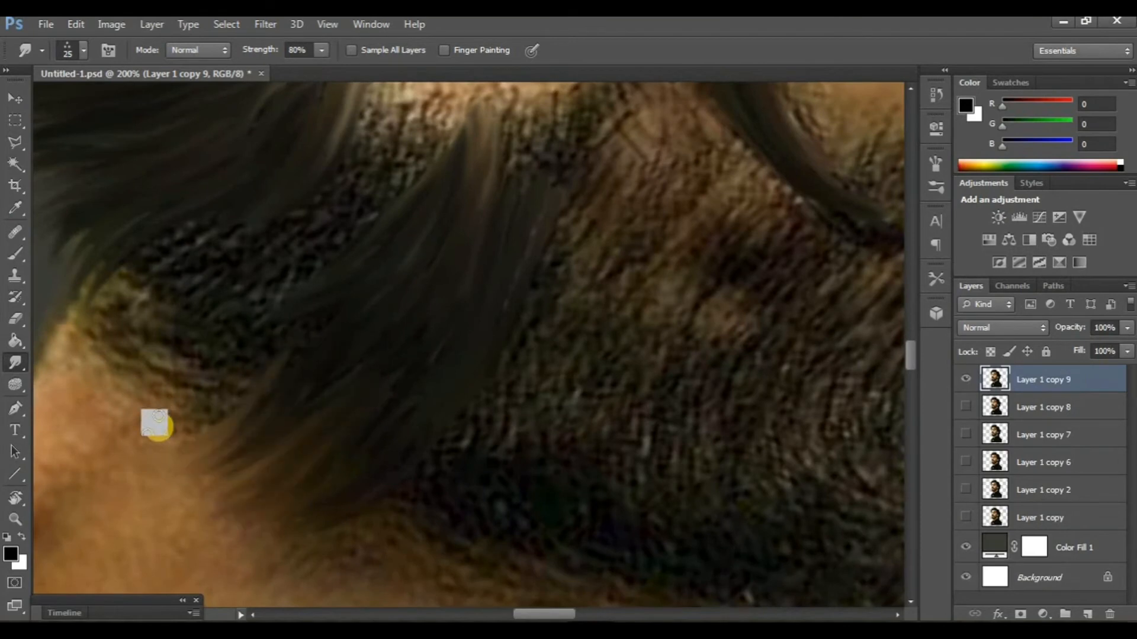
pyautogui.moveTo(278, 365)
pyautogui.mouseDown()
pyautogui.moveTo(187, 410)
pyautogui.moveTo(72, 442)
pyautogui.moveTo(130, 425)
pyautogui.moveTo(68, 432)
pyautogui.mouseUp()
# - Smudge the remaining rough beard patches between the chin and jaw and the hairs bordering the bare chin patch
pyautogui.scroll(2, 248, 388)
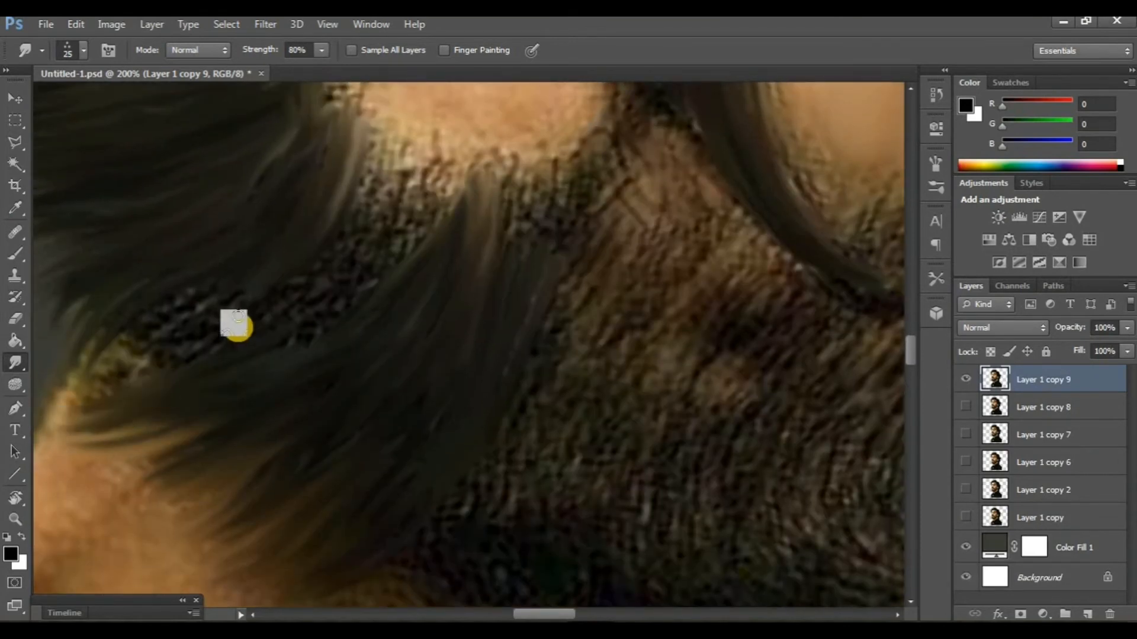
pyautogui.moveTo(239, 328); pyautogui.dragTo(84, 418)
pyautogui.moveTo(202, 298)
pyautogui.mouseDown()
pyautogui.moveTo(72, 421)
pyautogui.moveTo(118, 365)
pyautogui.mouseUp()
pyautogui.scroll(2, 274, 404)
pyautogui.moveTo(407, 296); pyautogui.dragTo(304, 406)
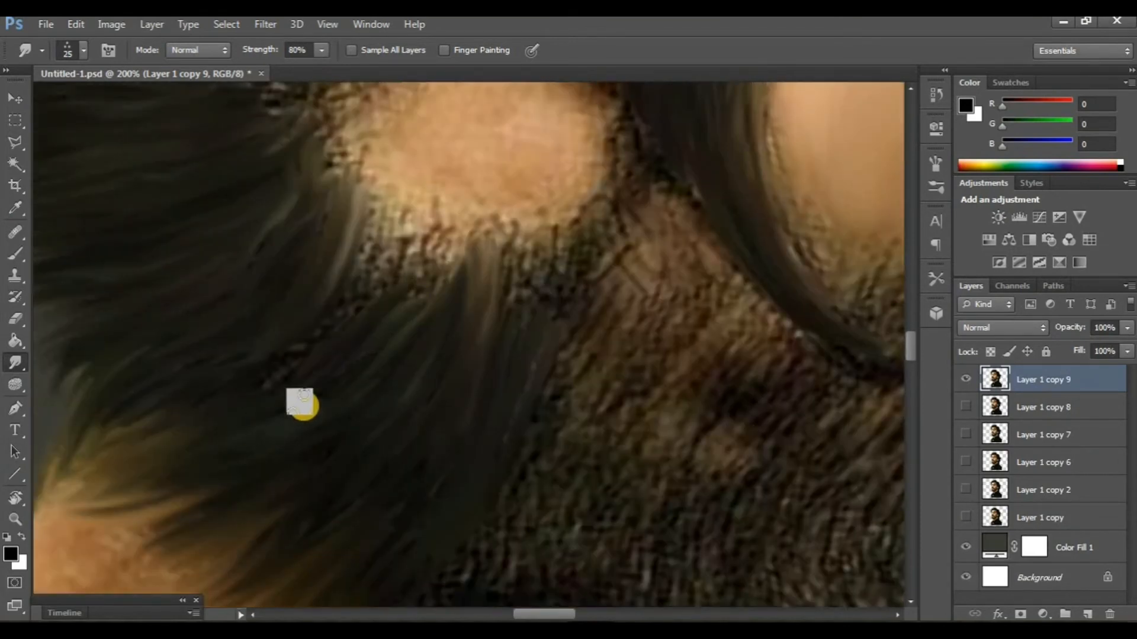
pyautogui.moveTo(443, 248); pyautogui.dragTo(284, 365)
pyautogui.moveTo(393, 238); pyautogui.dragTo(343, 292)
pyautogui.moveTo(355, 249); pyautogui.dragTo(406, 279)
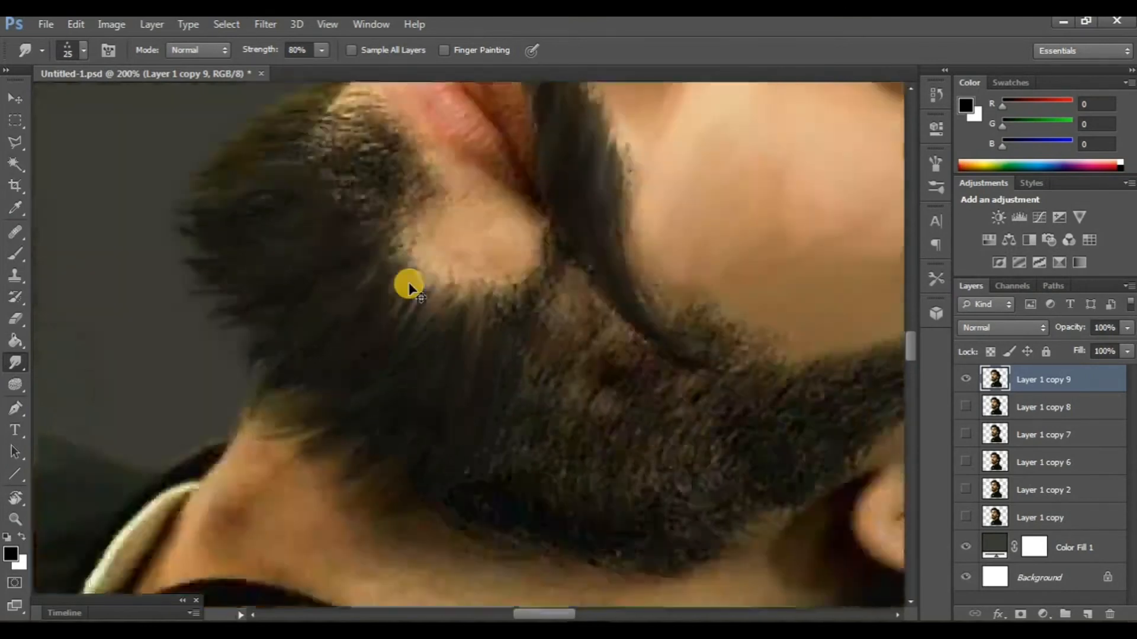
# - Turn the canvas view toward the ear and smudge the sideburn and cheek beard back toward the neck with the 25 px tip
pyautogui.scroll(-3, 407, 284)
pyautogui.scroll(5, 407, 284)
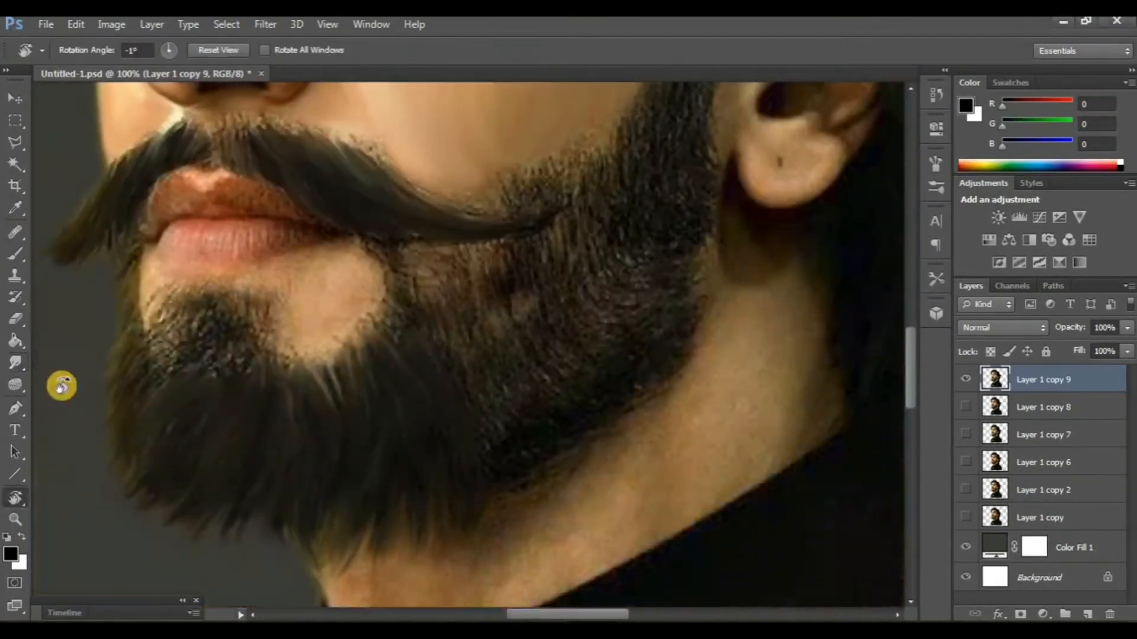
pyautogui.moveTo(309, 309); pyautogui.dragTo(452, 326)
pyautogui.moveTo(505, 432); pyautogui.dragTo(367, 362)
pyautogui.click(29, 365)
pyautogui.scroll(2, 376, 286)
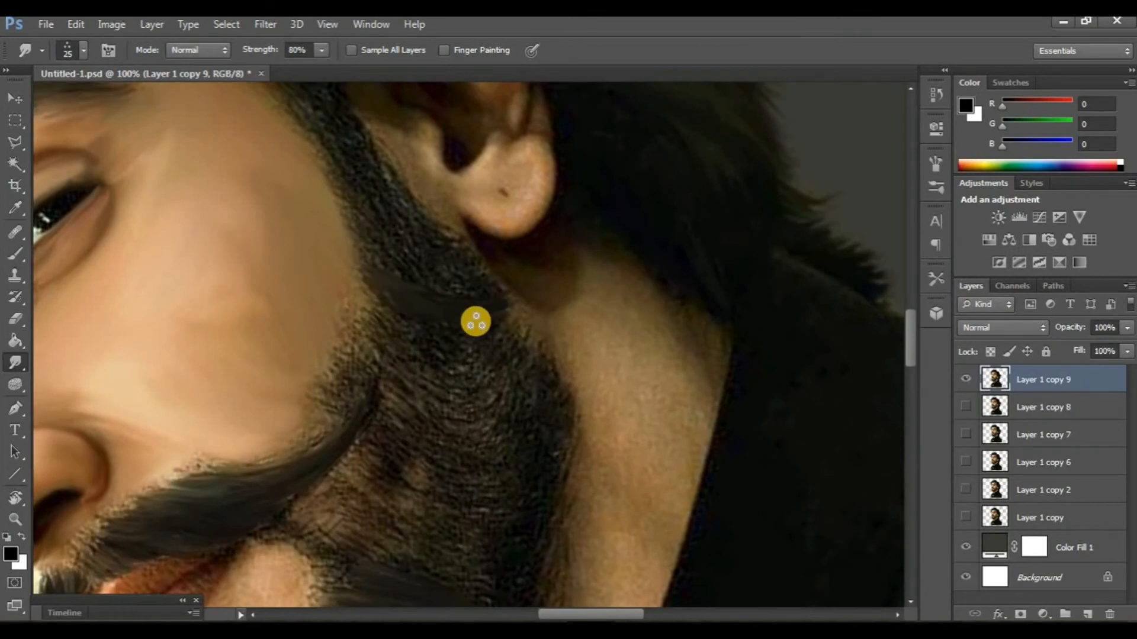
pyautogui.scroll(-3, 424, 284)
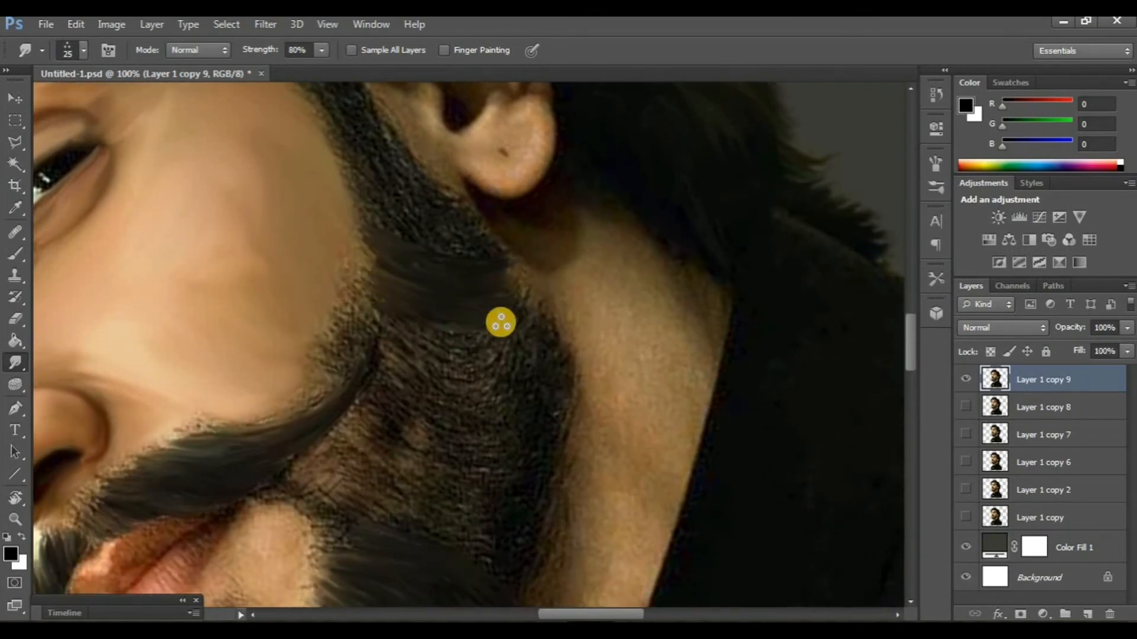
pyautogui.click(551, 467)
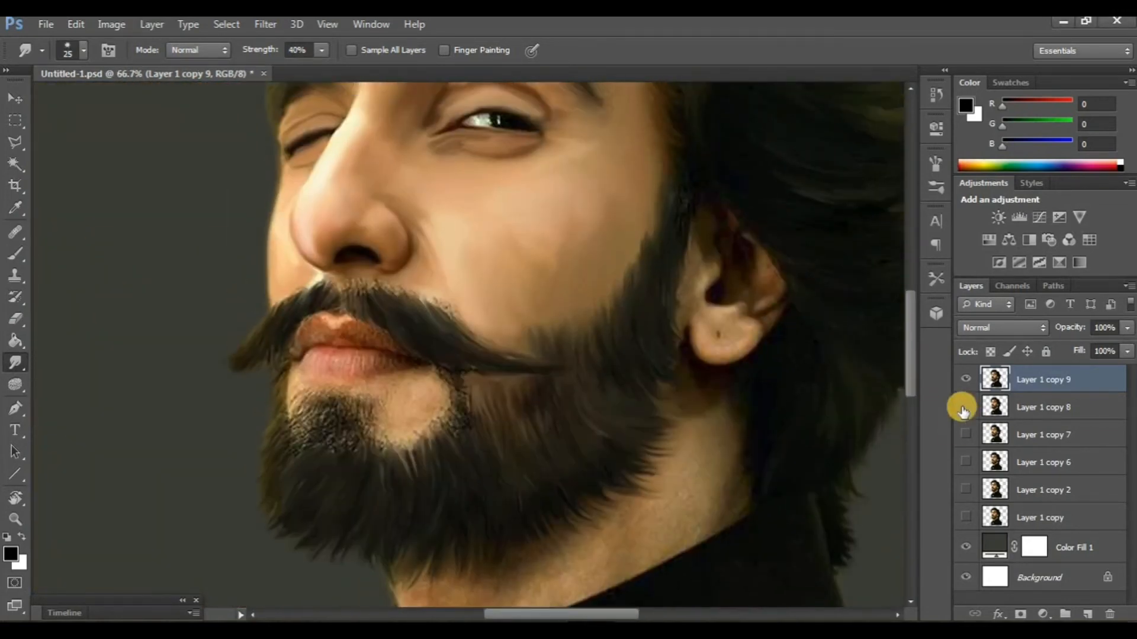
# - Check the painted beard by toggling the visibility of Layer 1 copy 9 and inspecting it up close
pyautogui.click(966, 380)
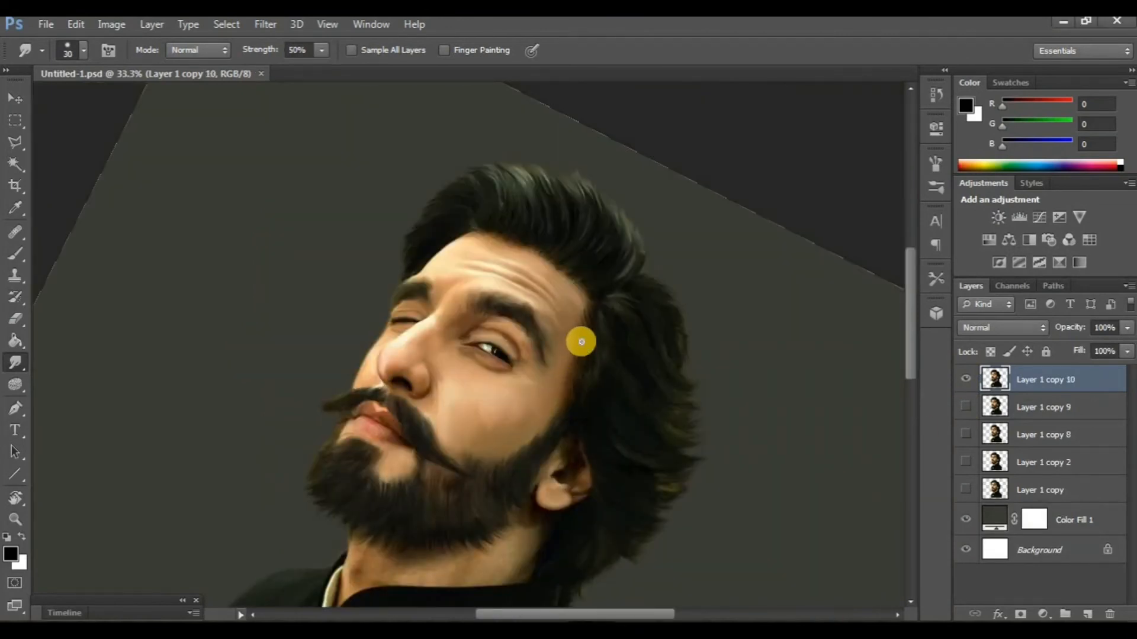
pyautogui.hotkey('ctrl', '+')
pyautogui.hotkey('ctrl', '+')
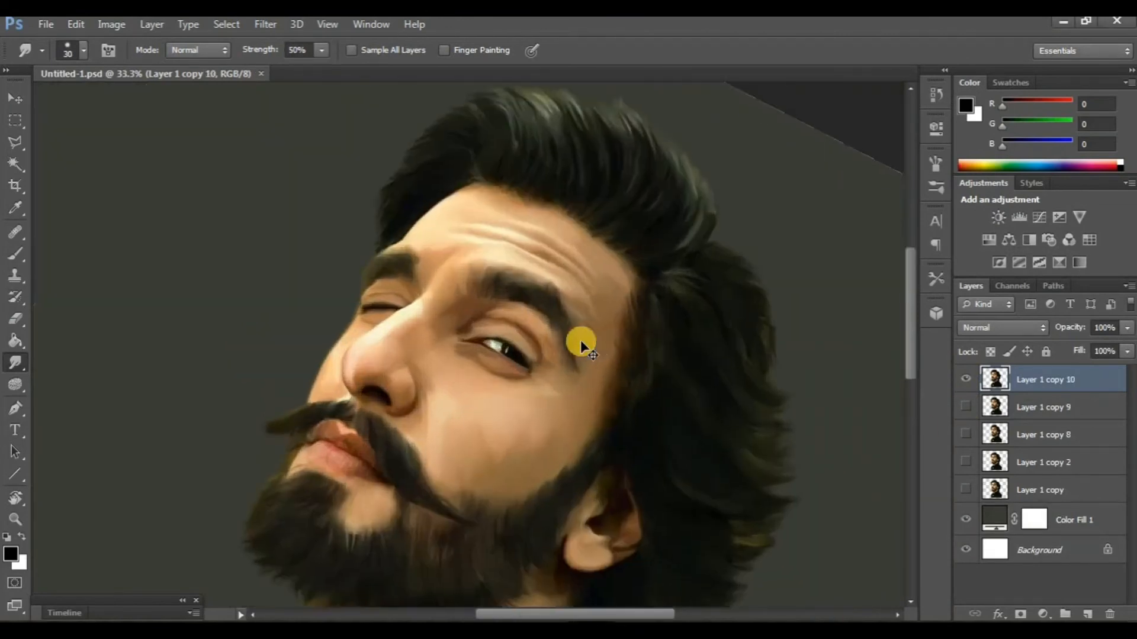
# - Compare the whole painted portrait with the earlier version by showing Layer 1 copy 2 and toggling the visibility of Layer 1 copy 10
pyautogui.hotkey('ctrl', '-')
pyautogui.hotkey('ctrl', '-')
pyautogui.scroll(-1, 615, 336)
pyautogui.click(966, 462)
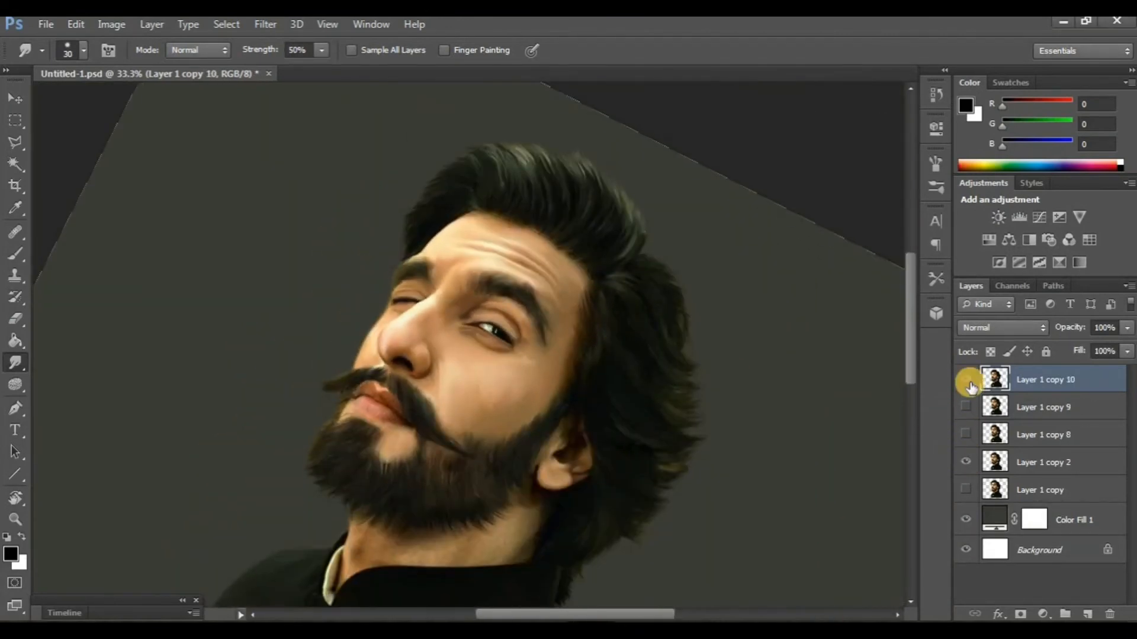
pyautogui.click(968, 382)
pyautogui.click(967, 382)
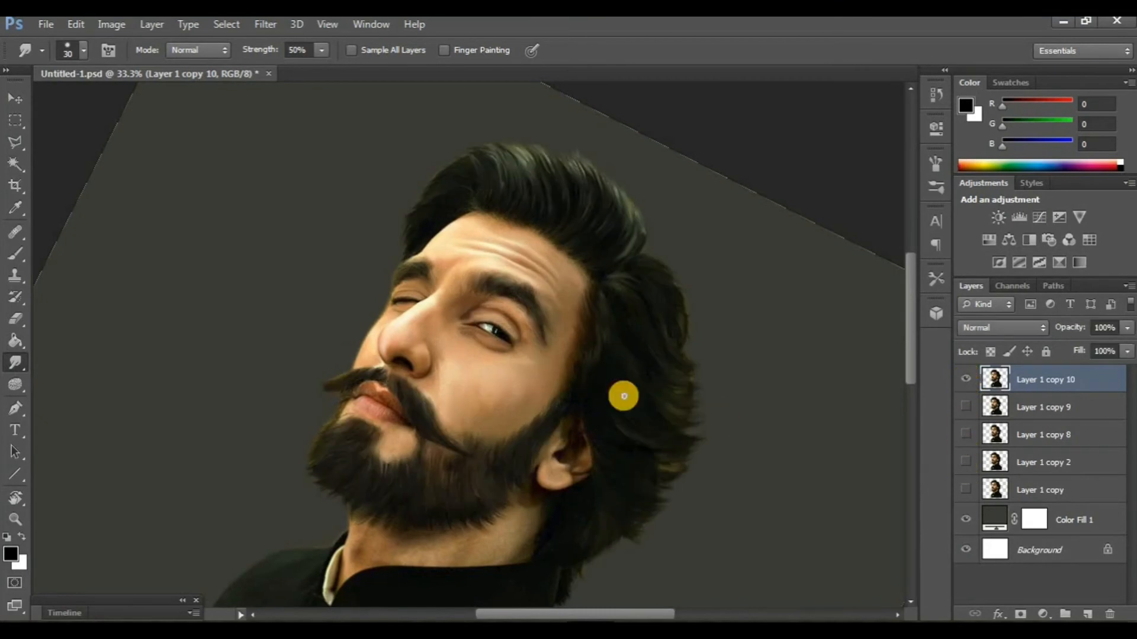
# - Duplicate Layer 1 copy 10 as a separate layer for smudging the lips
pyautogui.scroll(-3, 523, 386)
pyautogui.hotkey('ctrl', '+')
pyautogui.hotkey('ctrl', '+')
pyautogui.hotkey('ctrl', '+')
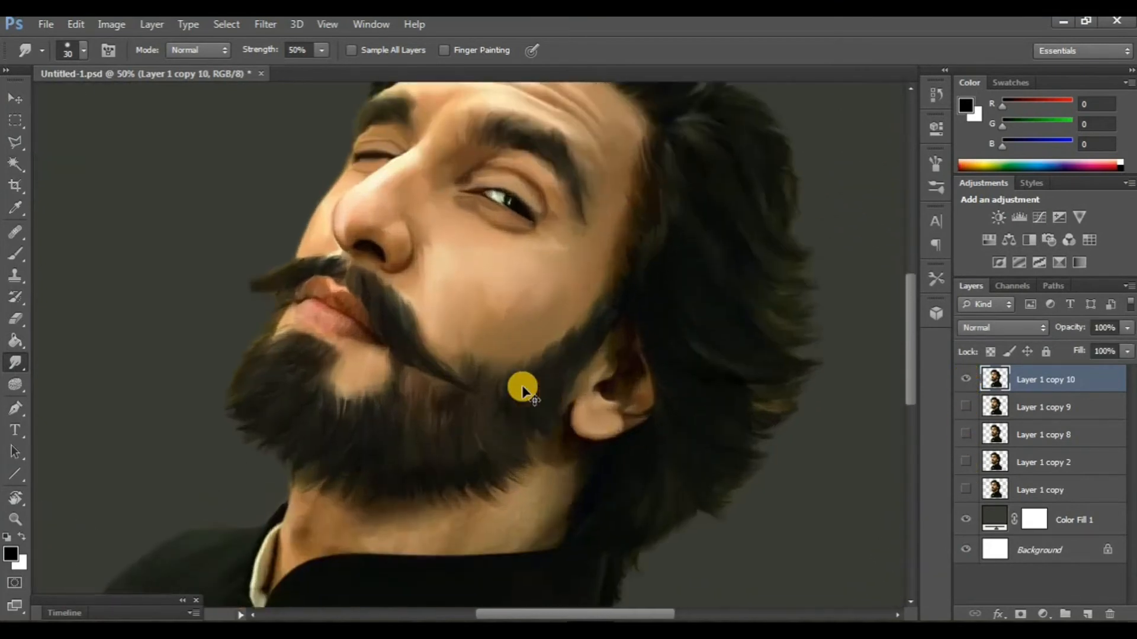
pyautogui.hscroll(-8, 491, 394)
pyautogui.scroll(3, 426, 376)
pyautogui.hotkey('ctrl', '+')
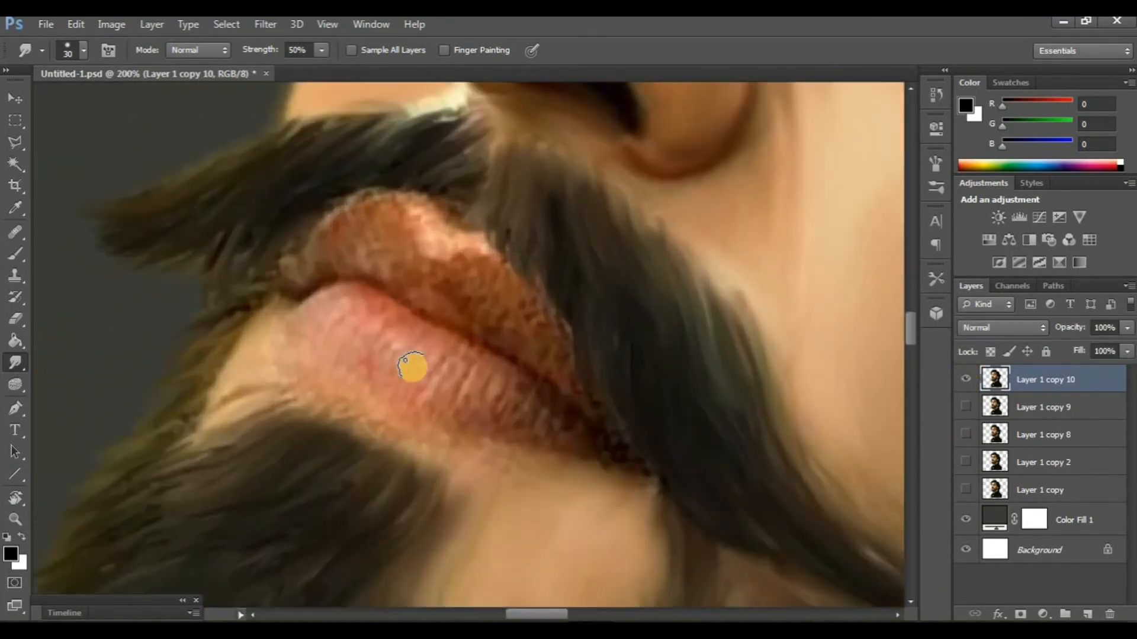
pyautogui.scroll(-2, 413, 368)
pyautogui.hotkey('ctrl', 'j')
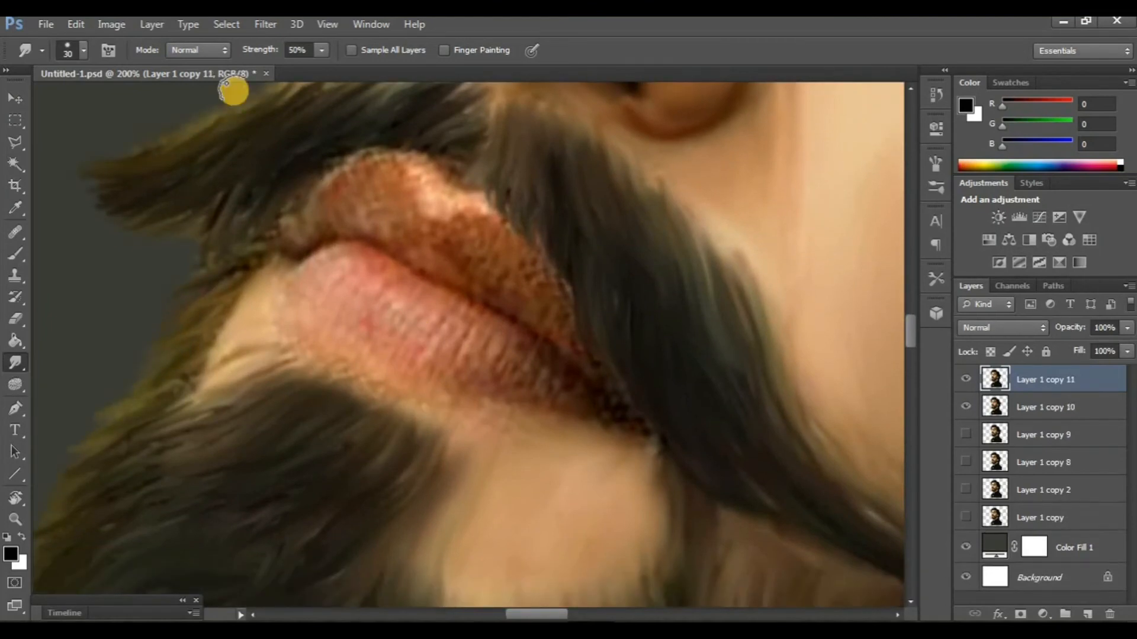
# - Set the Smudge tool's strength to 80% and reduce its tip to 8 px for the lip details
pyautogui.click(85, 49)
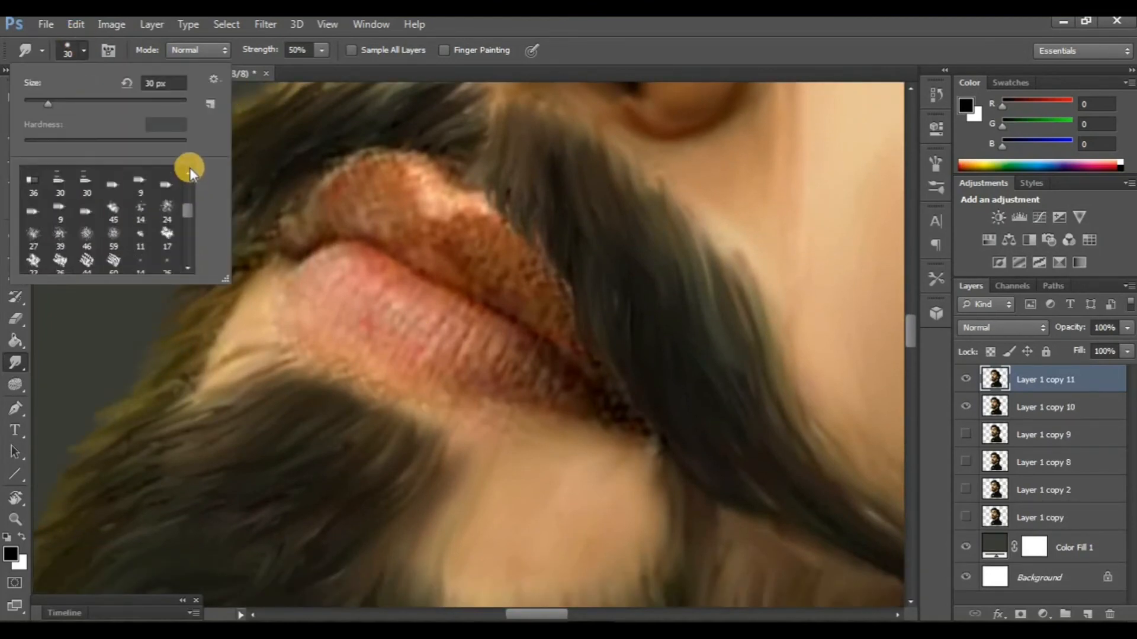
pyautogui.click(140, 177)
pyautogui.click(286, 50)
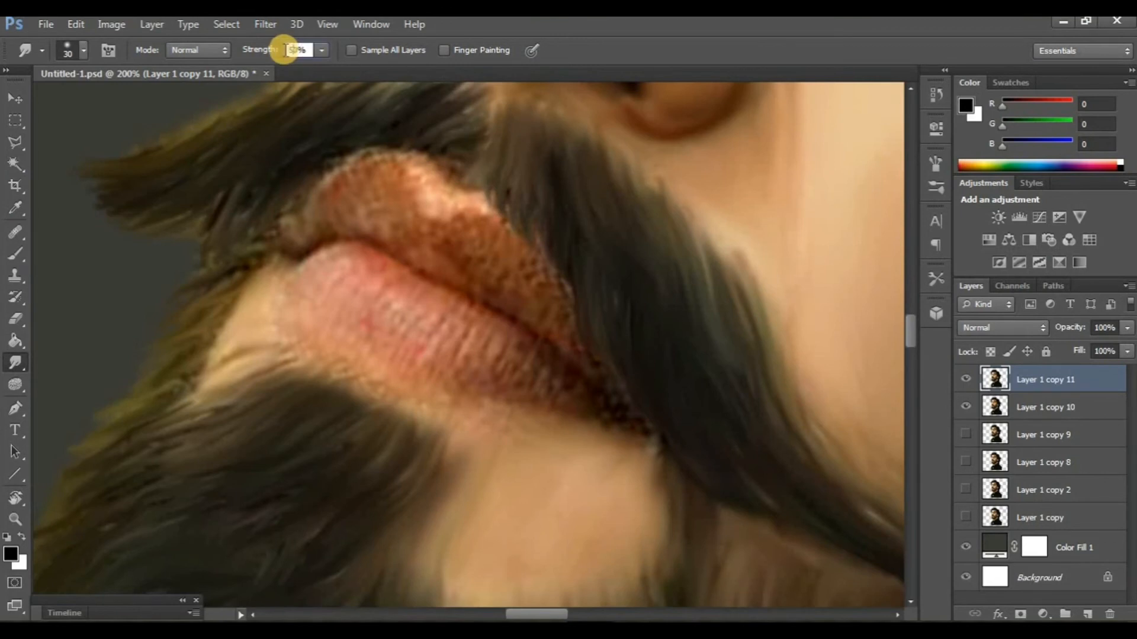
pyautogui.write('80')
pyautogui.press('Return')
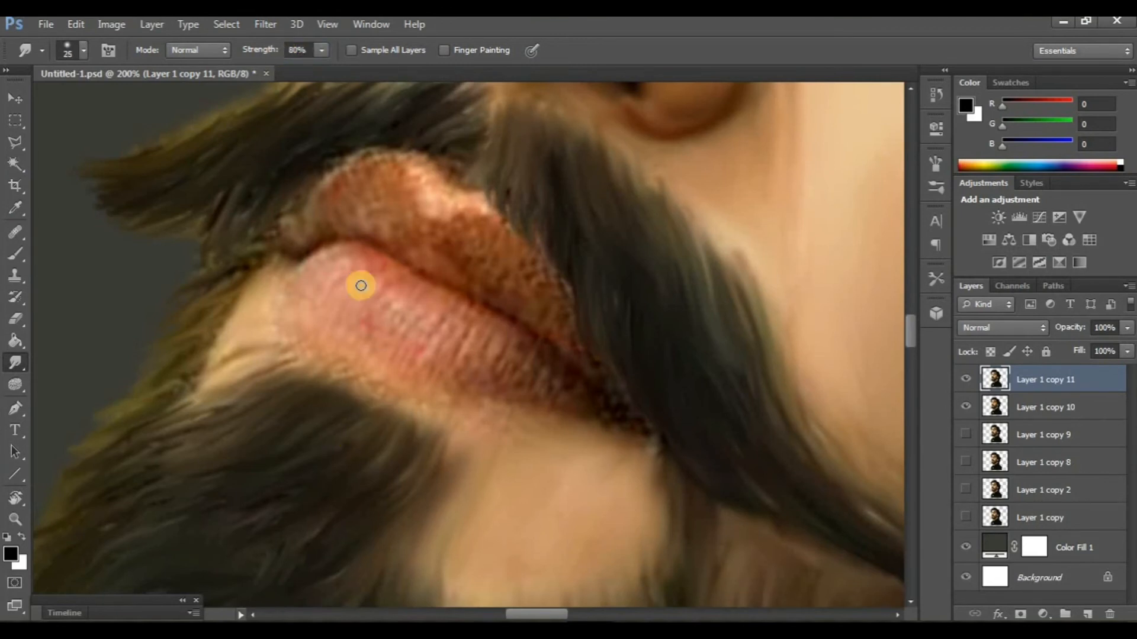
pyautogui.press('[')
pyautogui.press('[')
pyautogui.press('[')
pyautogui.press('[')
pyautogui.press('[')
# - Smudge both lips smooth along their contours, starting at the line between them, and give the lower lip soft white highlights
pyautogui.moveTo(420, 272)
pyautogui.mouseDown()
pyautogui.moveTo(535, 332)
pyautogui.moveTo(594, 380)
pyautogui.mouseUp()
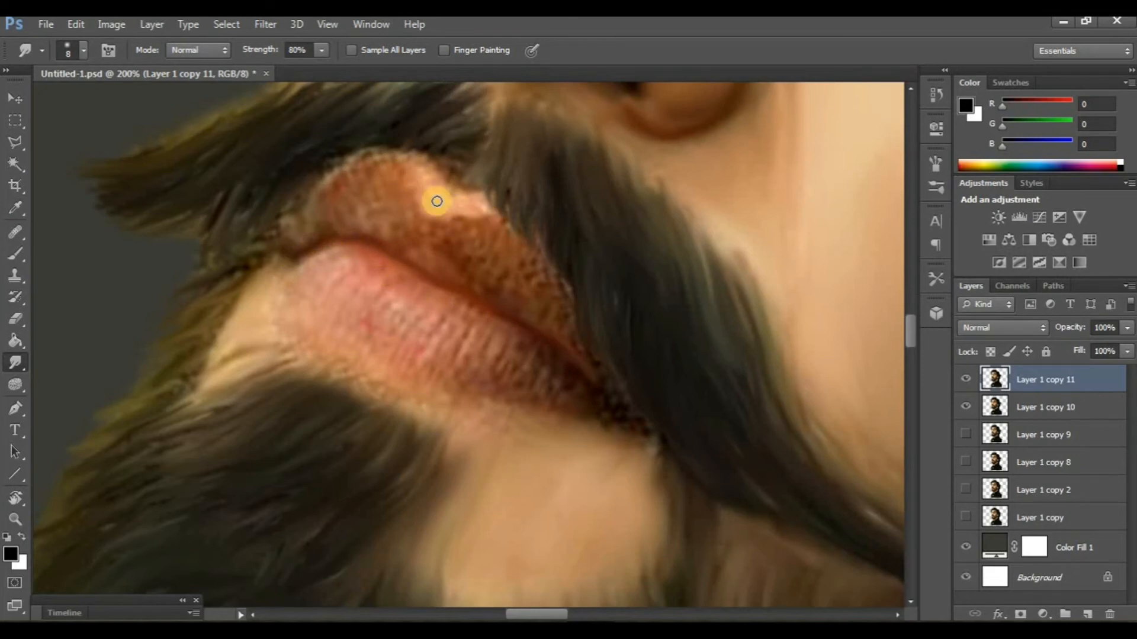
pyautogui.scroll(-1, 281, 259)
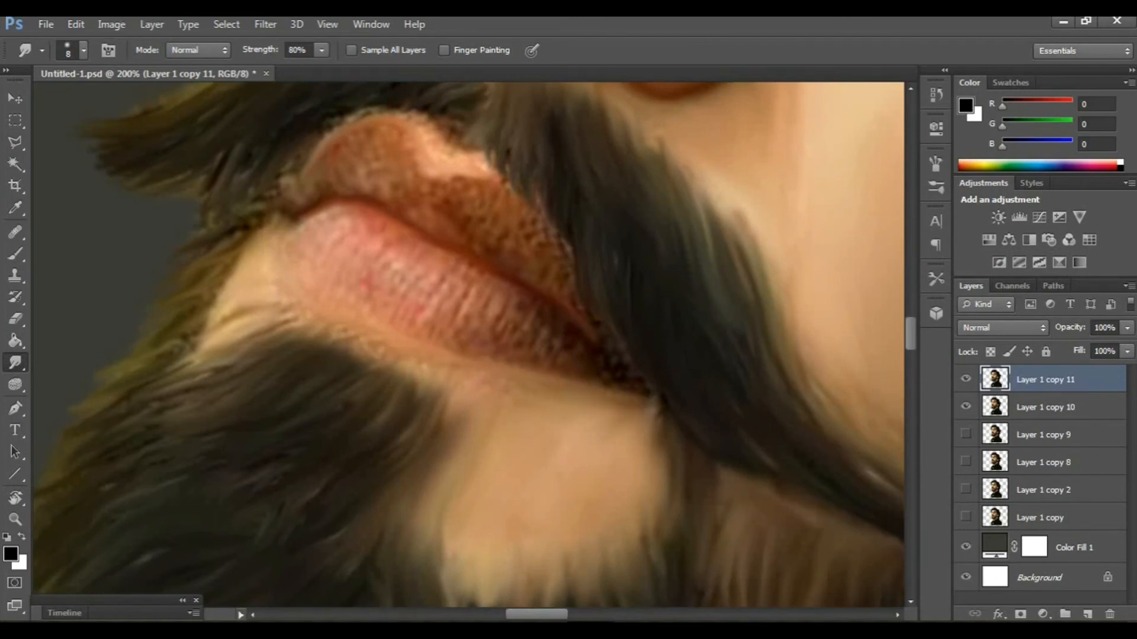
pyautogui.click(515, 485)
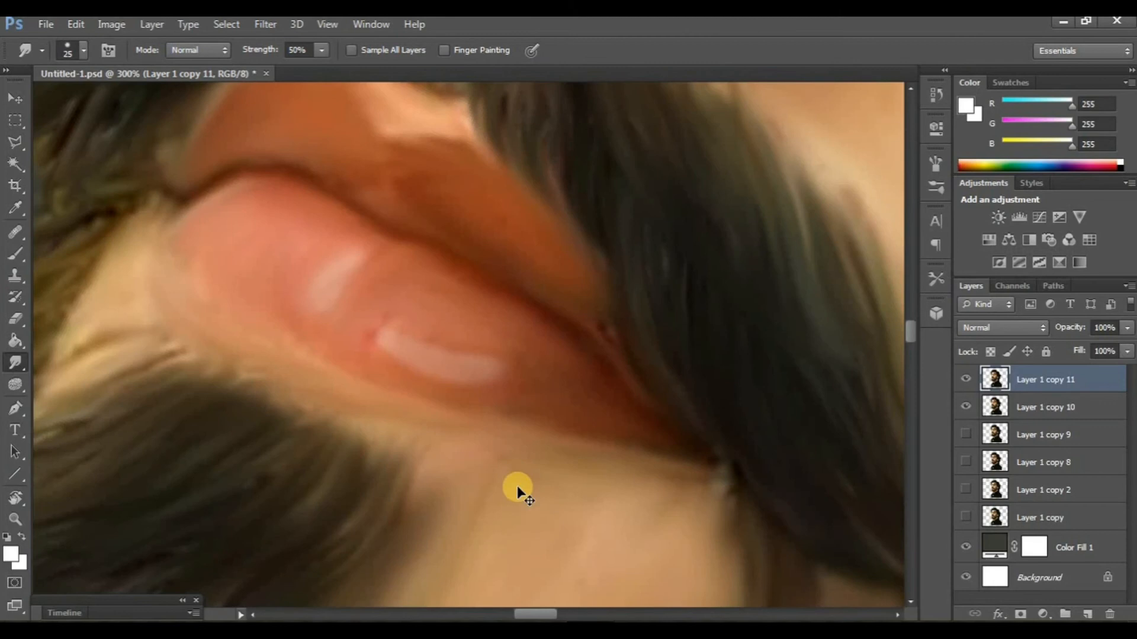
pyautogui.scroll(-1, 516, 491)
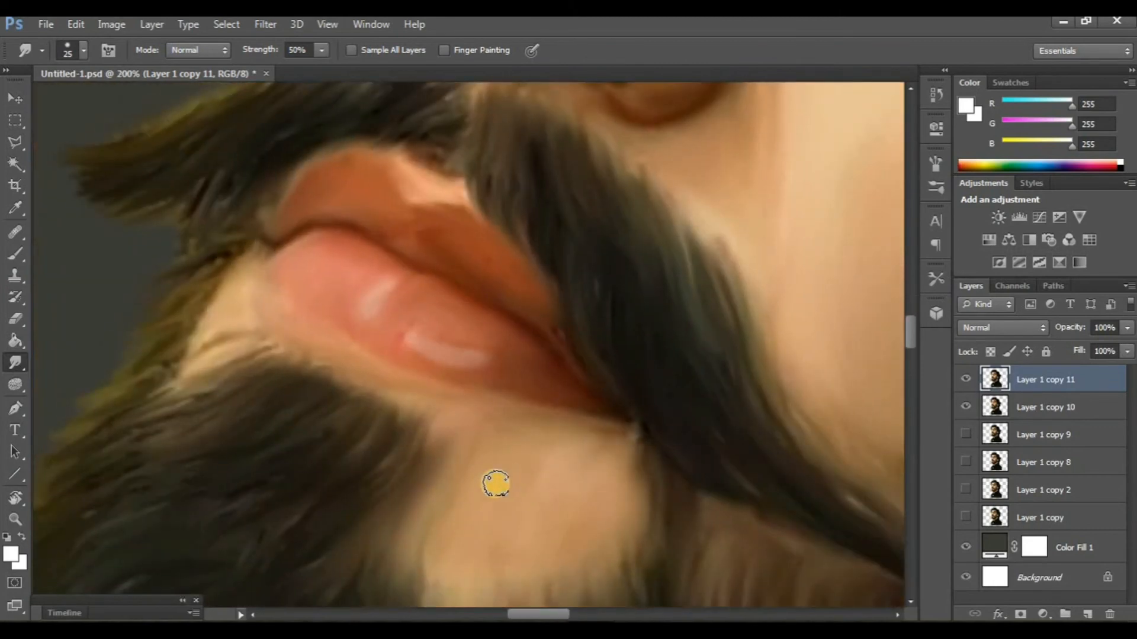
# - Check the painted lips by toggling the visibility of Layer 1 copy 11 and viewing the whole face
pyautogui.click(965, 381)
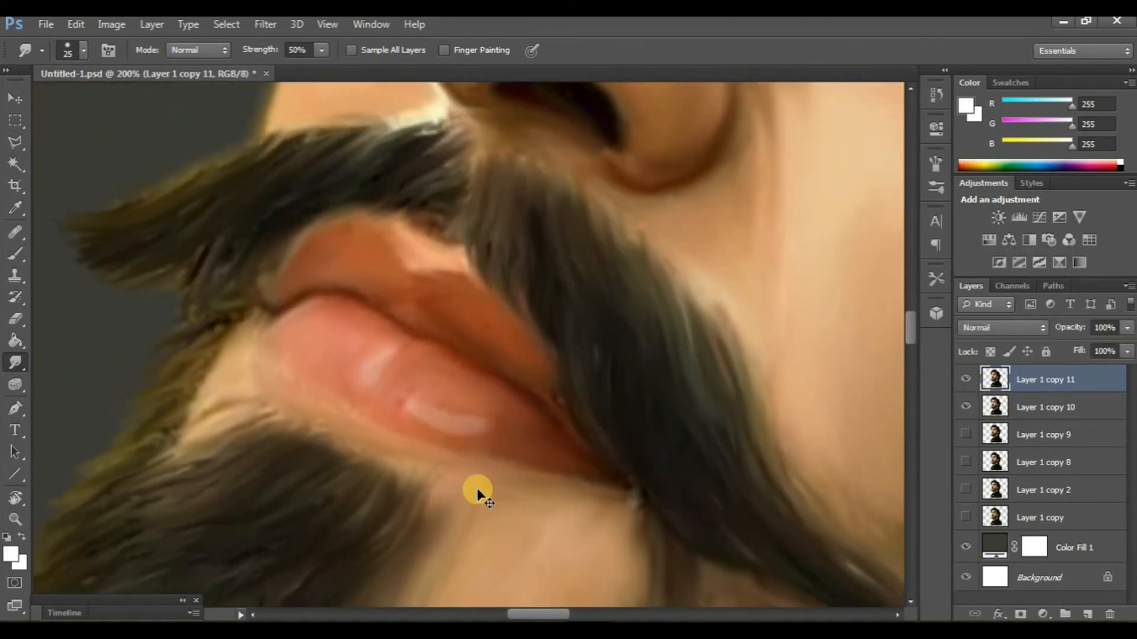
pyautogui.scroll(-5, 472, 487)
pyautogui.hotkey('ctrl', '-')
pyautogui.hotkey('ctrl', '+')
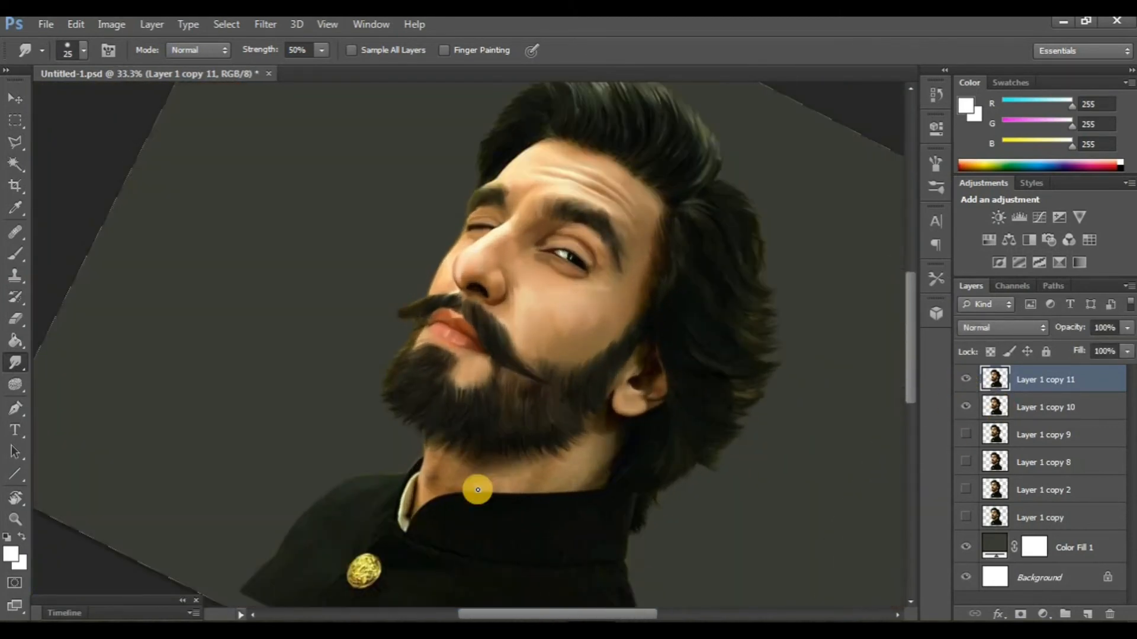
pyautogui.scroll(2, 482, 485)
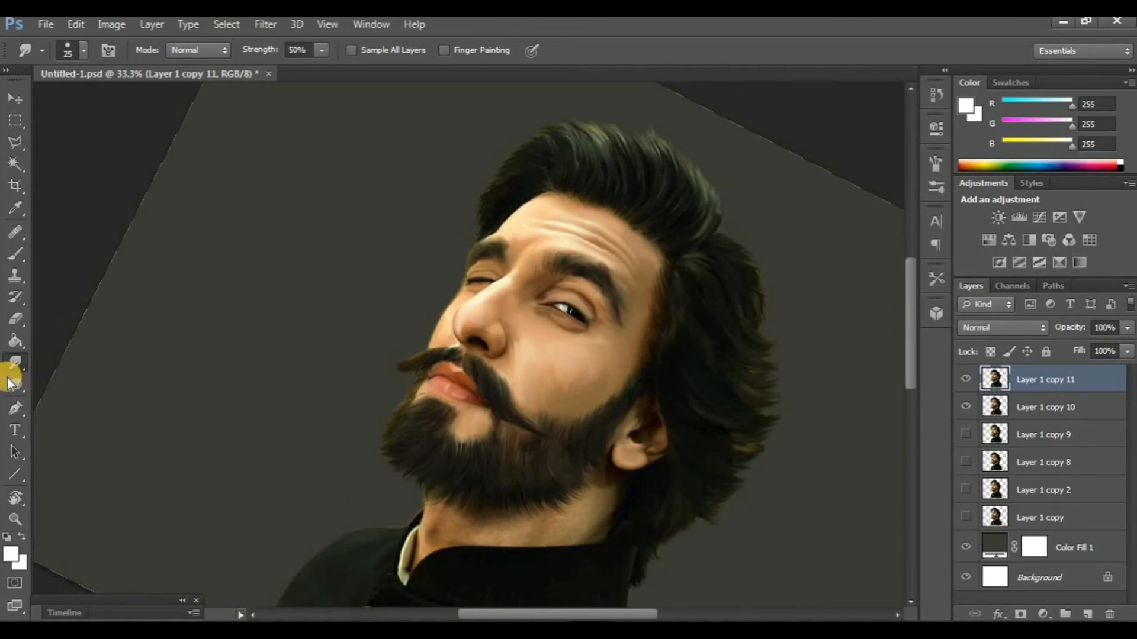
# - Rotate the canvas view back upright to a rotation angle of 0°
pyautogui.press('r')
pyautogui.moveTo(160, 287); pyautogui.dragTo(209, 426)
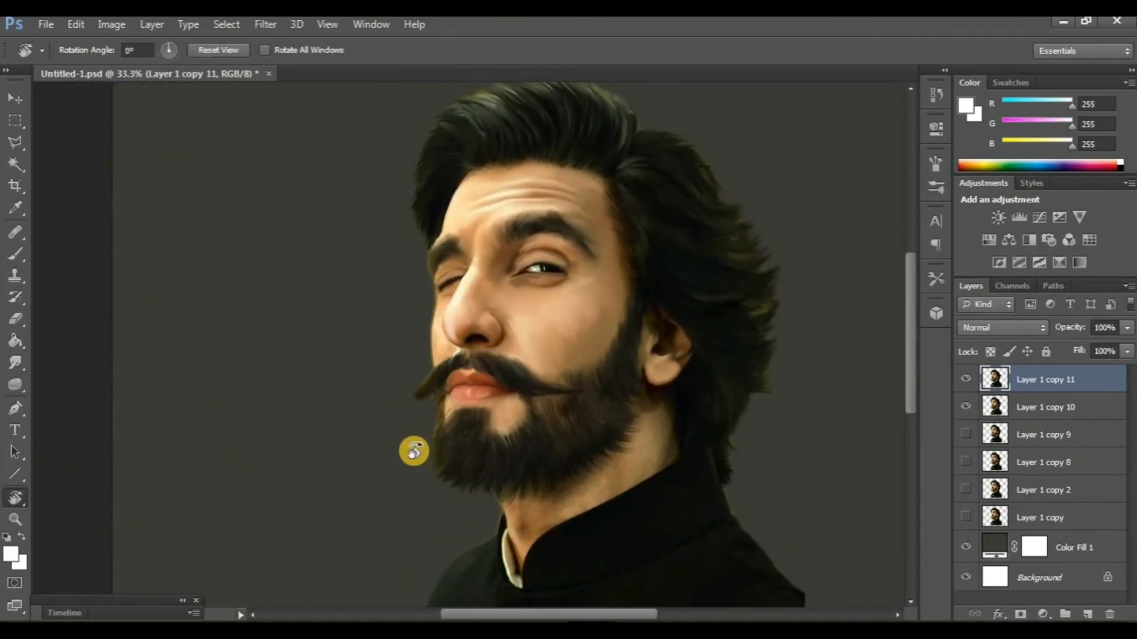
pyautogui.press('Escape')
# - Compare the painted portrait with Layer 1 copy by toggling Layer 1 copy 11 with Layer 1 copy 10 hidden
pyautogui.hotkey('ctrl', '+')
pyautogui.hotkey('ctrl', '+')
pyautogui.hotkey('ctrl', '-')
pyautogui.hotkey('ctrl', '-')
pyautogui.hotkey('ctrl', '-')
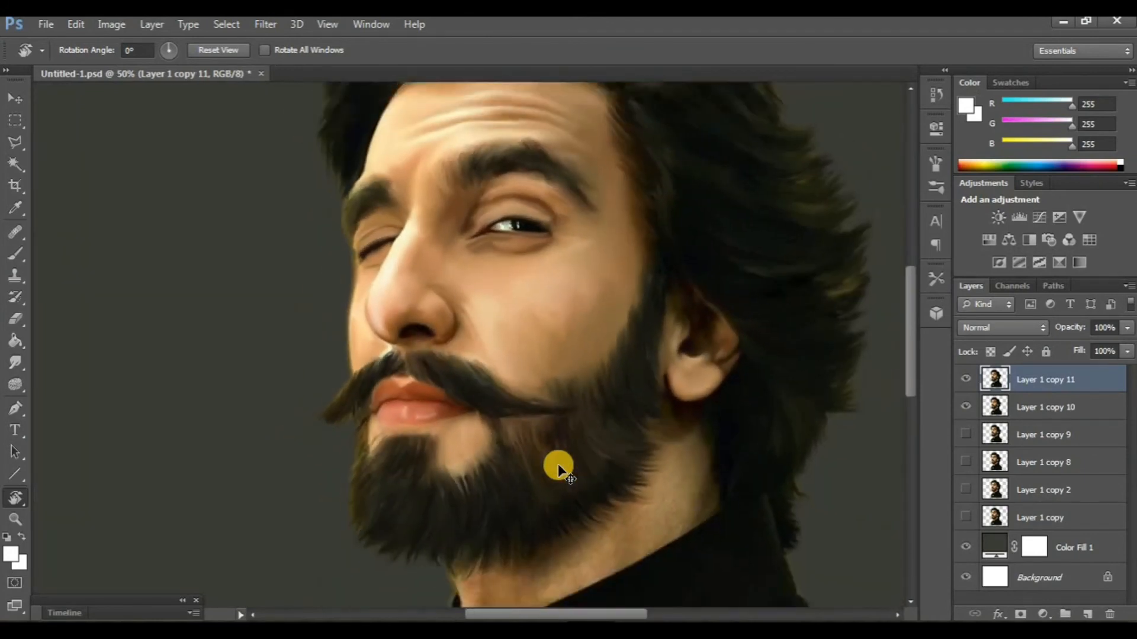
pyautogui.hotkey('ctrl', '+')
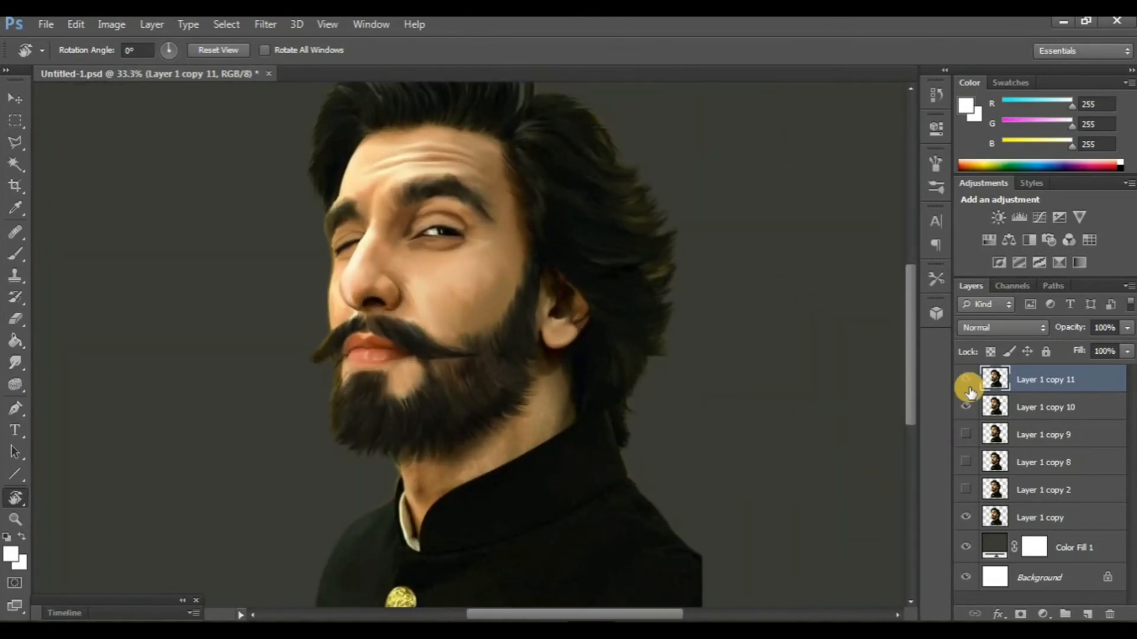
pyautogui.click(966, 385)
pyautogui.click(966, 384)
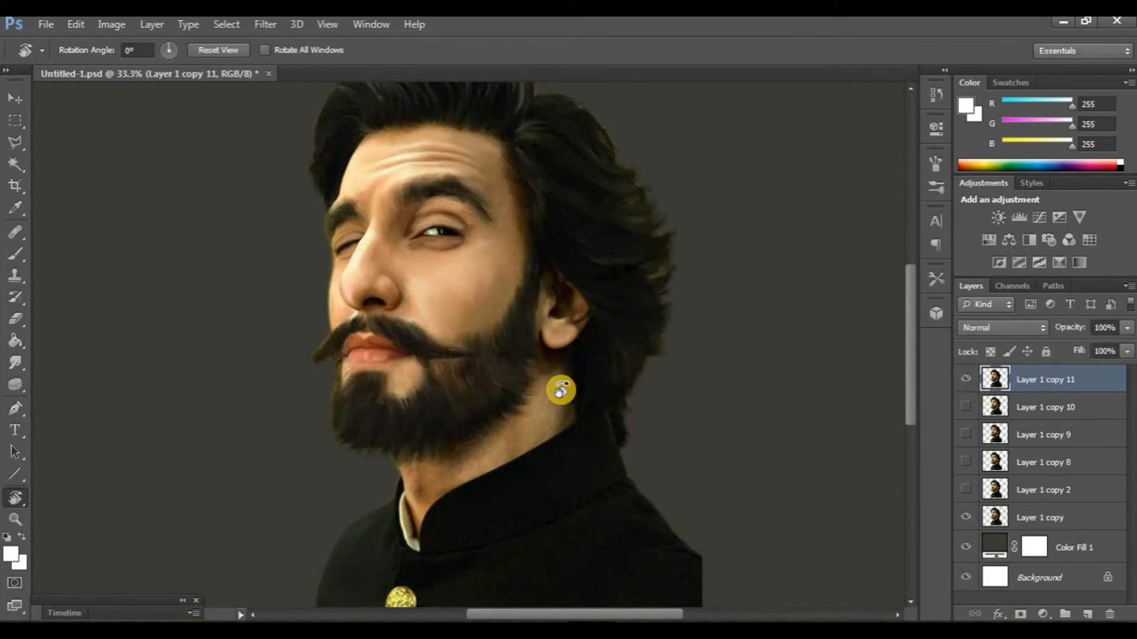
pyautogui.scroll(3, 554, 392)
pyautogui.scroll(-5, 552, 394)
pyautogui.scroll(-1, 552, 395)
pyautogui.scroll(3, 543, 405)
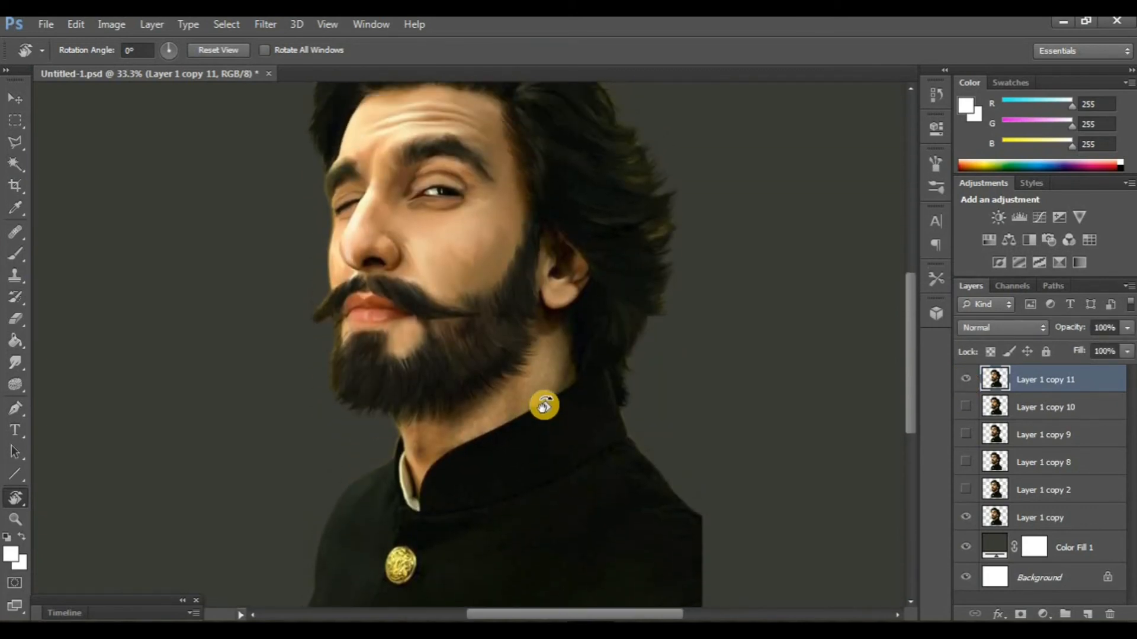
# - Select Color Fill 1, copy the colourful texture inside the white border of 13.jpg, and return to Untitled-1.psd
pyautogui.hotkey('ctrl', '-')
pyautogui.hotkey('ctrl', '-')
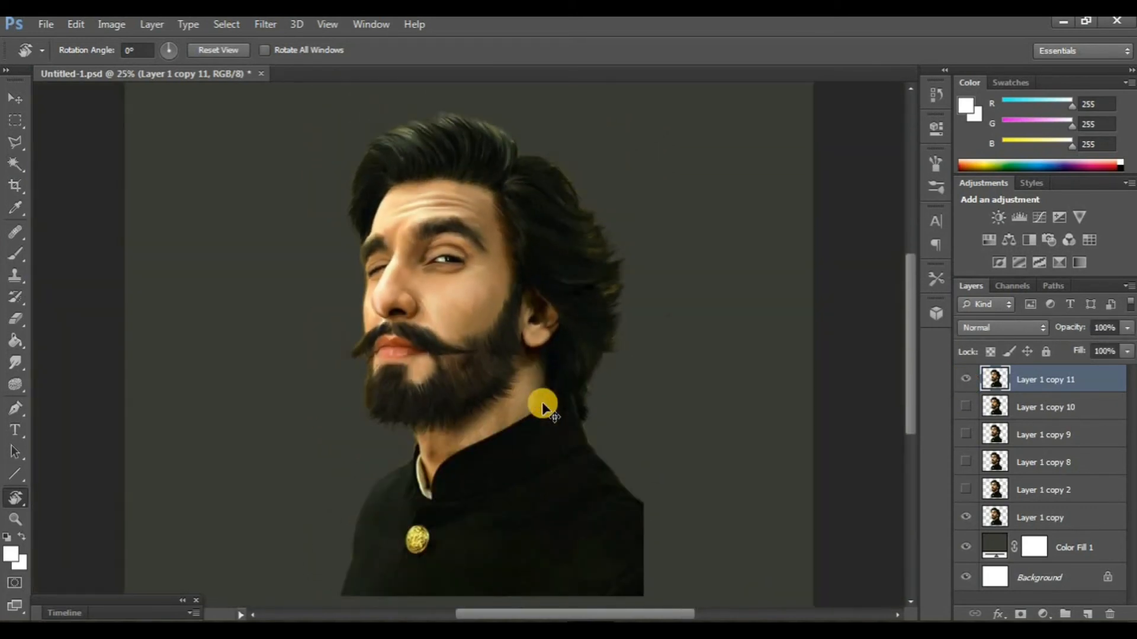
pyautogui.click(1076, 546)
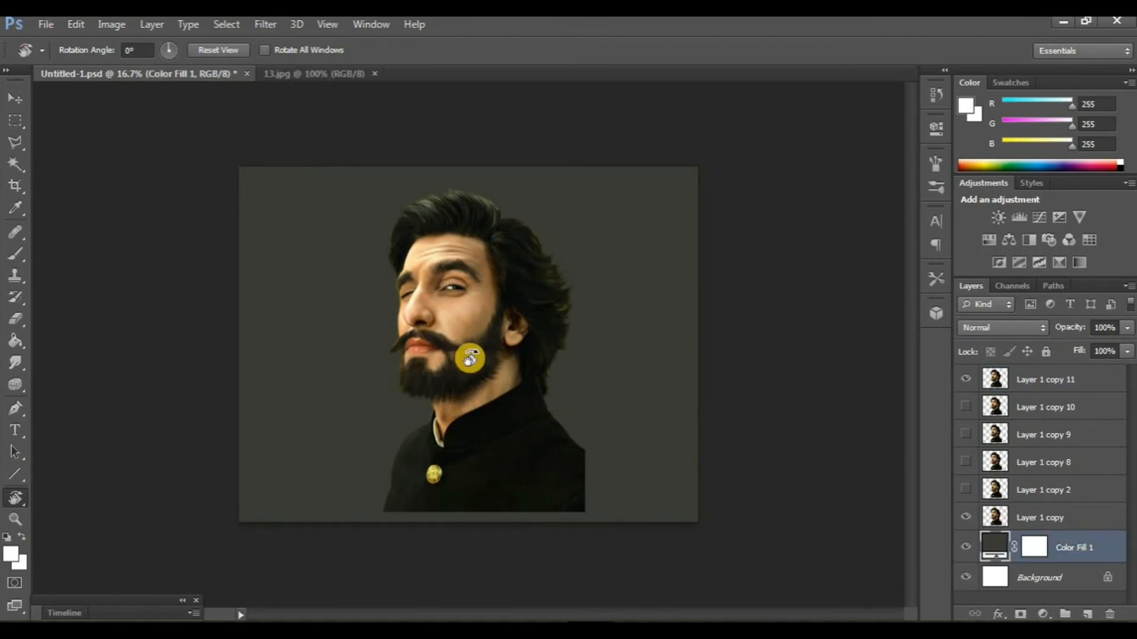
pyautogui.press('m')
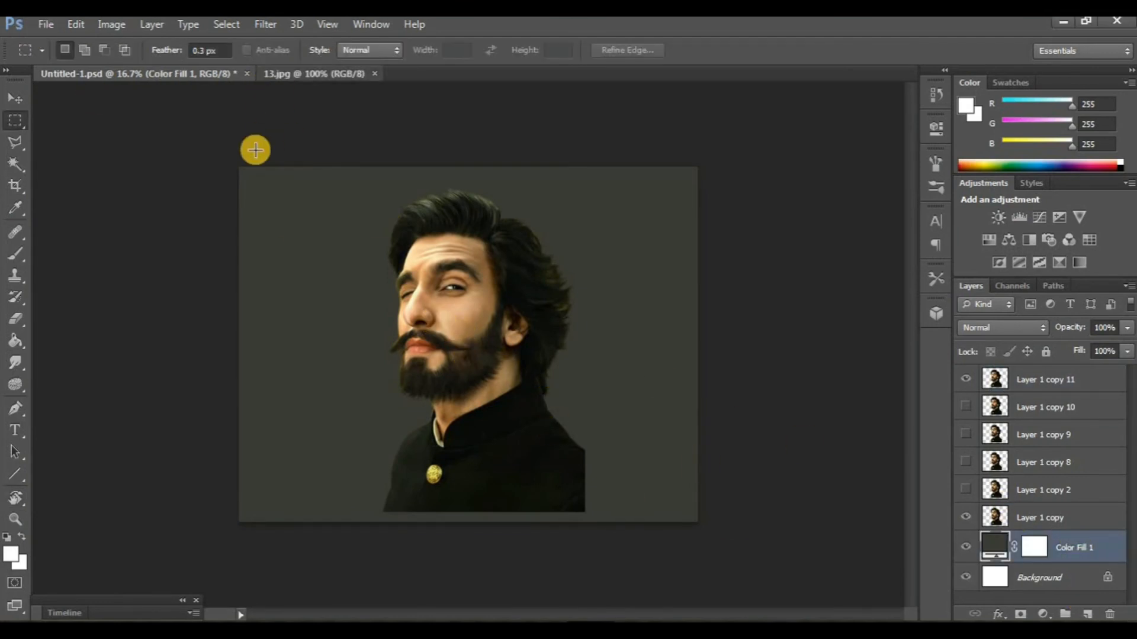
pyautogui.hotkey('ctrl', 'Tab')
pyautogui.moveTo(211, 147); pyautogui.dragTo(722, 541)
pyautogui.press('BackSpace')
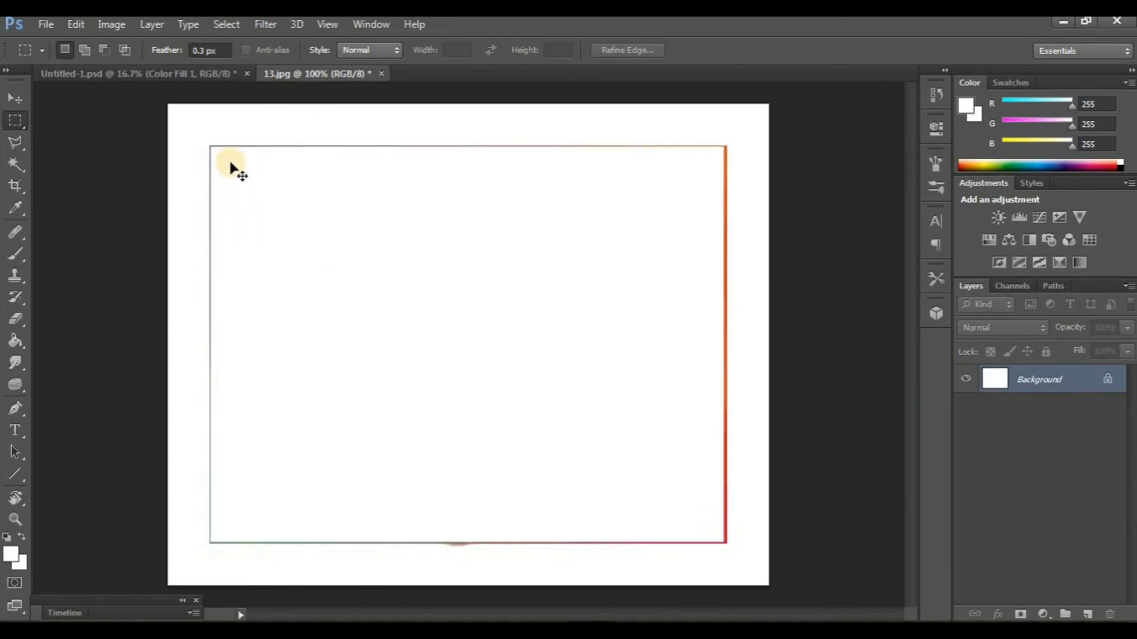
pyautogui.hotkey('ctrl', 'z')
pyautogui.click(118, 73)
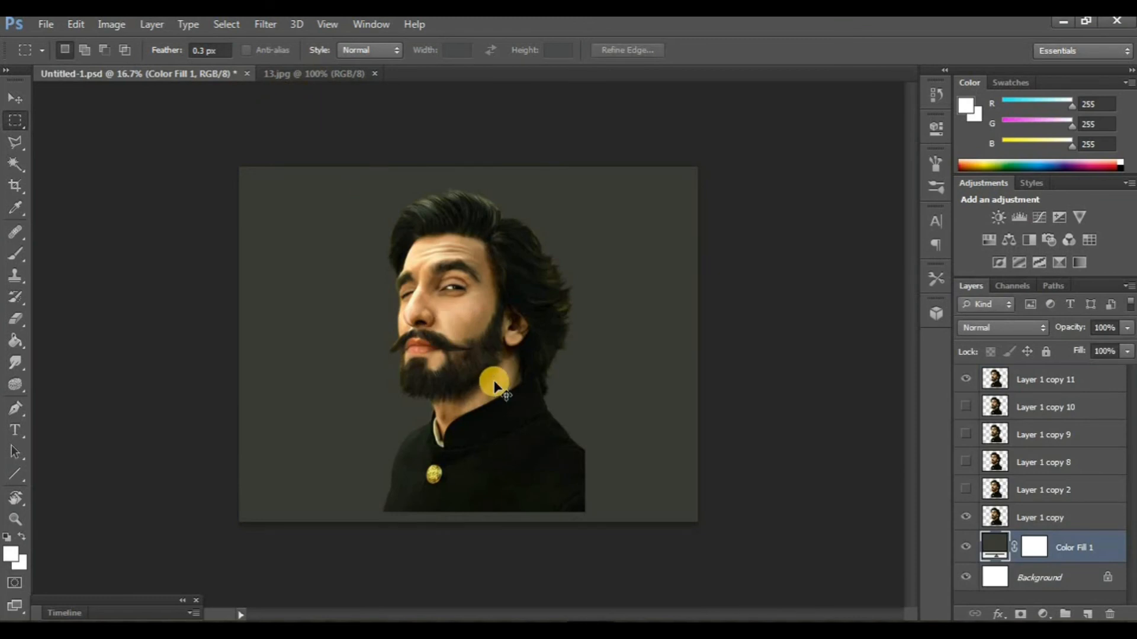
# - Paste the colourful texture above Color Fill 1, scale it to about 571% by 577%, and position it to cover the canvas
pyautogui.hotkey('ctrl', 'v')
pyautogui.hotkey('ctrl', 't')
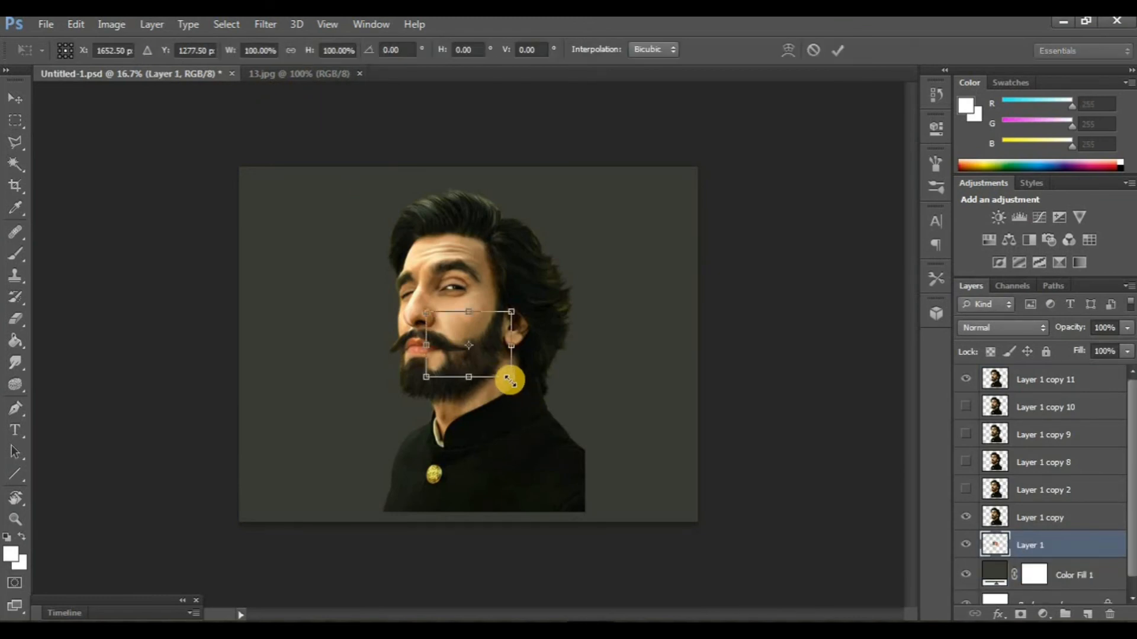
pyautogui.moveTo(510, 382); pyautogui.dragTo(719, 536)
pyautogui.moveTo(425, 313); pyautogui.dragTo(233, 160)
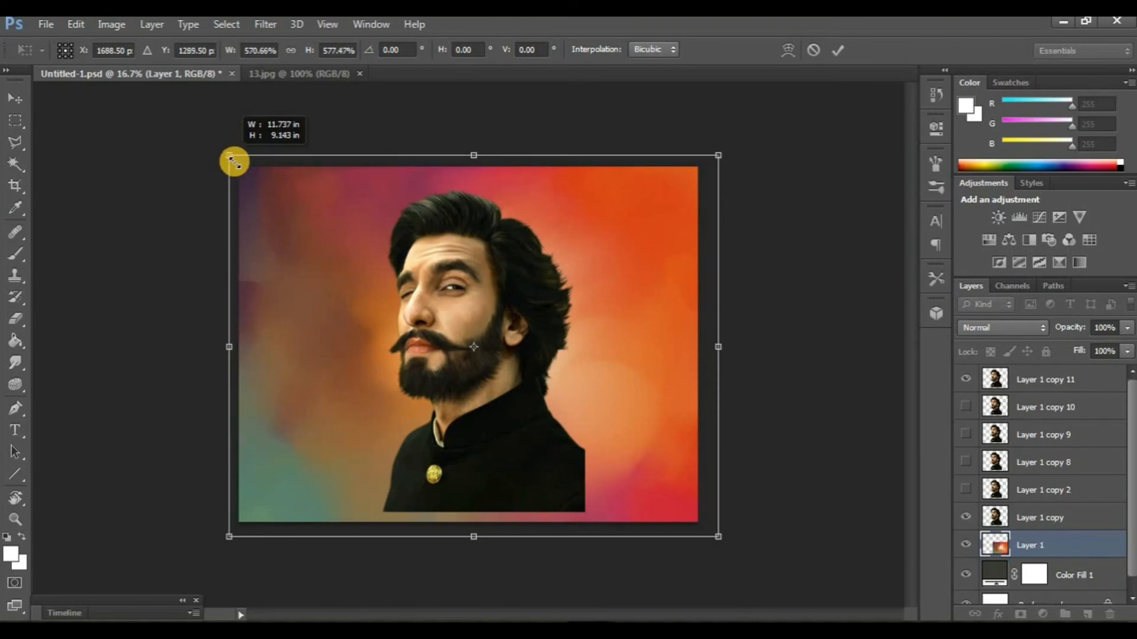
pyautogui.moveTo(293, 287)
pyautogui.mouseDown()
pyautogui.moveTo(287, 257)
pyautogui.moveTo(298, 304)
pyautogui.mouseUp()
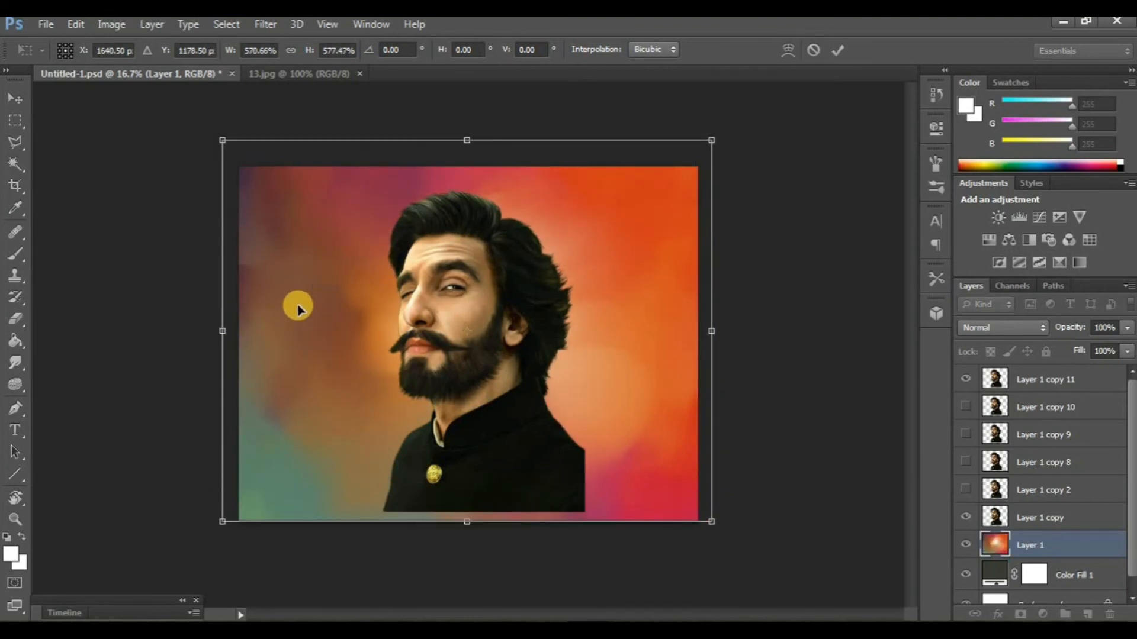
pyautogui.press('Return')
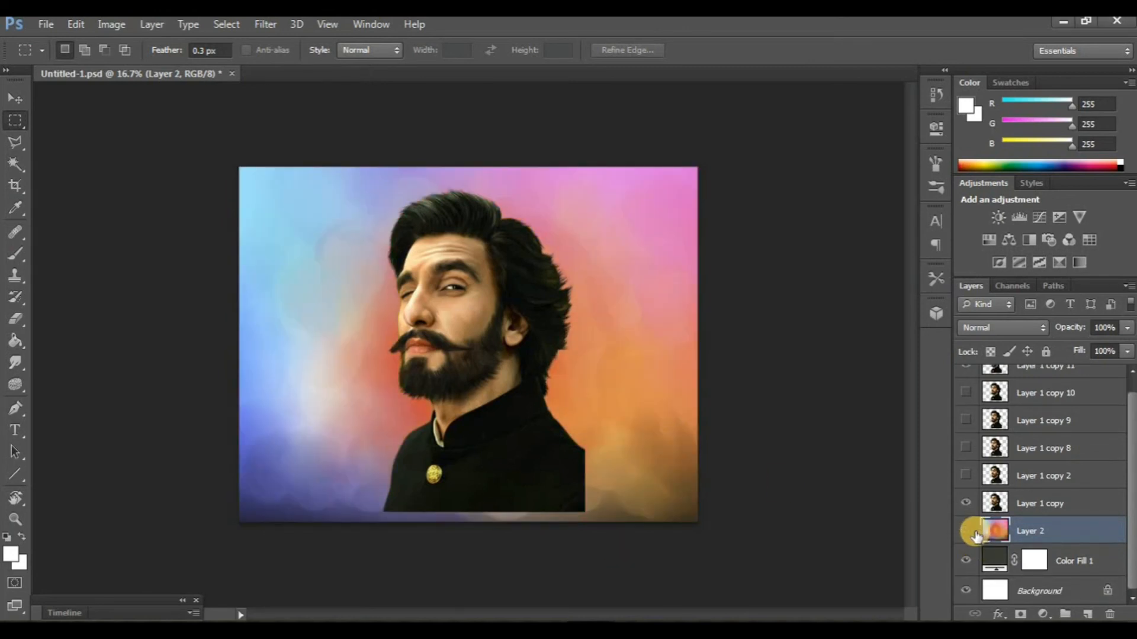
# - Check the pastel background by toggling the visibility of Layer 2 and Color Fill 1, and inspect the portrait's edges against it
pyautogui.click(965, 532)
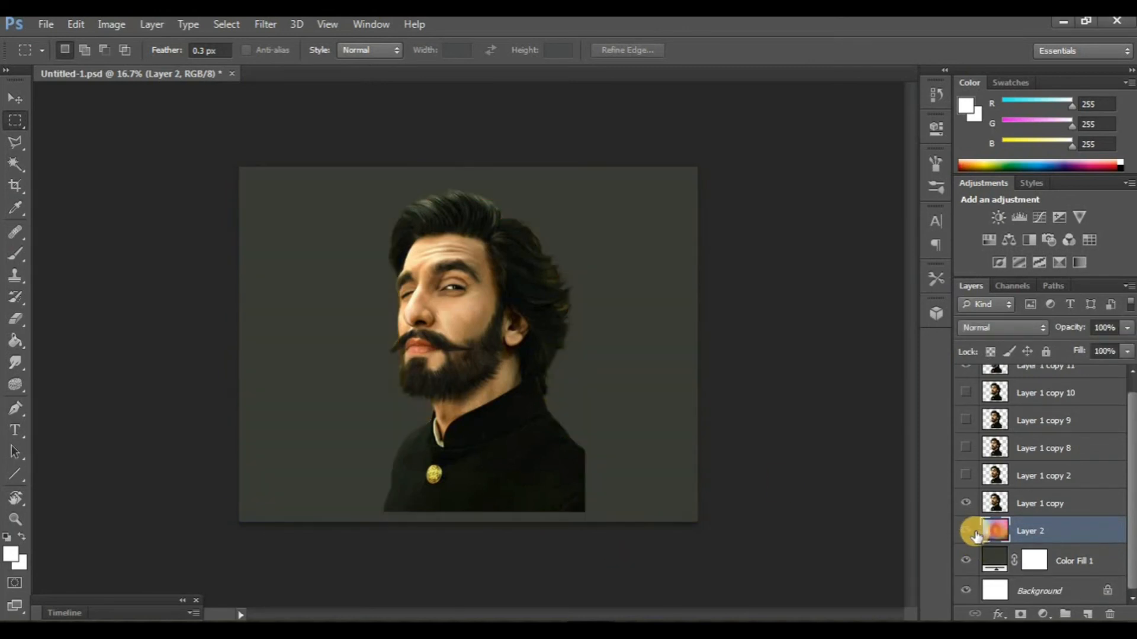
pyautogui.click(966, 532)
pyautogui.click(966, 560)
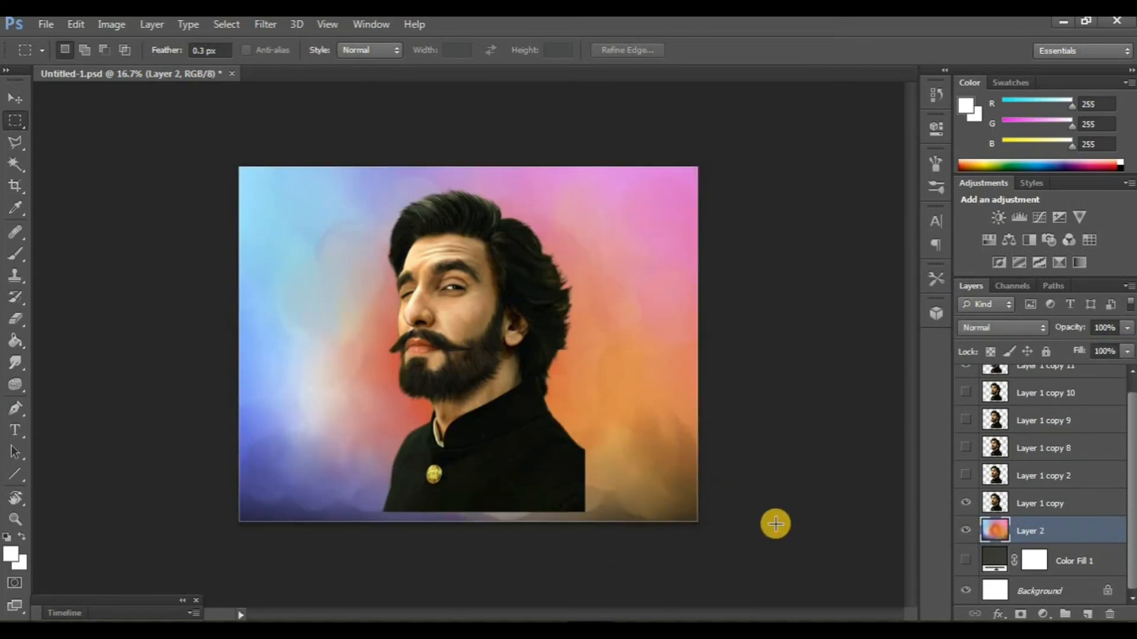
pyautogui.click(966, 561)
pyautogui.hotkey('ctrl', '+')
pyautogui.hotkey('ctrl', '+')
pyautogui.hotkey('ctrl', '-')
pyautogui.hotkey('ctrl', '-')
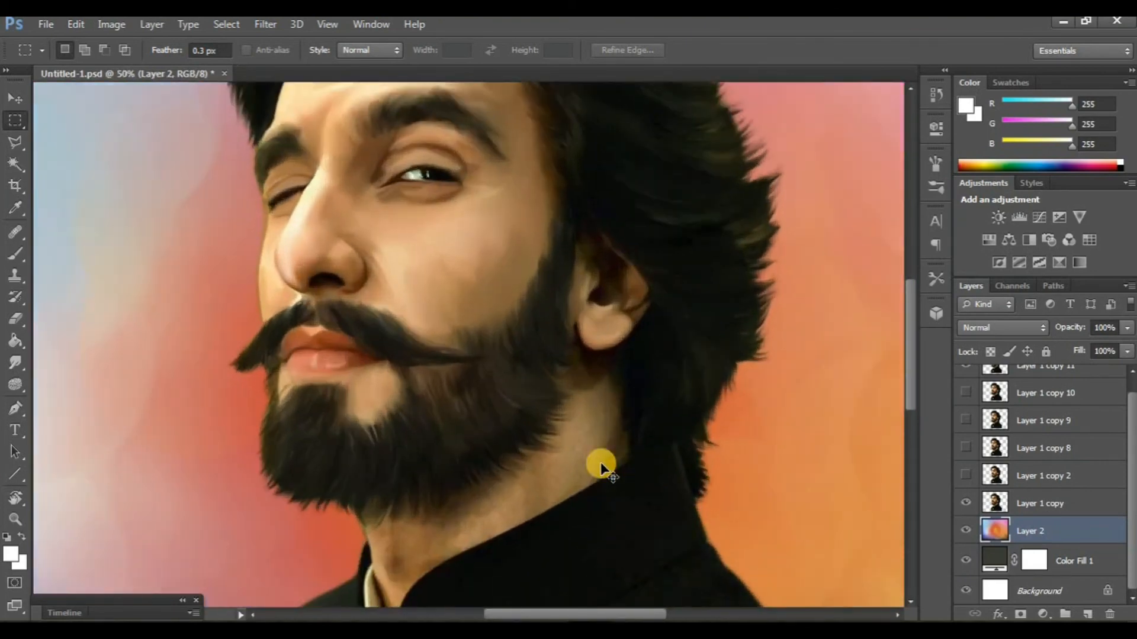
pyautogui.hotkey('ctrl', '+')
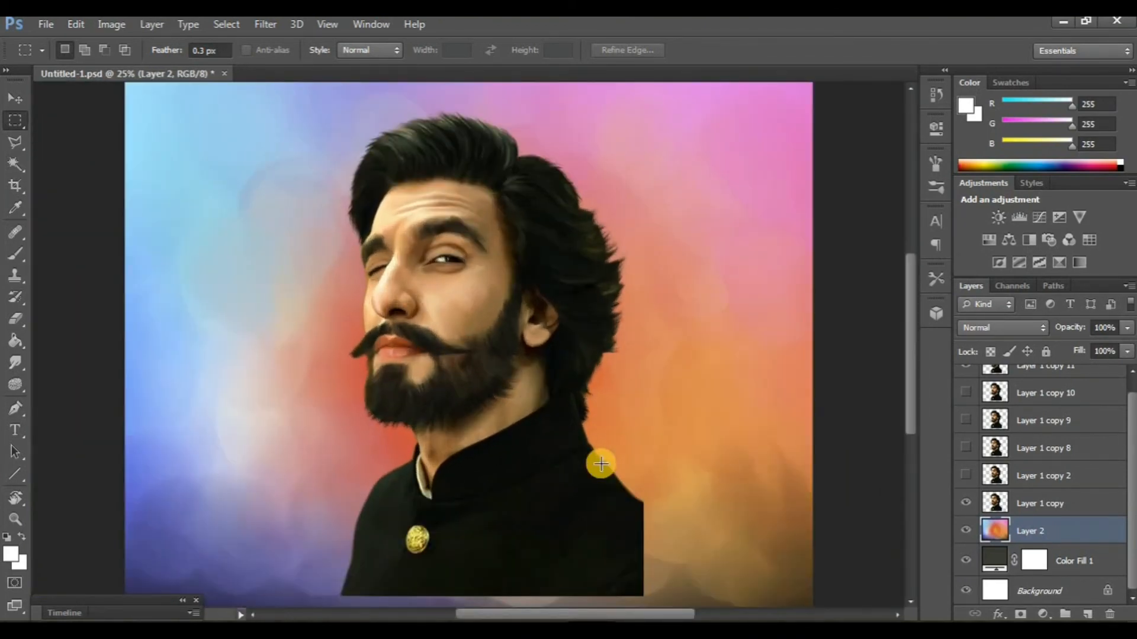
pyautogui.hotkey('ctrl', '+')
pyautogui.hotkey('ctrl', '+')
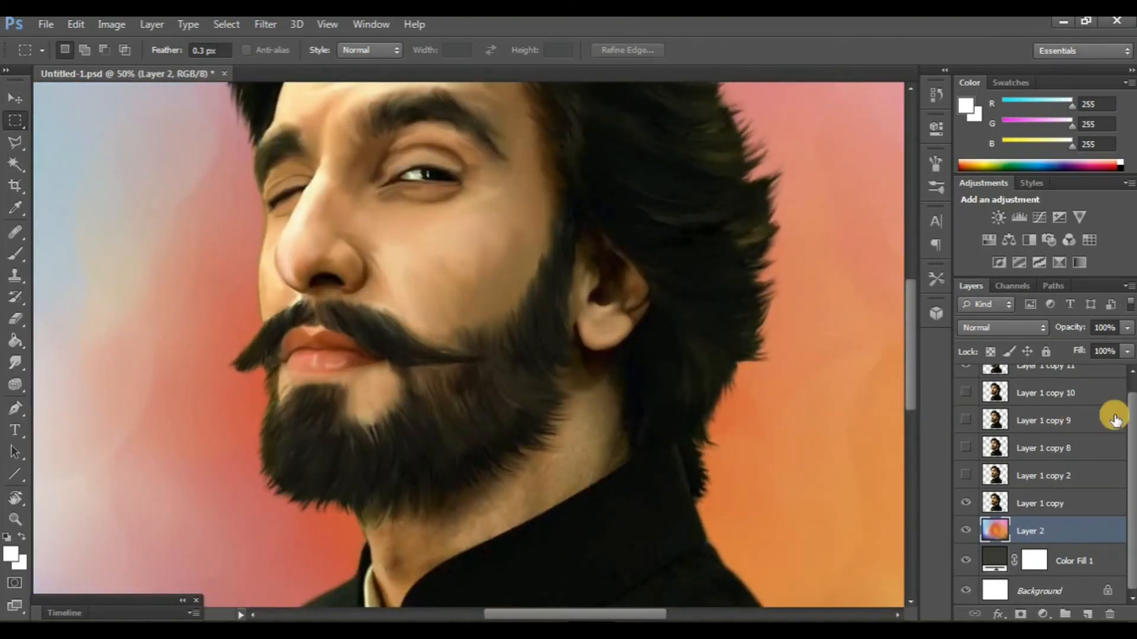
# - Smudge the neck skin between beard and collar on Layer 1 copy 11 with a 45 px tip, and show Layer 1 copy 10 for comparison
pyautogui.scroll(1, 1060, 426)
pyautogui.click(1040, 380)
pyautogui.click(7, 367)
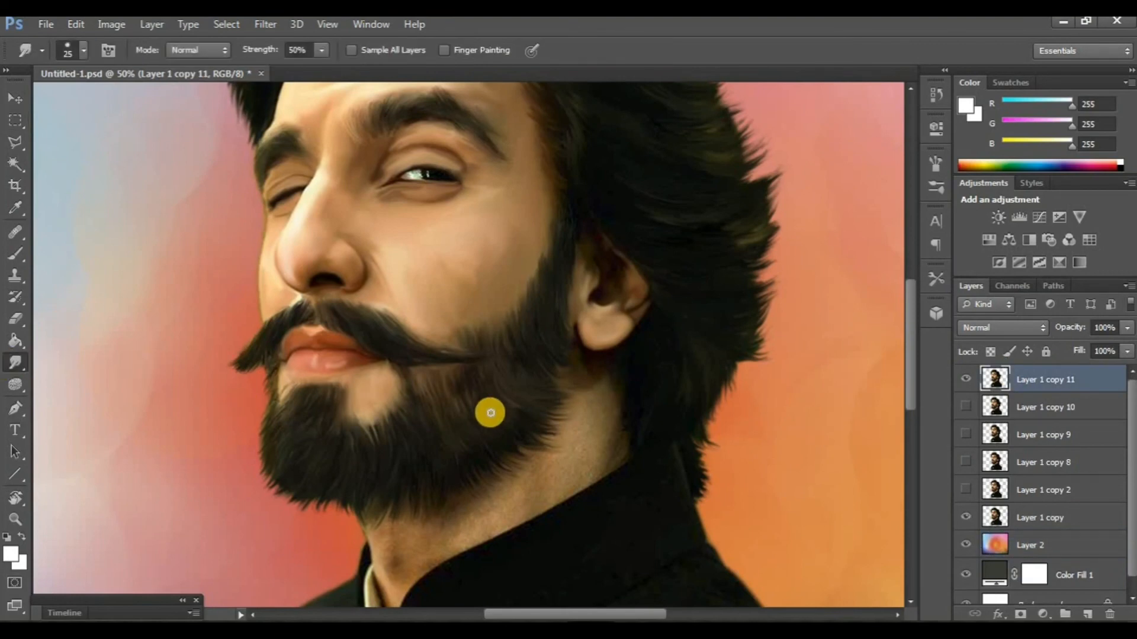
pyautogui.scroll(-2, 487, 415)
pyautogui.hotkey('ctrl', '+')
pyautogui.hotkey('ctrl', '+')
pyautogui.hscroll(3, 571, 423)
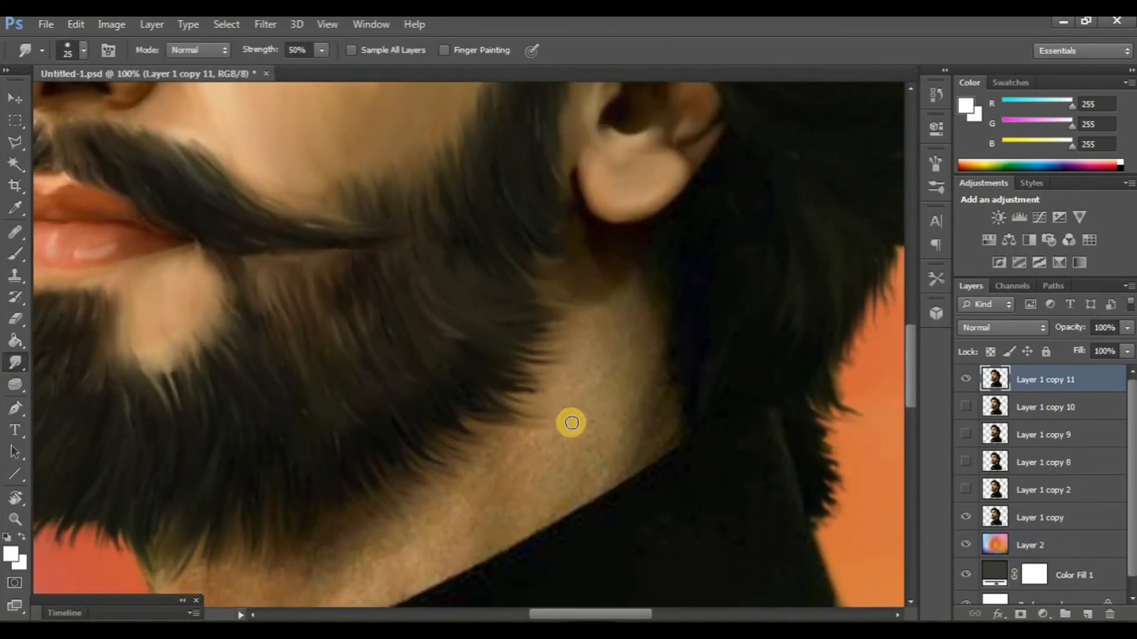
pyautogui.press(']')
pyautogui.press(']')
pyautogui.press(']')
pyautogui.scroll(-1, 571, 423)
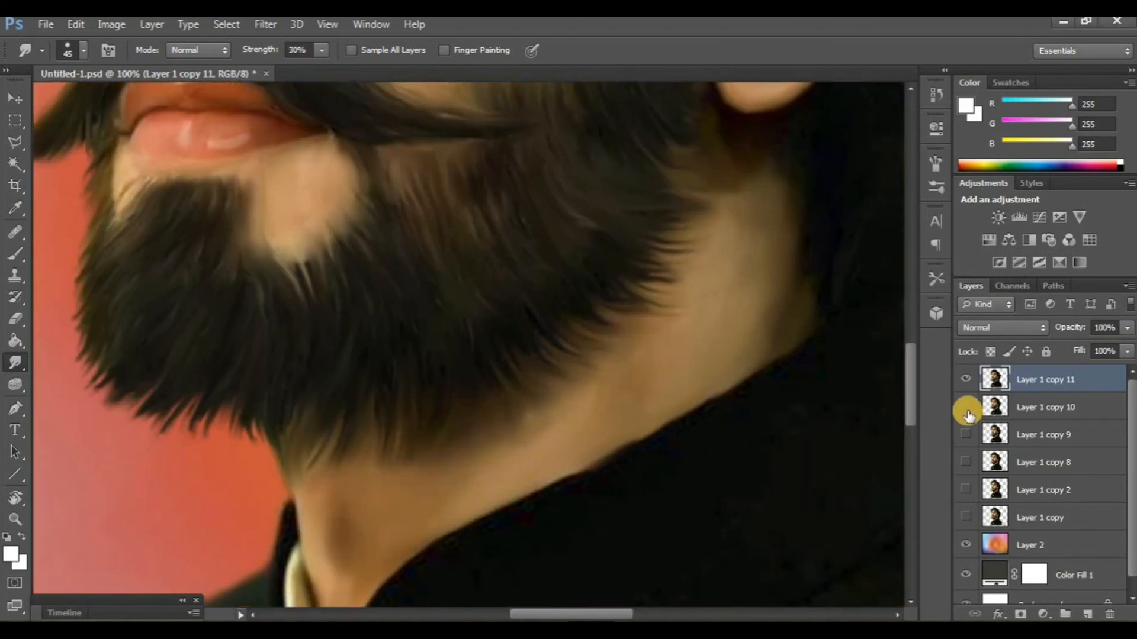
pyautogui.click(965, 408)
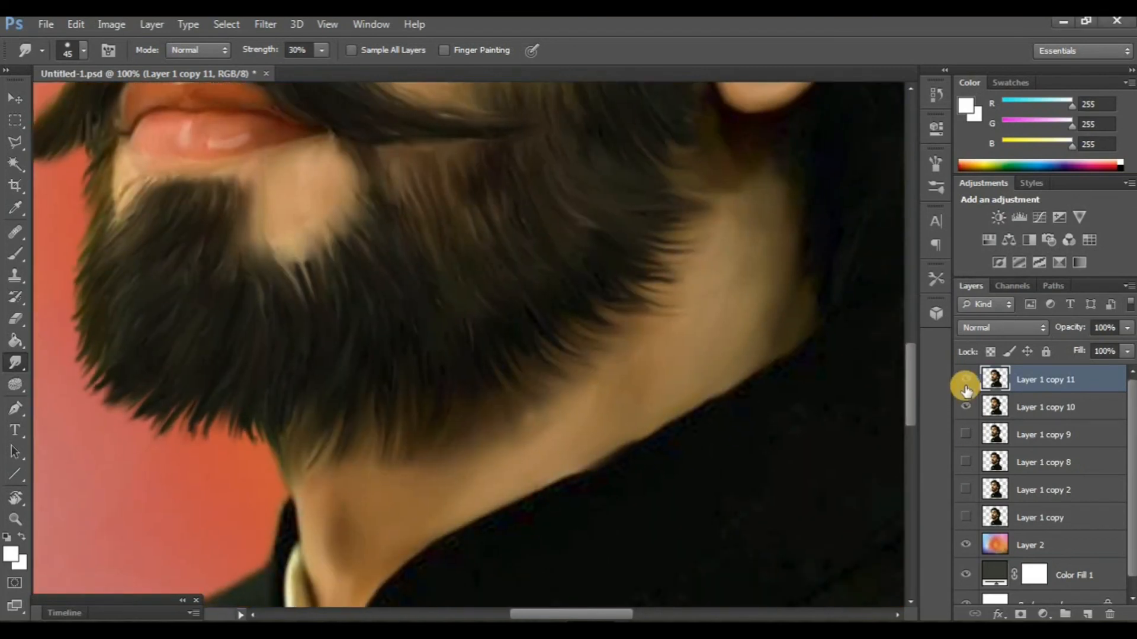
# - Smudge the black jacket, its outer edges and the gold button on Layer 1 copy 12 with a 175 px tip at 50% strength
pyautogui.hscroll(3, 580, 403)
pyautogui.scroll(-4, 584, 403)
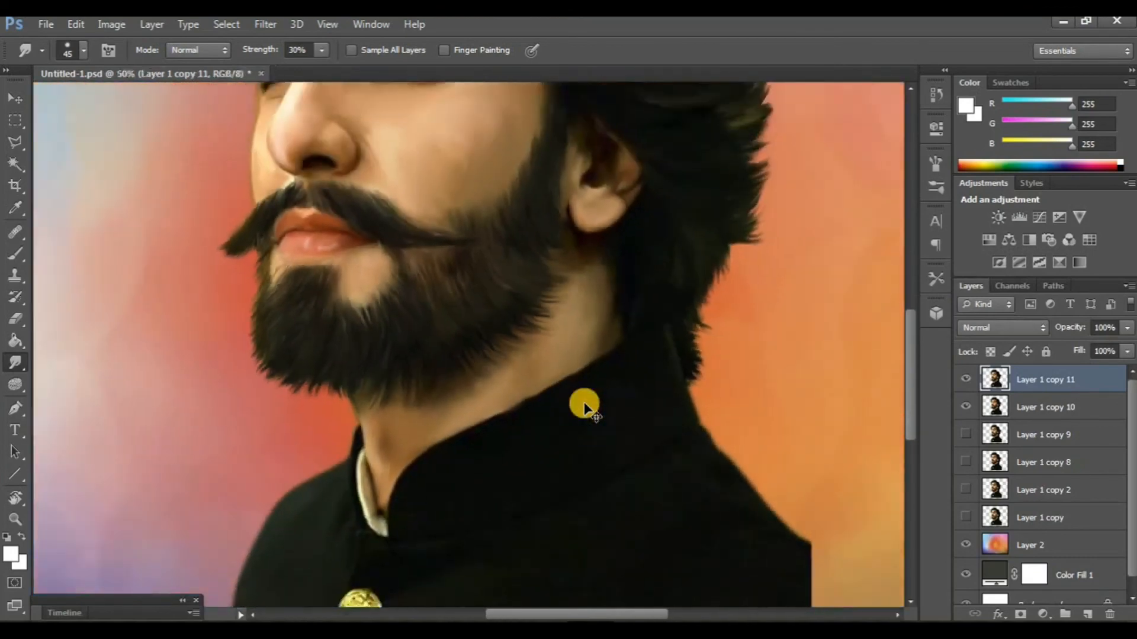
pyautogui.scroll(3, 584, 403)
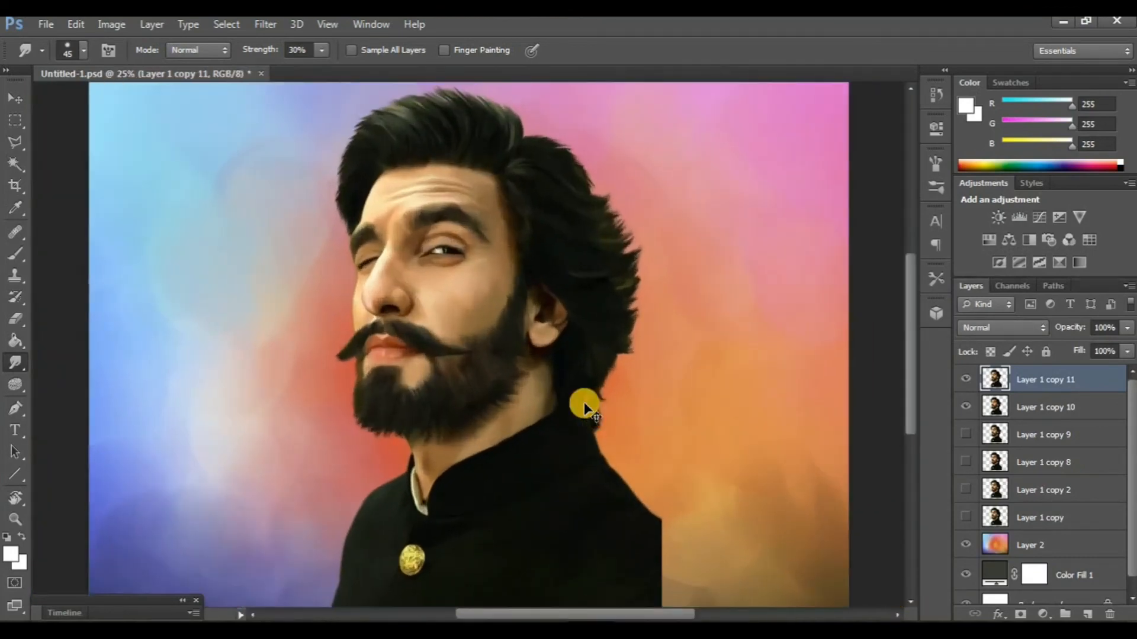
pyautogui.scroll(-6, 523, 441)
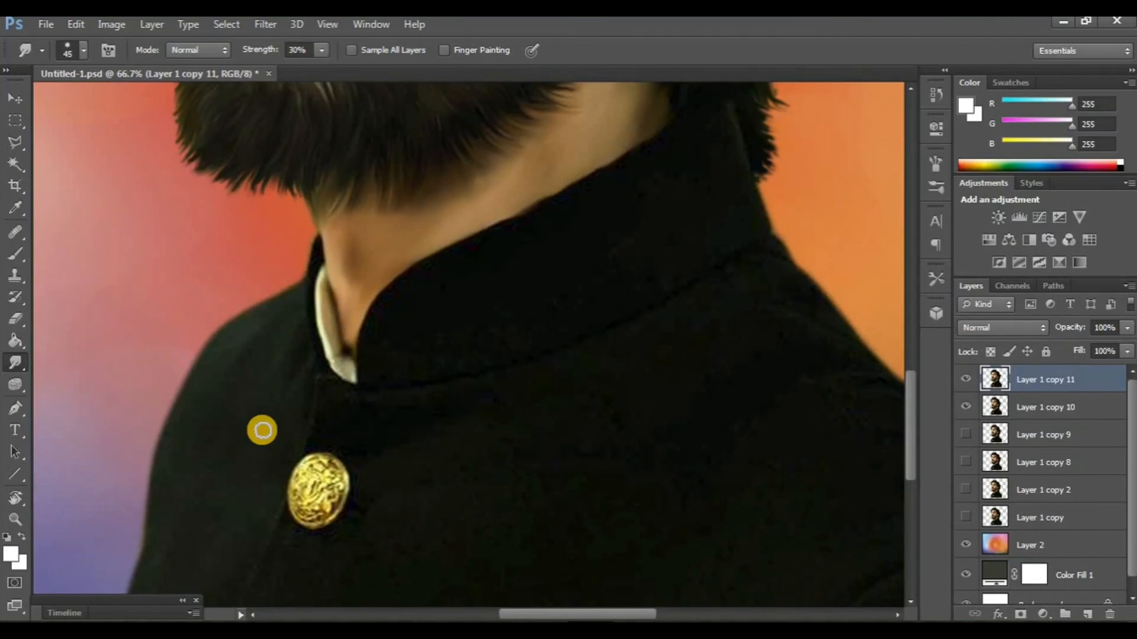
pyautogui.hscroll(2, 637, 406)
pyautogui.scroll(-2, 637, 407)
pyautogui.click(957, 576)
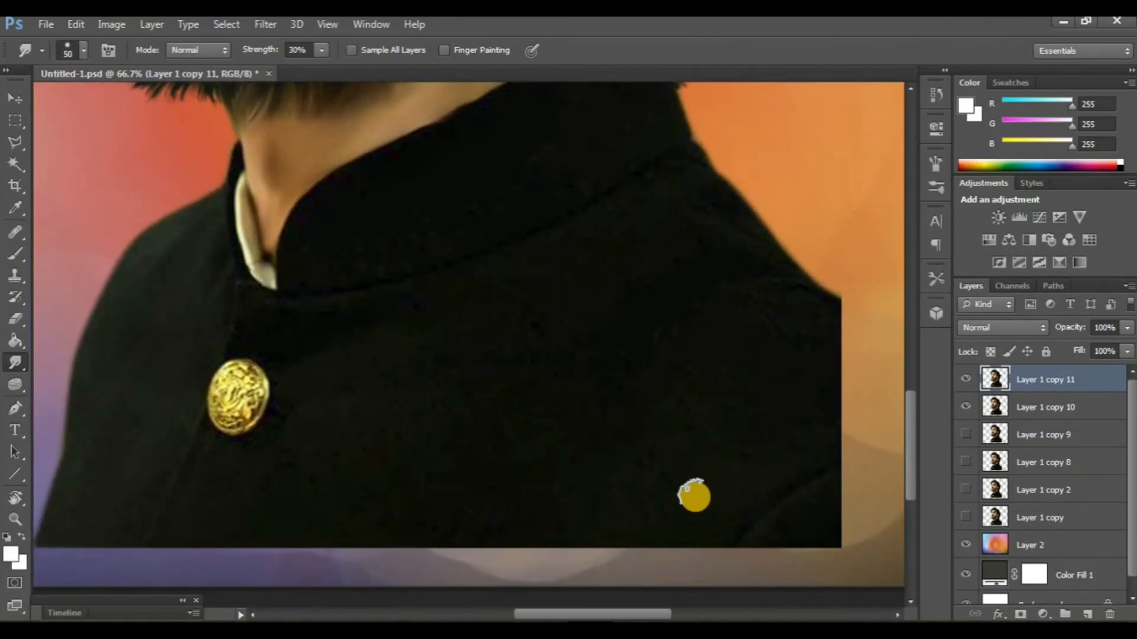
pyautogui.press(']')
pyautogui.press(']')
pyautogui.press(']')
pyautogui.press(']')
pyautogui.press(']')
pyautogui.press(']')
pyautogui.press(']')
pyautogui.press(']')
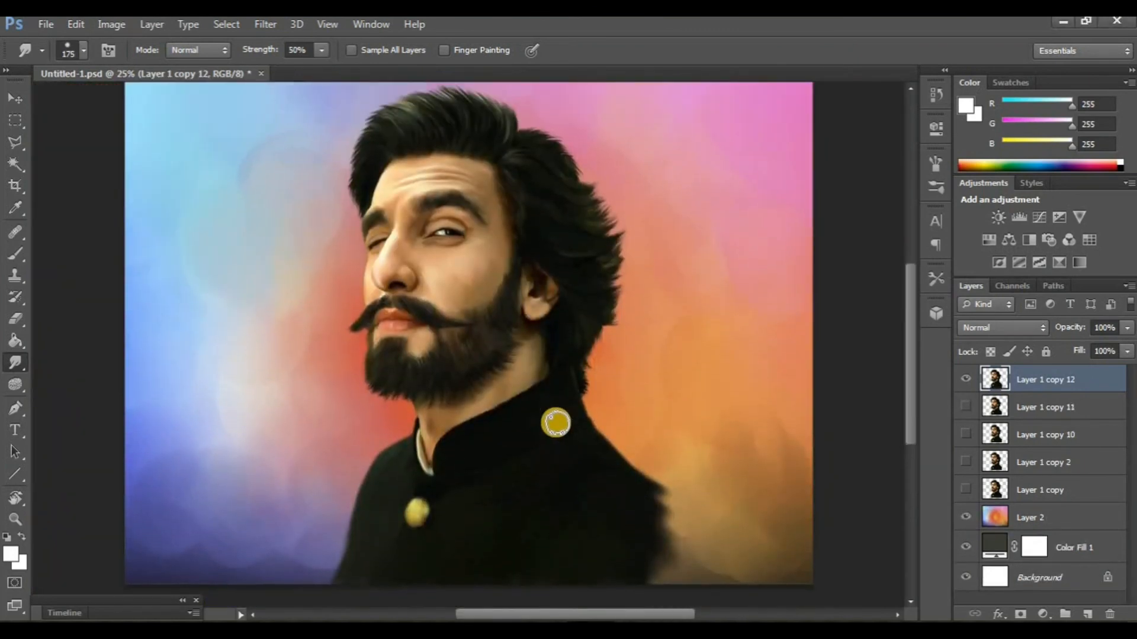
# - Compare the smudged jacket on Layer 1 copy 12 with Layer 1 copy 11 by toggling their visibility over the full canvas
pyautogui.hotkey('ctrl', '-')
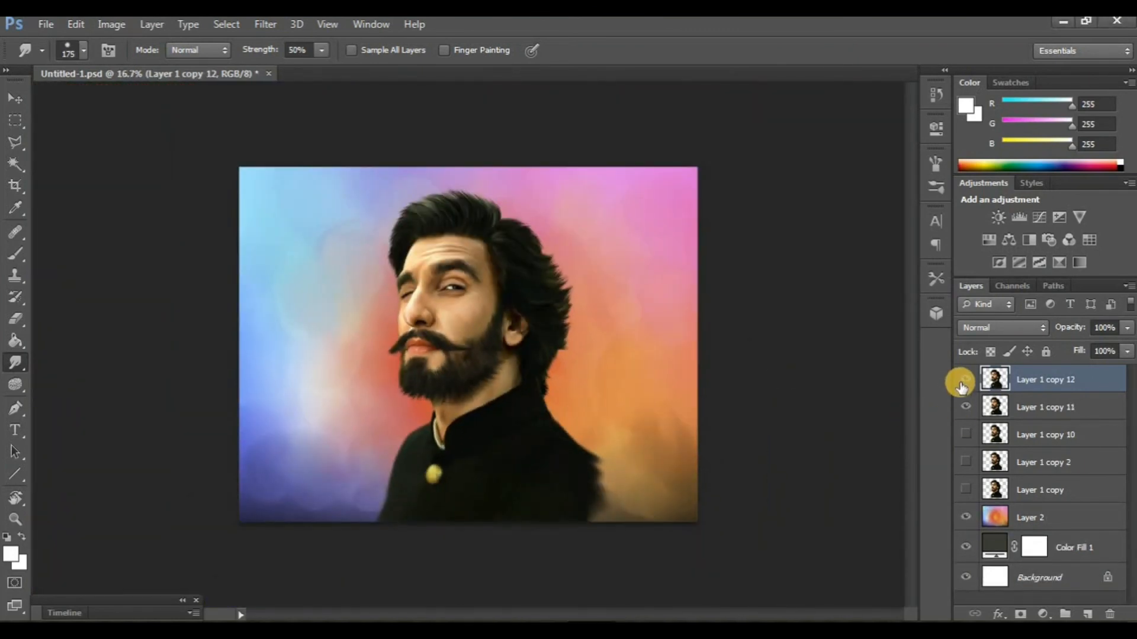
pyautogui.click(960, 382)
pyautogui.click(966, 406)
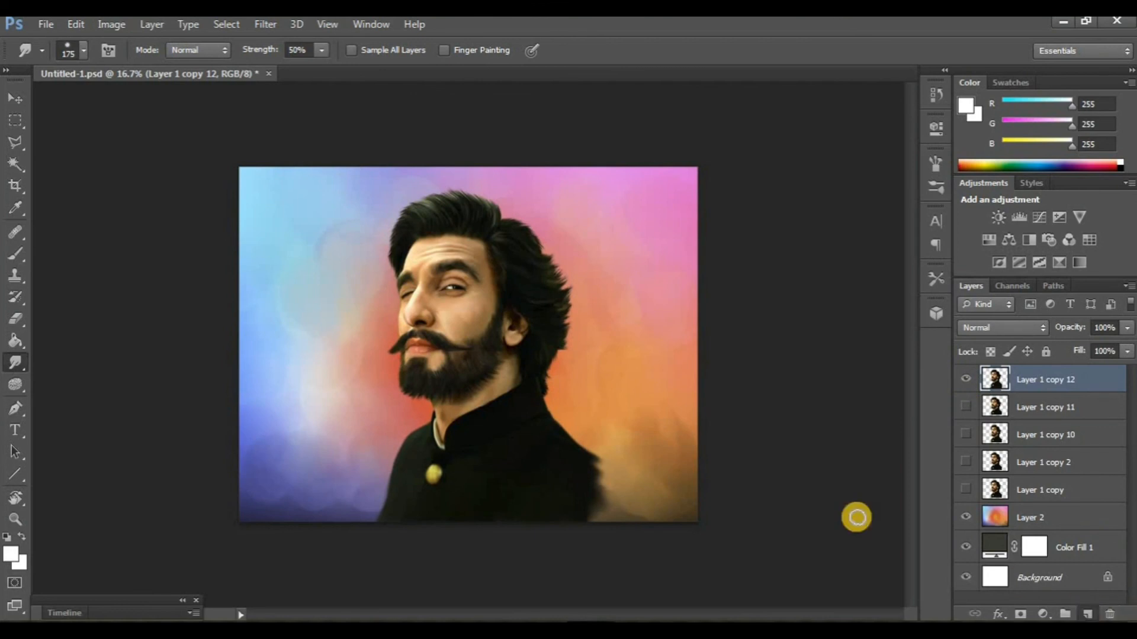
# - Add a new layer above Layer 1 copy 12 and fade the jacket's lower part into the background with sampled colours, using a 600 px brush at 20% opacity
pyautogui.hotkey('ctrl', 'shift', 'alt', 'n')
pyautogui.press('b')
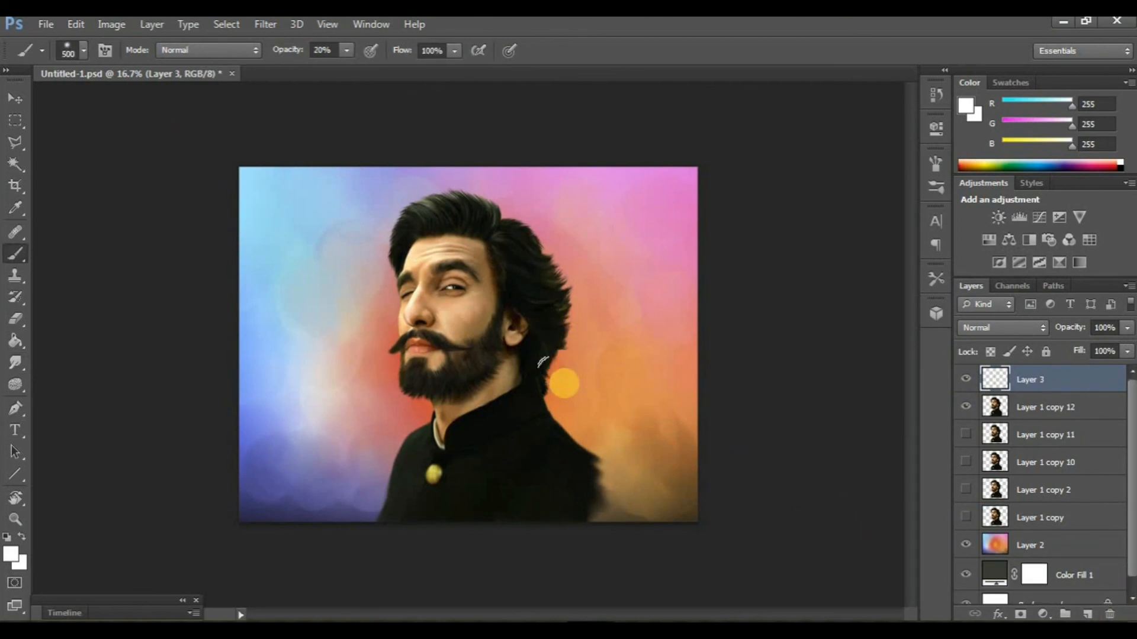
pyautogui.press(']')
pyautogui.keyDown('alt'); pyautogui.click(335, 454); pyautogui.keyUp('alt')
pyautogui.keyDown('alt'); pyautogui.click(616, 483); pyautogui.keyUp('alt')
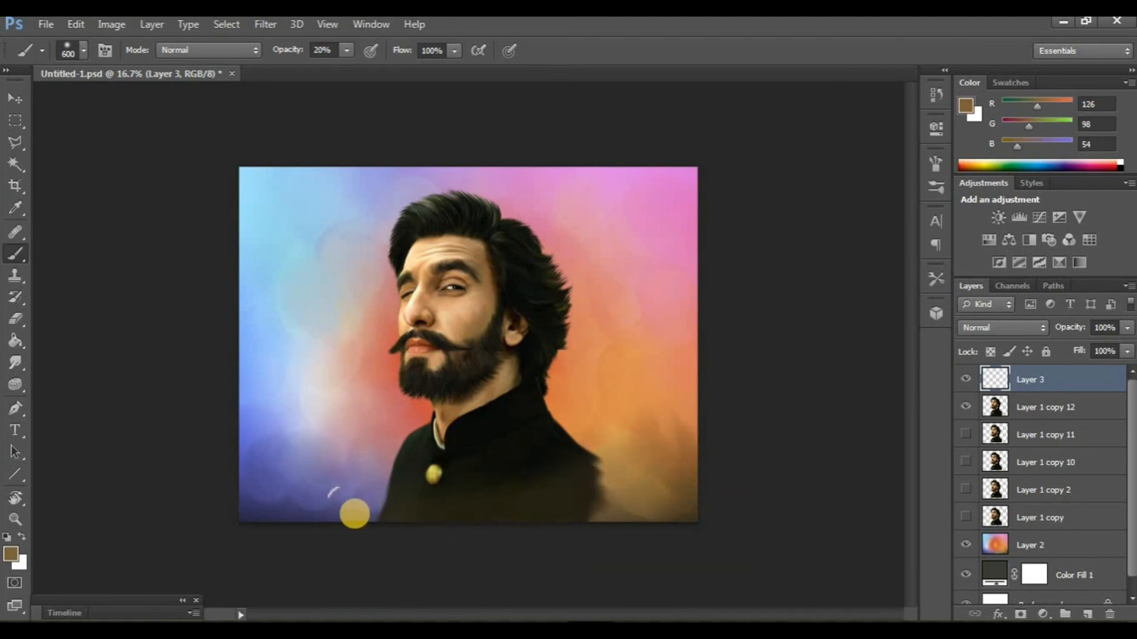
pyautogui.keyDown('alt'); pyautogui.click(273, 487); pyautogui.keyUp('alt')
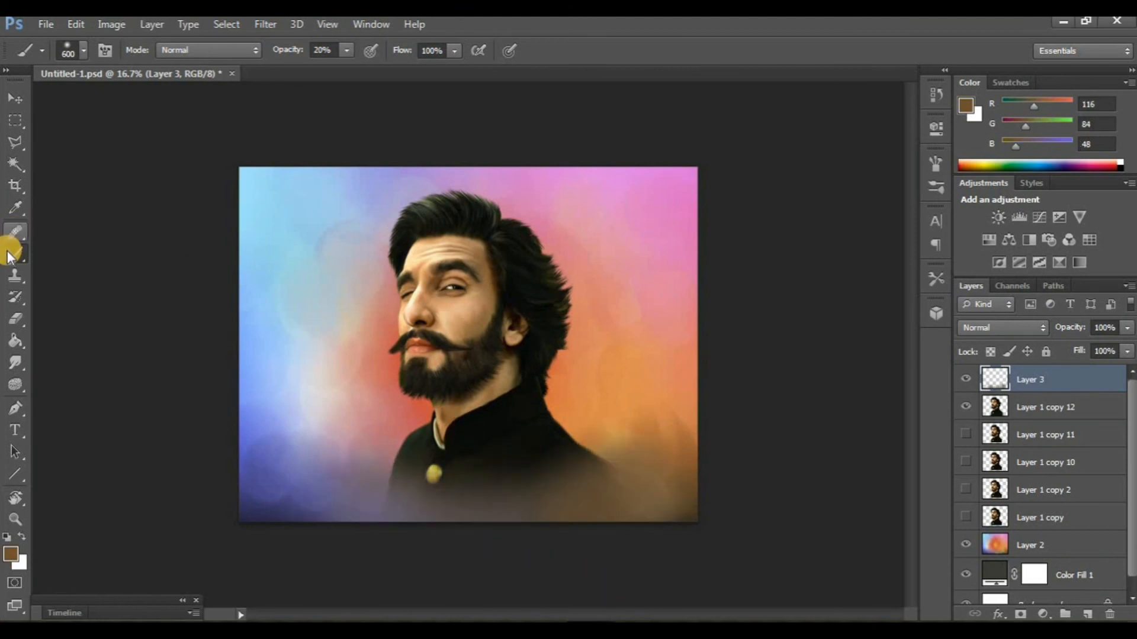
# - Switch to the Pencil tool and set the foreground colour to white, RGB 255, 255, 255
pyautogui.rightClick(10, 255)
pyautogui.click(56, 269)
pyautogui.click(9, 554)
pyautogui.moveTo(688, 388); pyautogui.dragTo(671, 245)
pyautogui.click(1068, 236)
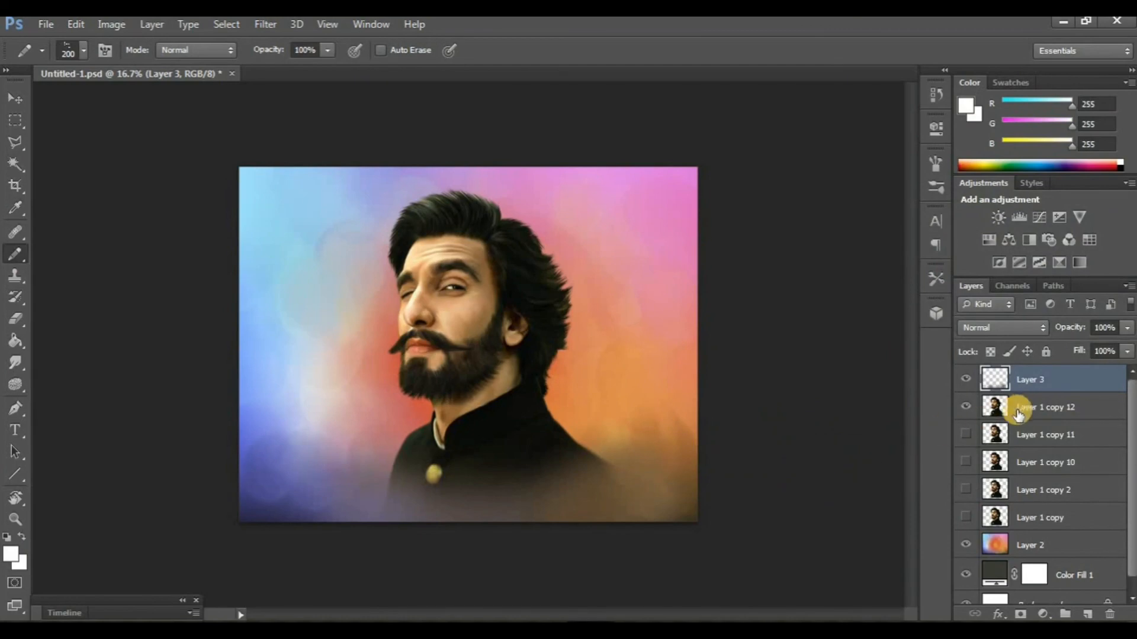
# - Hide the panels and stamp a white signature in the lower-right corner of the painting on Layer 3
pyautogui.press('Tab')
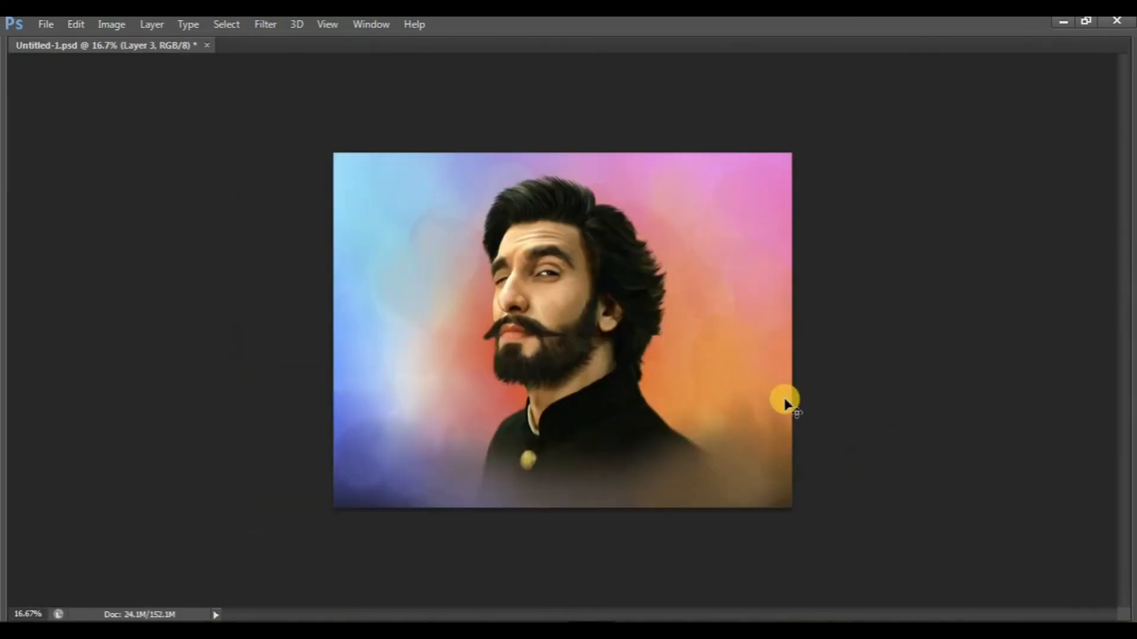
pyautogui.hotkey('ctrl', '+')
pyautogui.hotkey('ctrl', '+')
pyautogui.hotkey('ctrl', '+')
pyautogui.scroll(2, 763, 314)
pyautogui.scroll(-7, 912, 426)
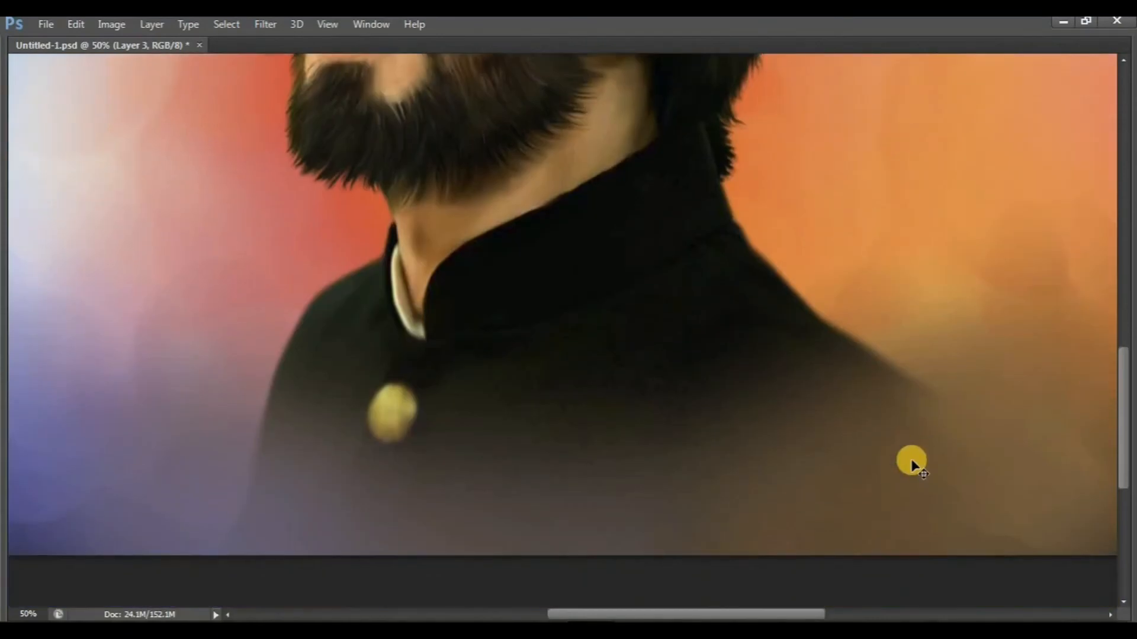
pyautogui.moveTo(912, 461); pyautogui.dragTo(778, 434)
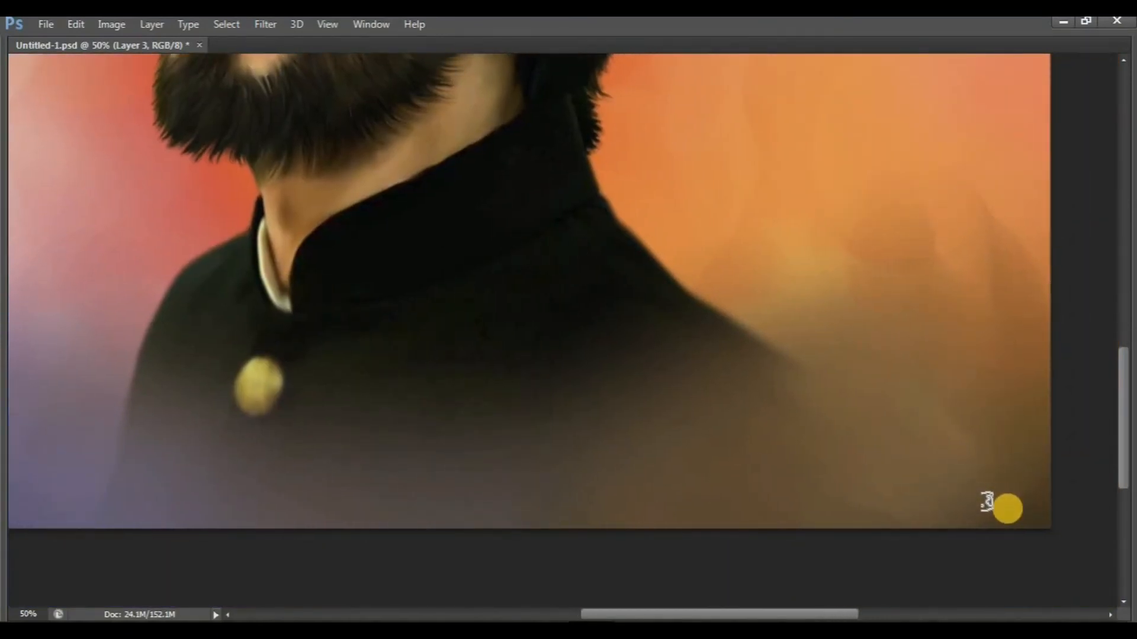
pyautogui.hotkey('ctrl', '-')
pyautogui.hotkey('ctrl', '-')
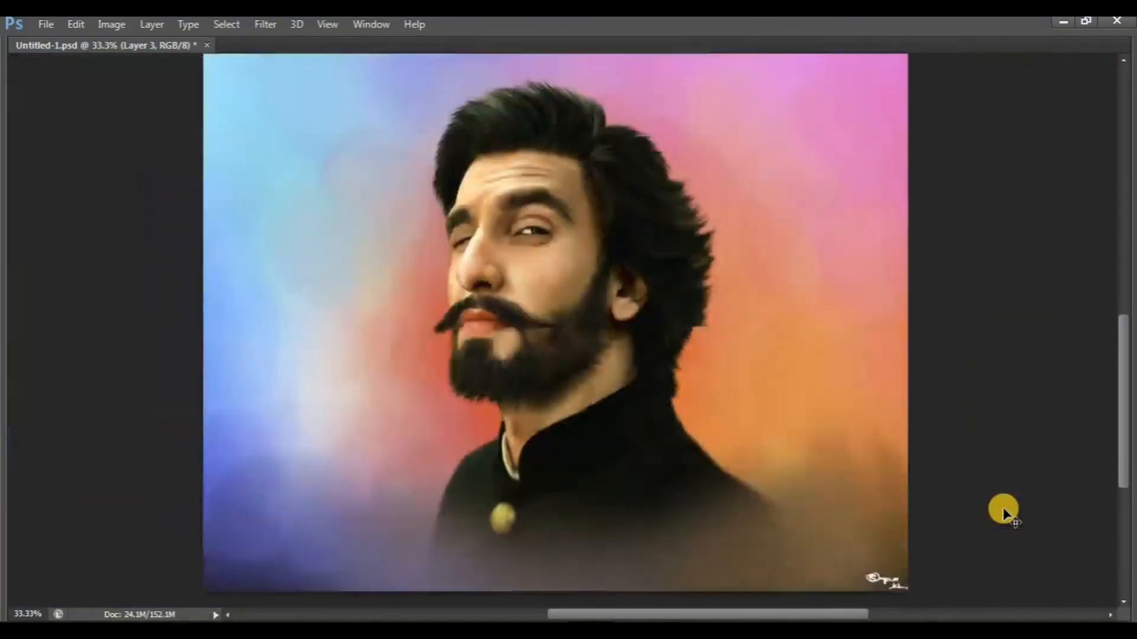